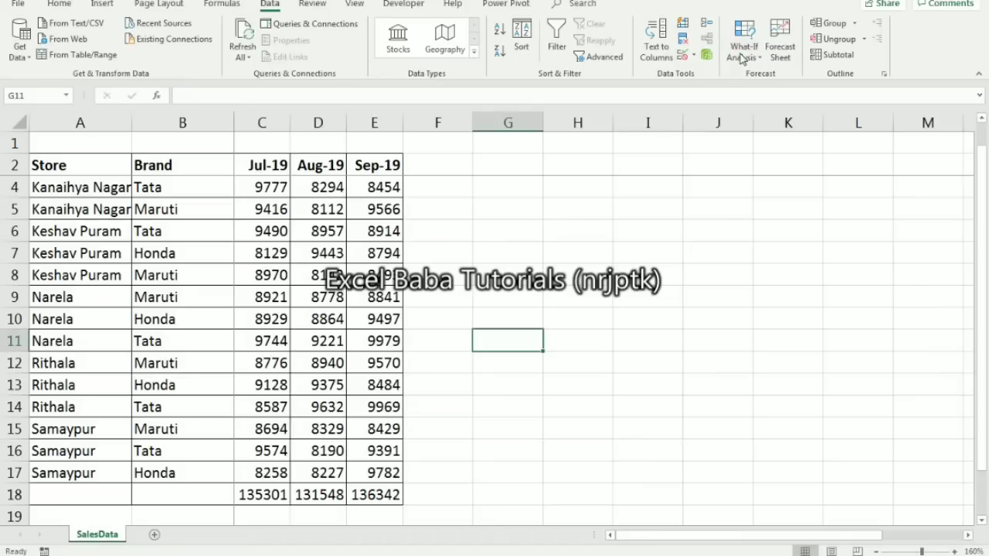
Step: Delete the Sep-19 column from the sales table
click(464, 224)
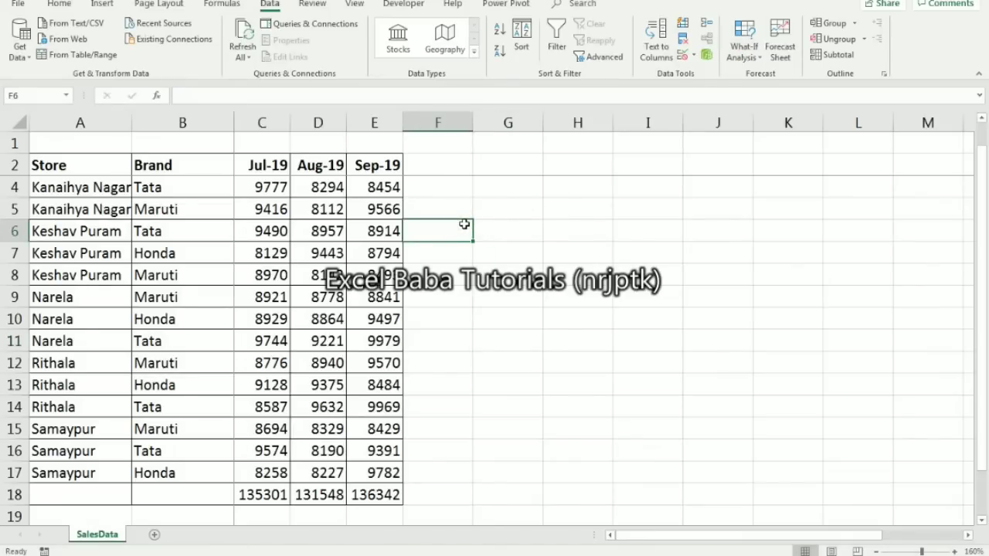
click(284, 166)
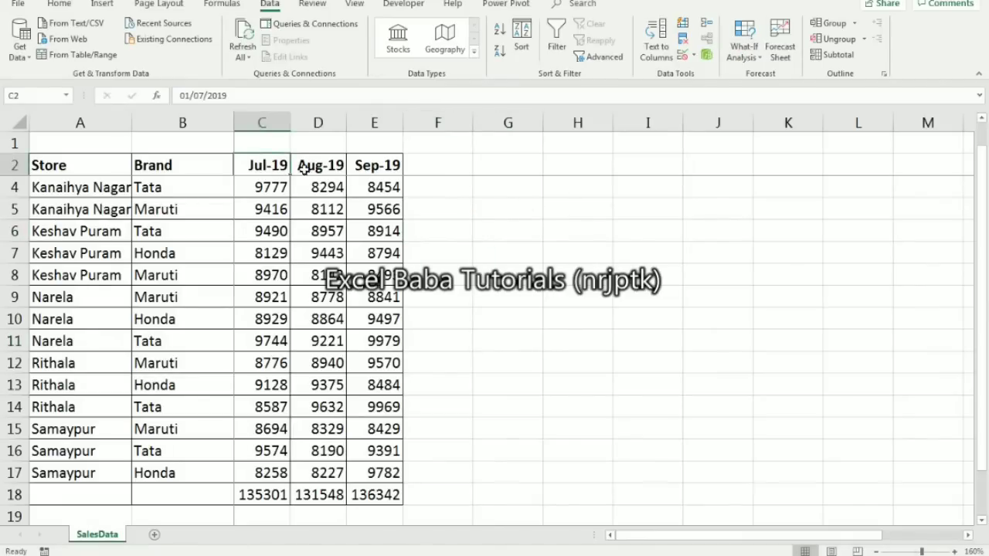
click(380, 181)
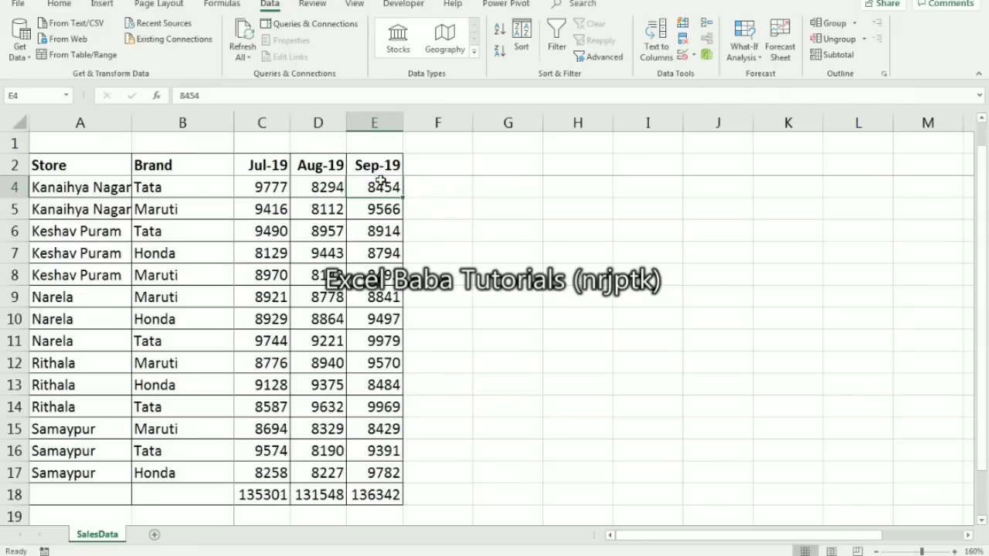
right_click(383, 122)
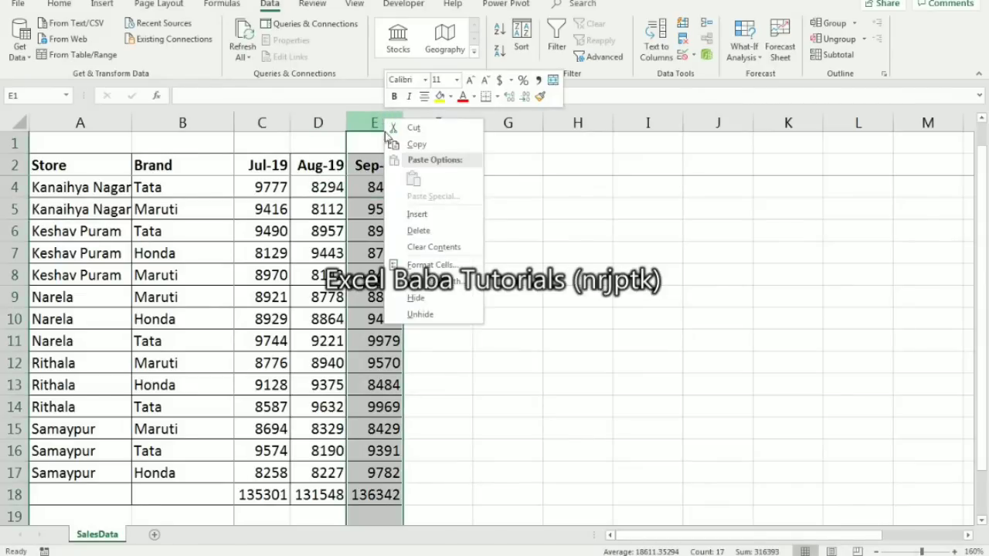
click(418, 230)
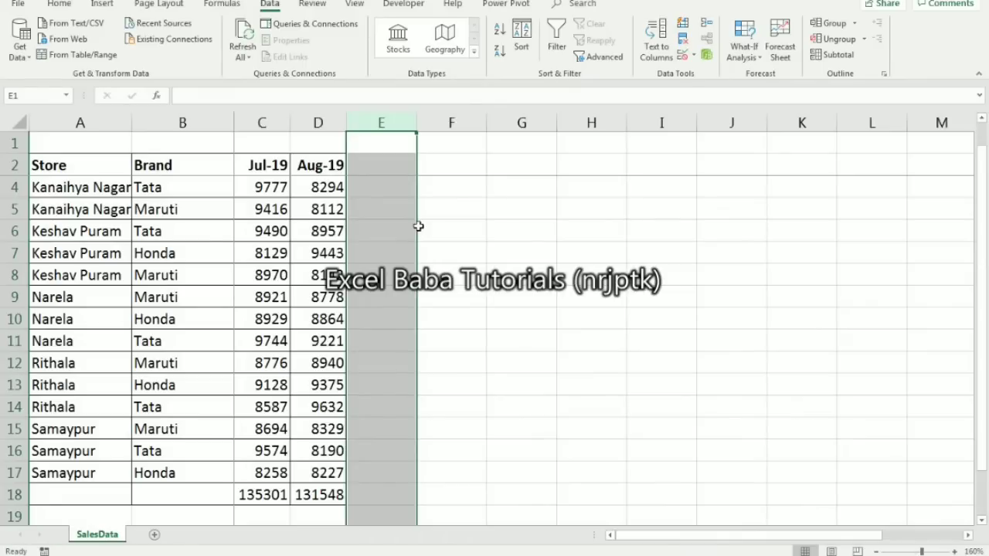
Step: Enter the header Avg in cell E2, beside Aug-19
click(388, 168)
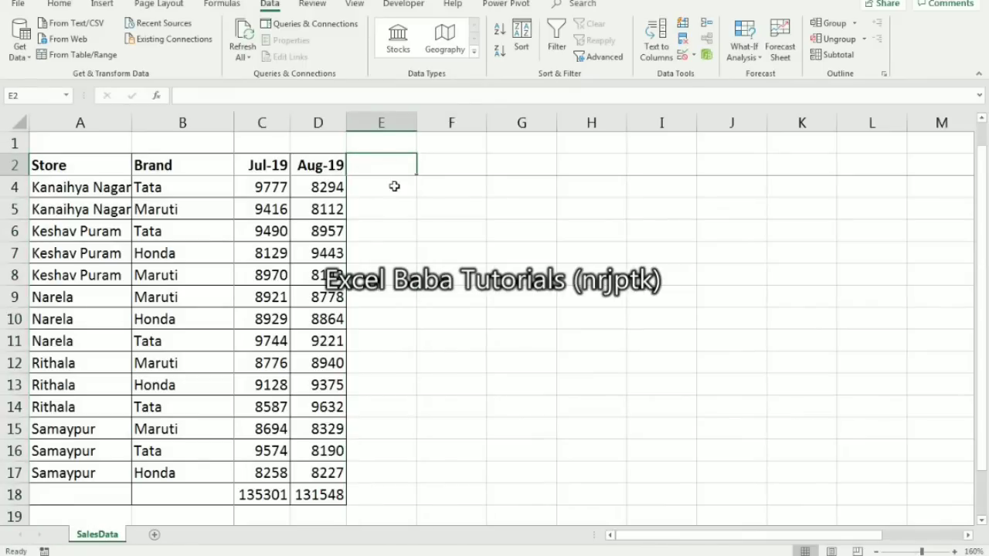
text(Av)
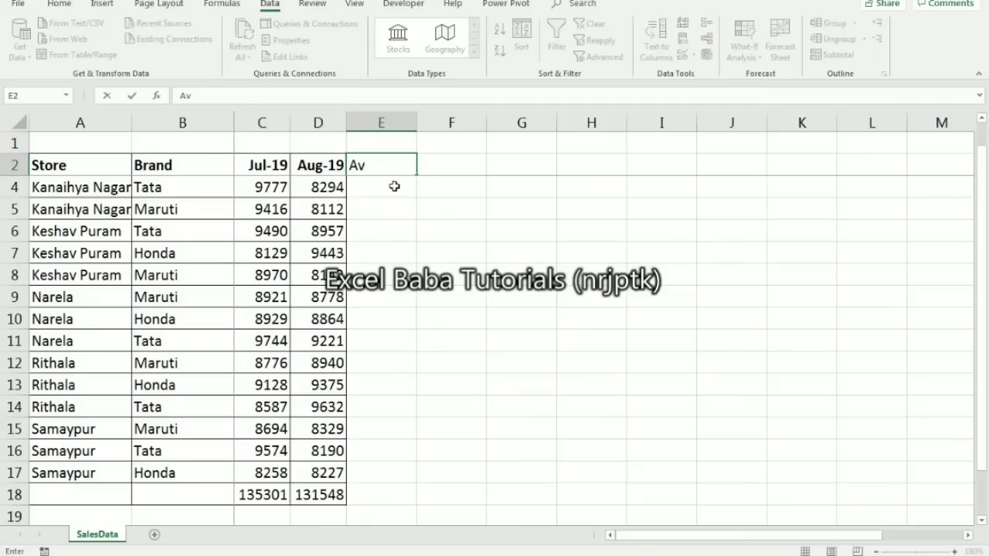
text(e)
key(BackSpace)
text(g)
key(Return)
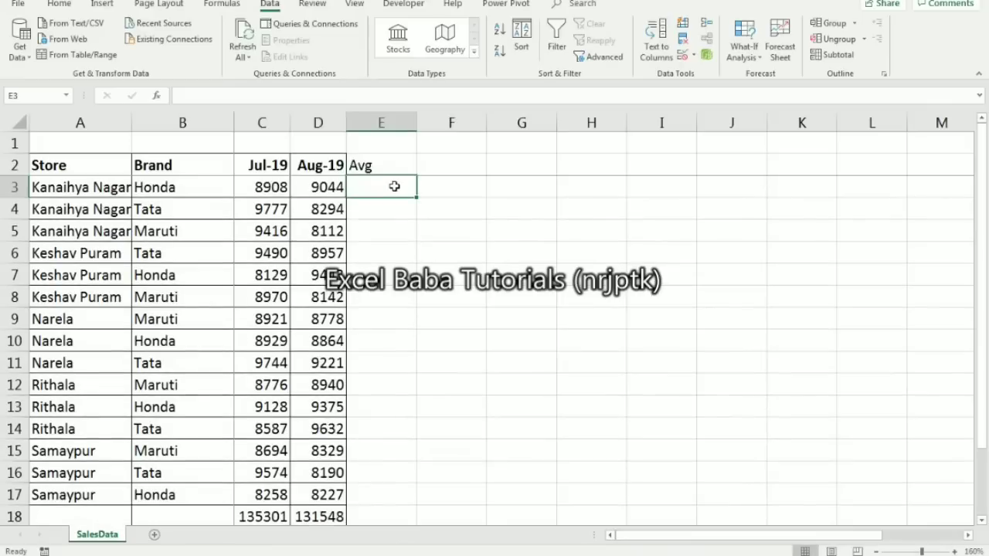
Step: Enter =AVERAGE(C3:D3) in cell E3 to average the first row's July and August sales
text(=ave)
key(Tab)
key(BackSpace)
key(BackSpace)
key(BackSpace)
key(BackSpace)
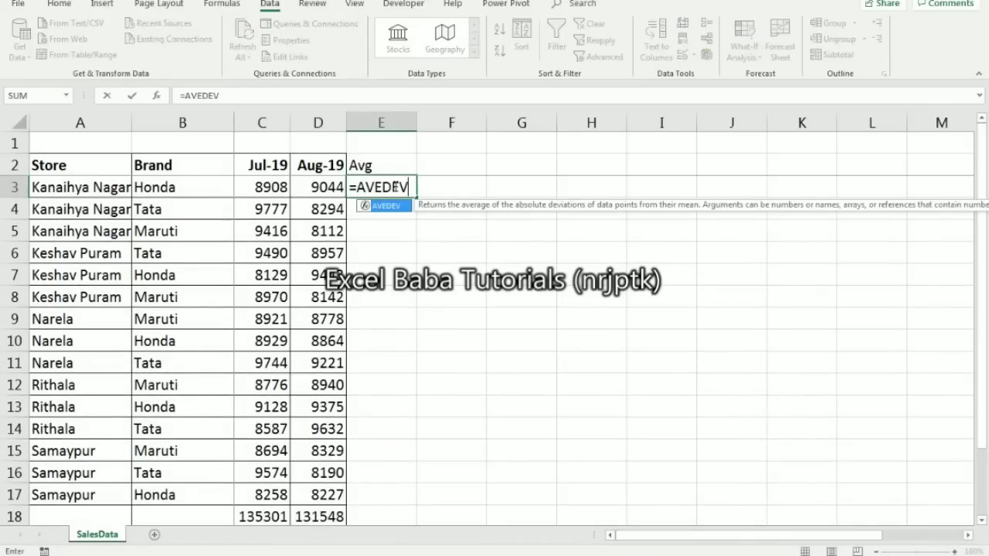
key(Down)
key(Tab)
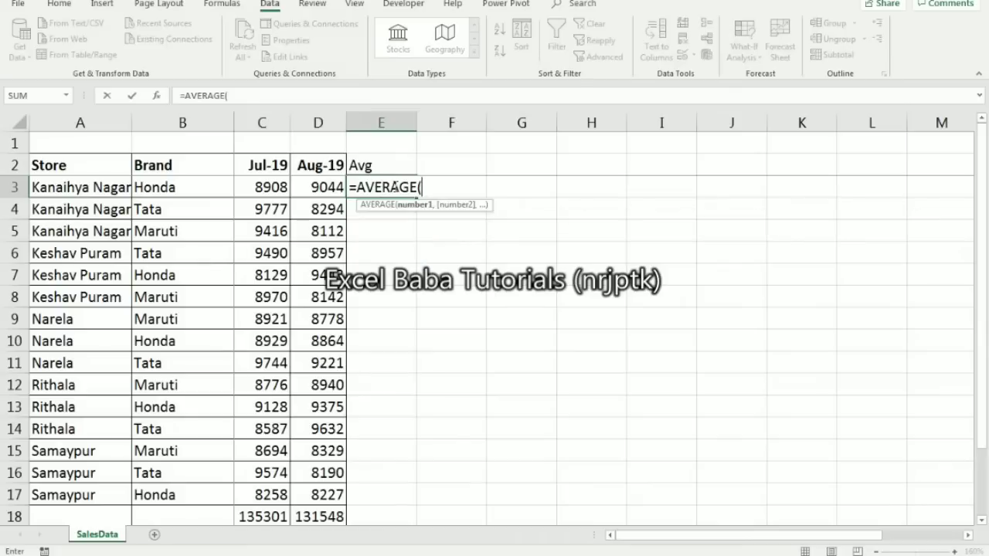
key(Left)
key(shift+Left)
text())
key(Return)
Step: Copy the average formula from E3 down the Avg column to row 17
click(394, 186)
key(ctrl+c)
key(Down)
key(Down)
key(Down)
key(Down)
key(Down)
key(Down)
key(Down)
key(Down)
key(Down)
key(Down)
key(Down)
key(Down)
key(Down)
key(Down)
key(Down)
key(Up)
key(ctrl+shift+Up)
key(ctrl+v)
Step: Add an AutoSum total of the Avg column in cell E18
key(Down)
key(Escape)
key(alt+equal)
key(Return)
Step: Enter the header Std Dev in cell F2, beside the Avg header
key(ctrl+Up)
key(ctrl+Up)
key(Down)
key(Up)
key(Right)
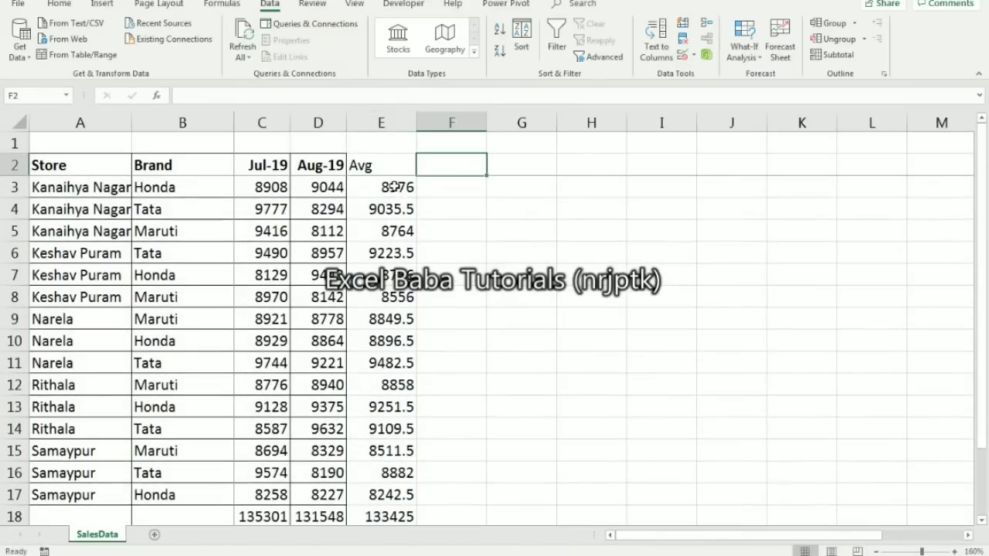
text(s)
text(Stand)
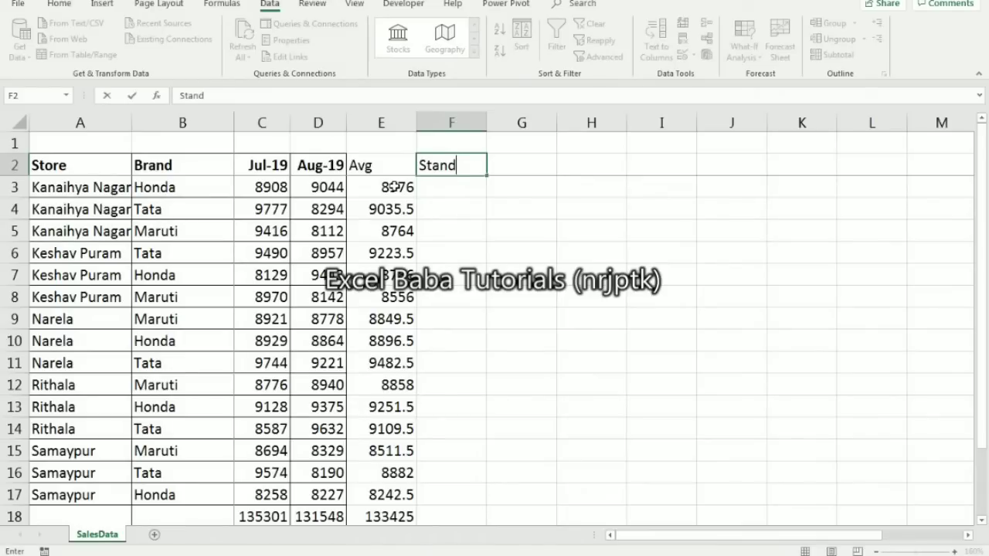
key(BackSpace)
key(BackSpace)
key(BackSpace)
text(d Dev)
key(Return)
Step: Enter =STDEV.S(C3:D3) in cell F3 to calculate the first row's sample standard deviation
text(=)
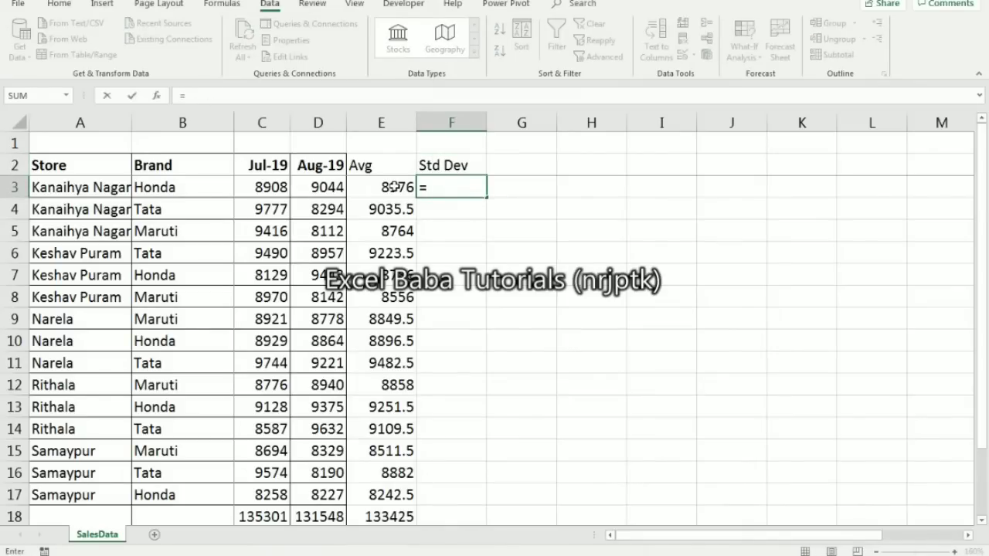
text(std.)
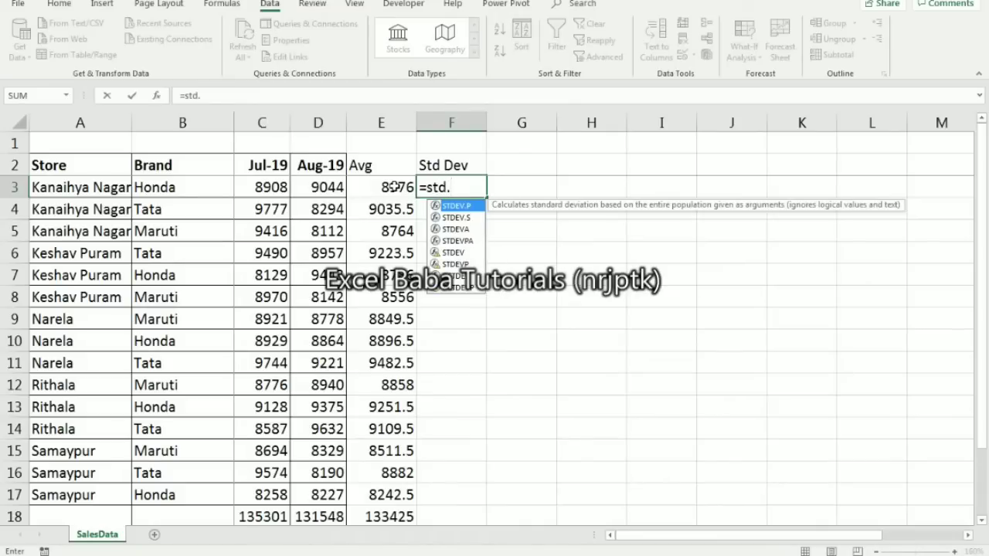
key(Down)
key(Tab)
key(Left)
key(Left)
key(Left)
key(shift+Right)
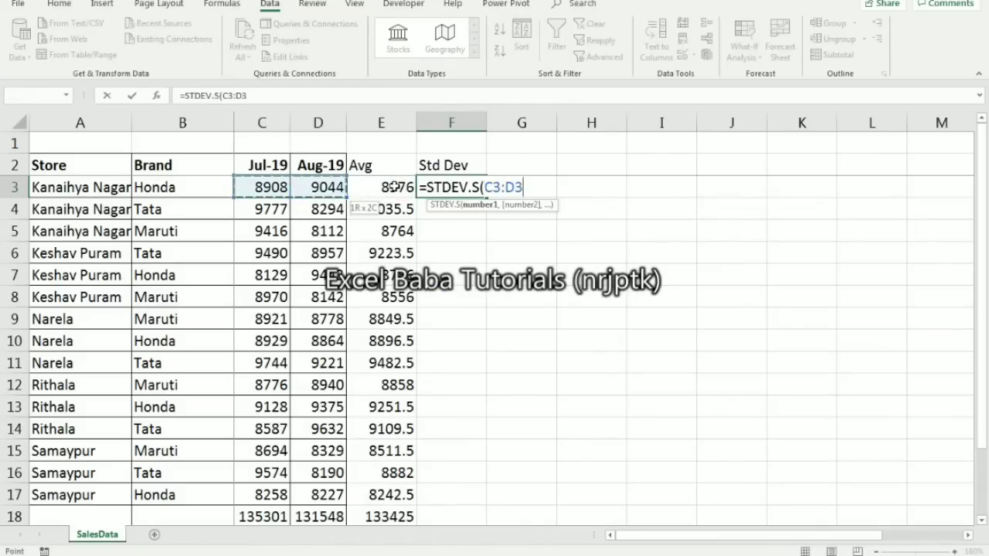
text())
key(Return)
Step: Copy the STDEV.S formula from F3 down the Std Dev column to row 17
key(Up)
key(ctrl+c)
key(Left)
key(ctrl+Down)
key(Right)
key(Up)
key(Down)
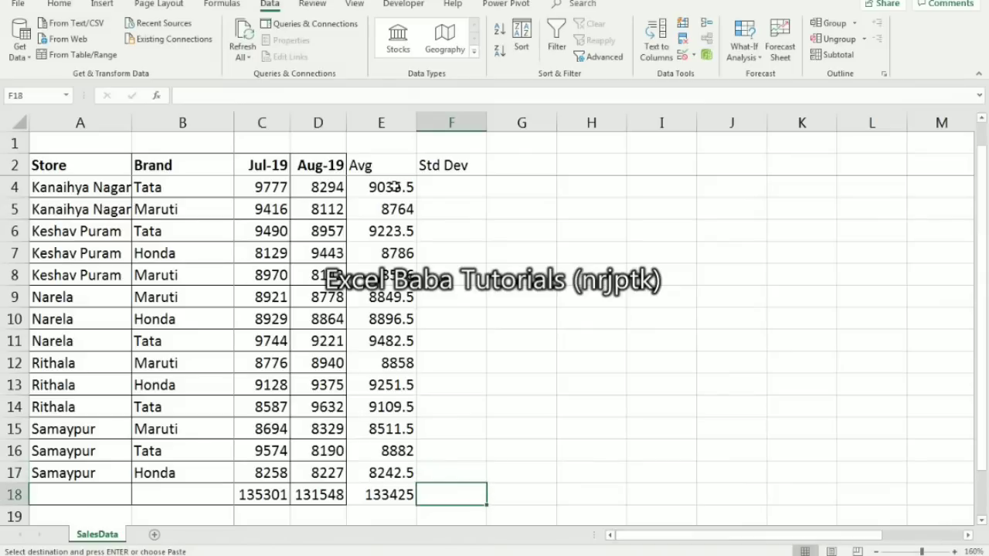
key(Up)
key(ctrl+shift+Up)
key(ctrl+v)
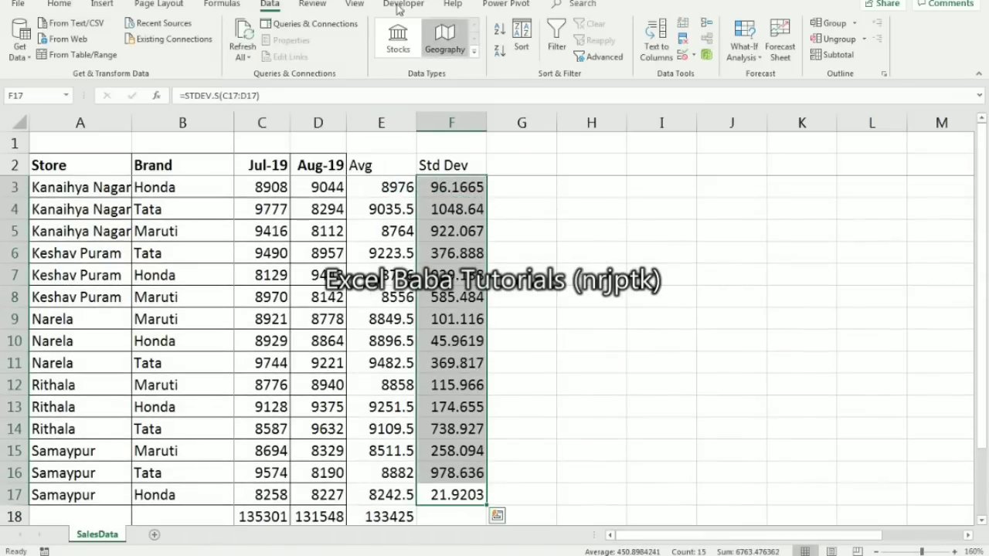
Step: Display the Std Dev values in F3:F17 with no decimal places
click(59, 4)
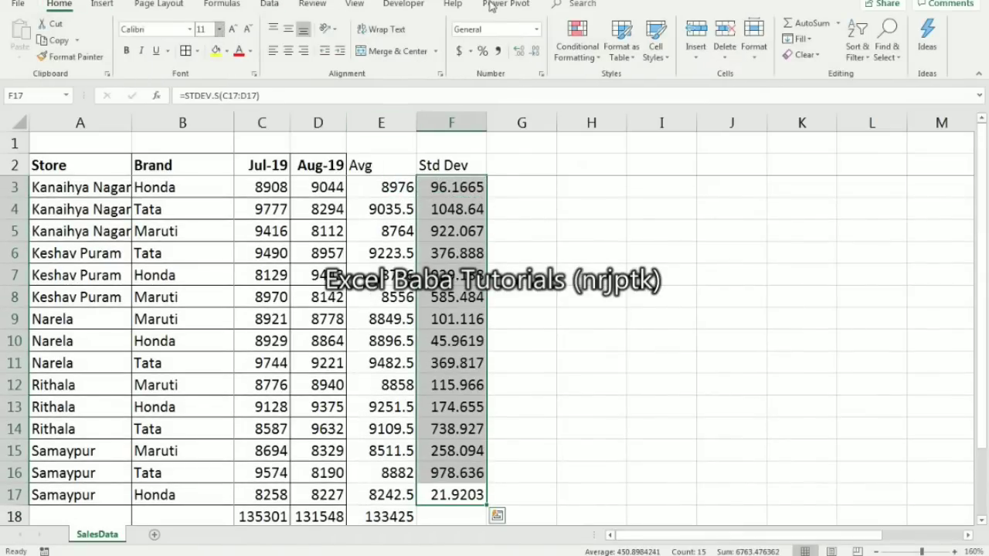
click(533, 50)
click(533, 51)
click(533, 50)
click(533, 50)
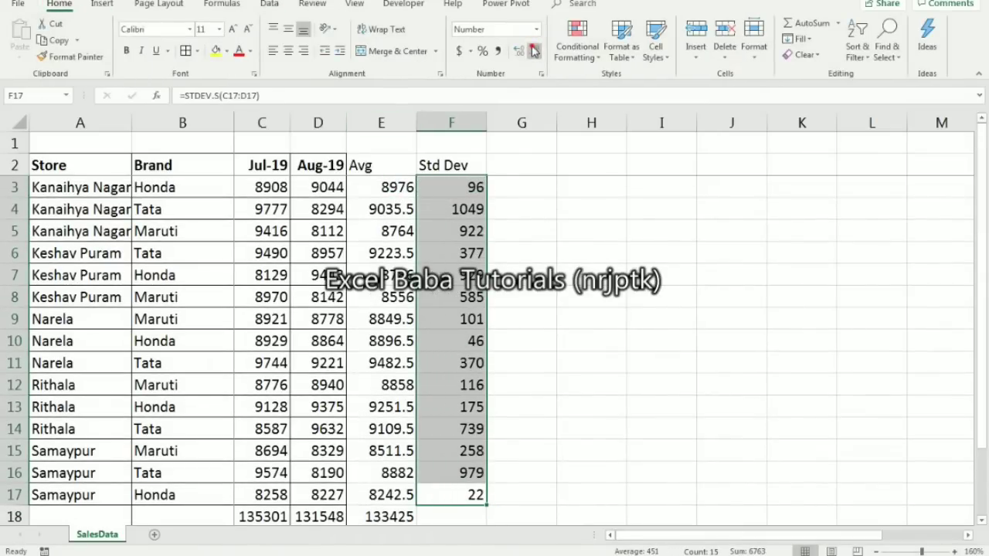
Step: Display the Avg values in E3:E17 with no decimal places
click(388, 192)
key(ctrl+shift+Up)
key(ctrl+shift+Down)
key(shift+Up)
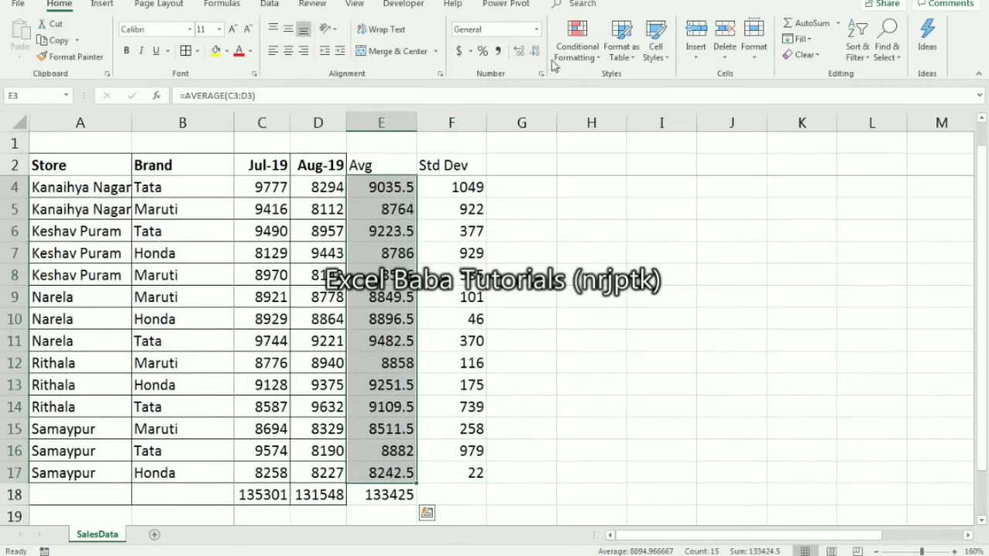
click(534, 52)
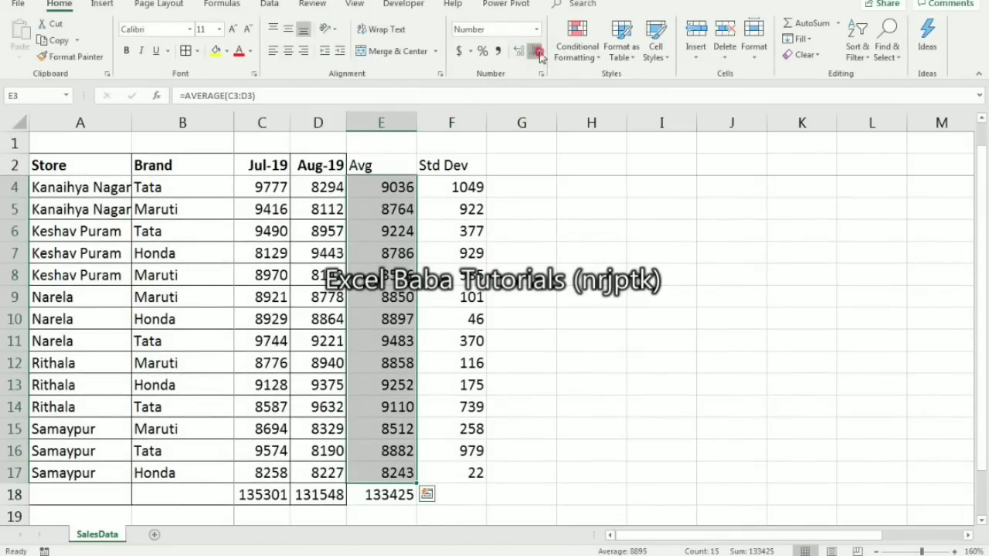
Step: Copy the standard deviation formula from F17 into the totals row at F18
click(445, 347)
key(ctrl+Down)
key(ctrl+c)
key(Down)
key(ctrl+v)
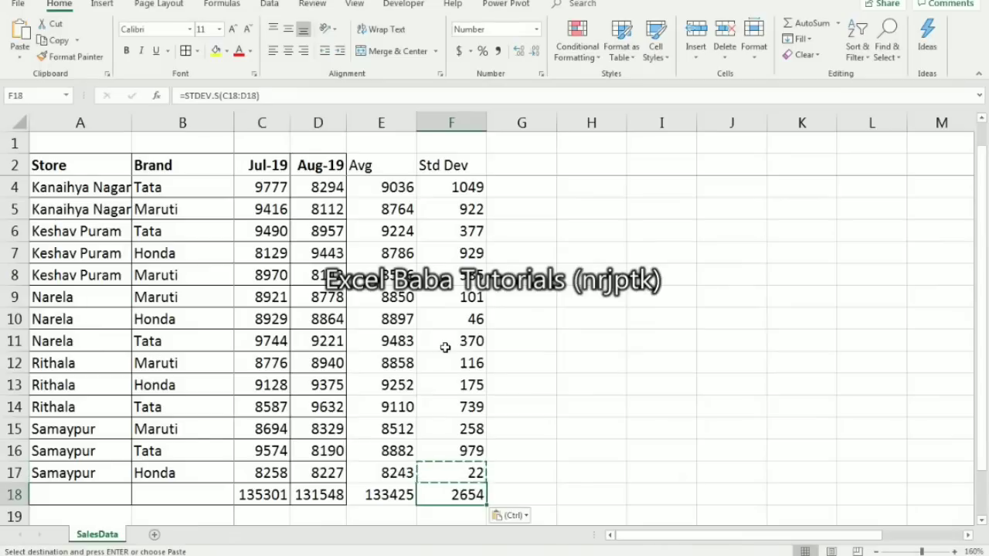
click(536, 52)
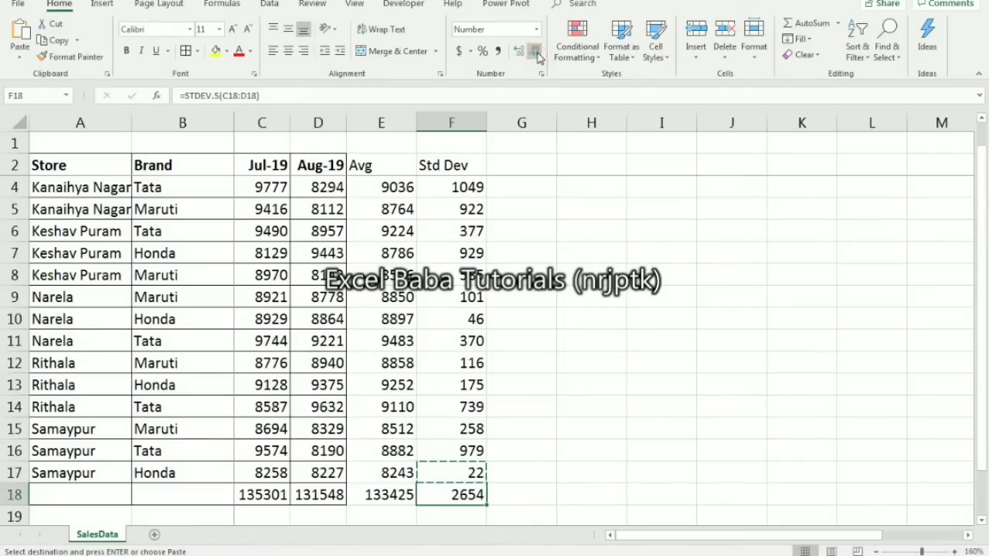
Step: Review the first entries of the Std Dev and Avg columns and their formulas
key(ctrl+Up)
key(ctrl+Up)
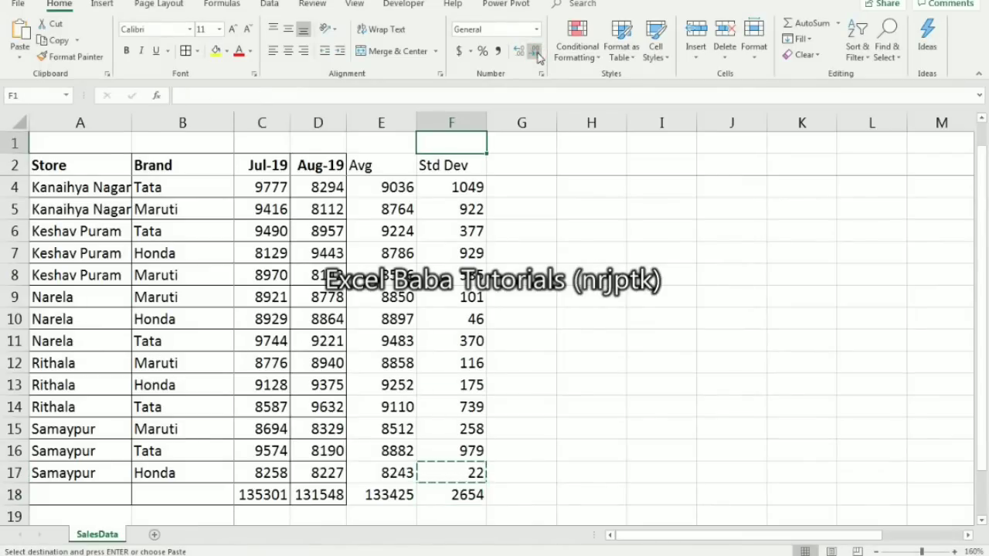
key(Down)
key(Down)
key(Down)
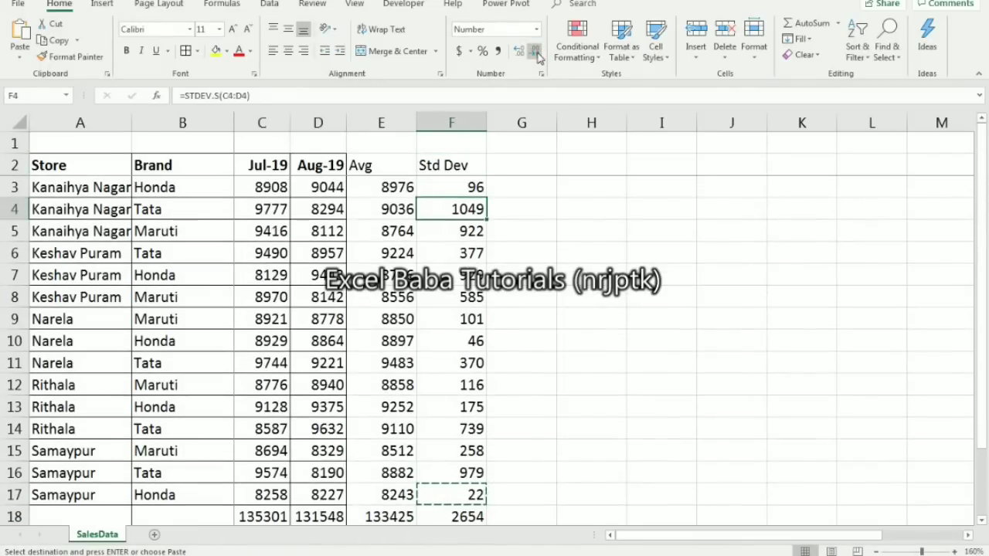
key(Up)
key(Up)
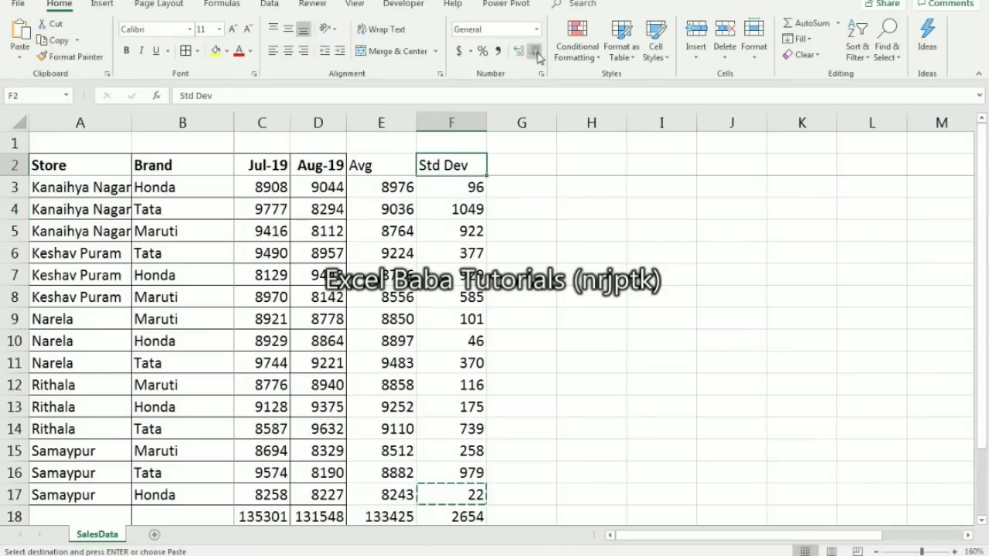
key(Down)
key(Left)
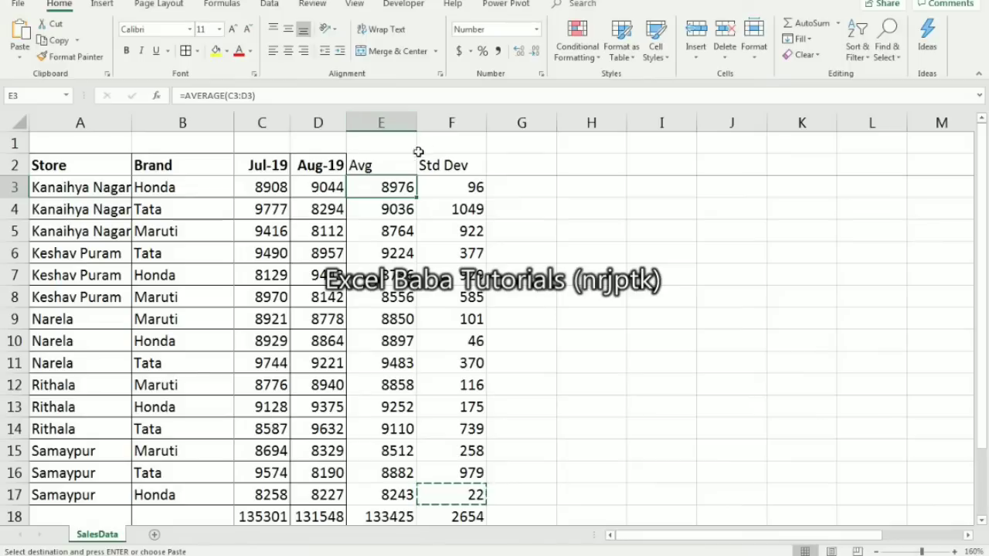
Step: Enter Jul-20 as the header in cell G2, beside Std Dev
click(523, 169)
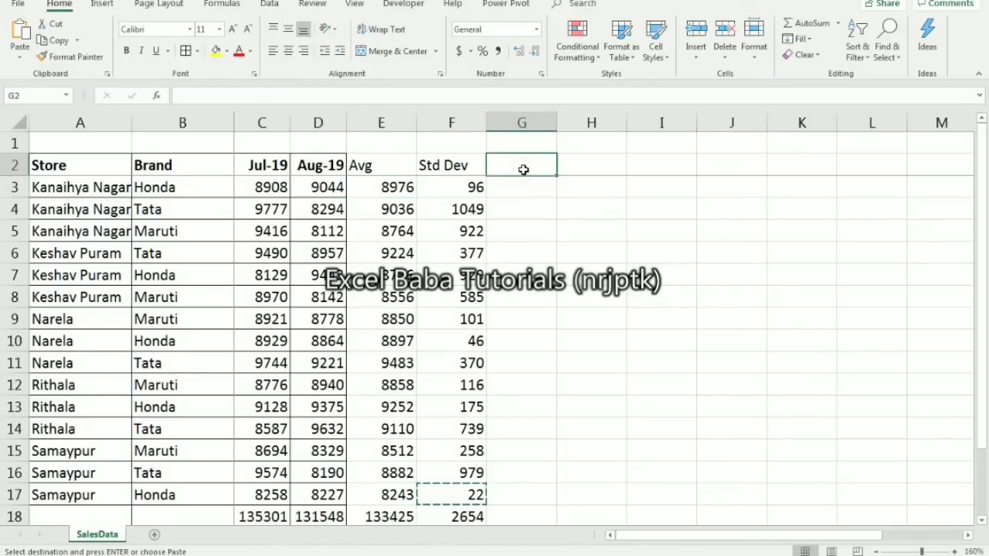
key(Left)
key(Left)
key(Right)
key(Right)
text(=)
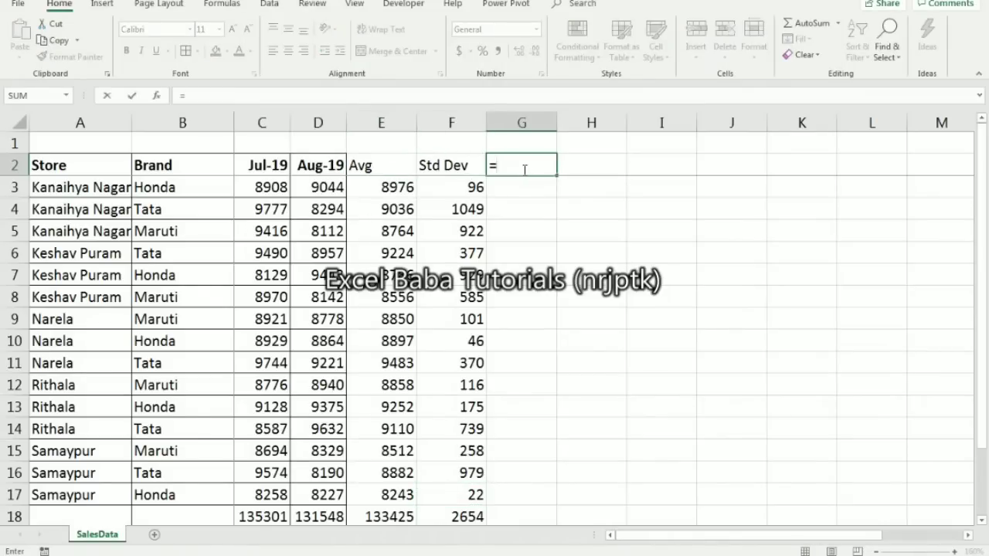
key(Escape)
text(J)
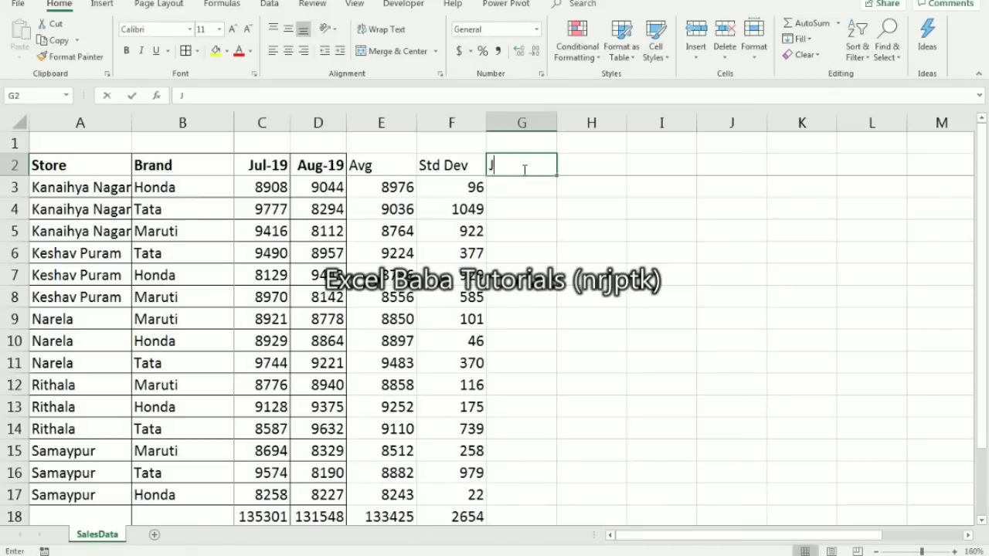
text(ul-20)
key(Tab)
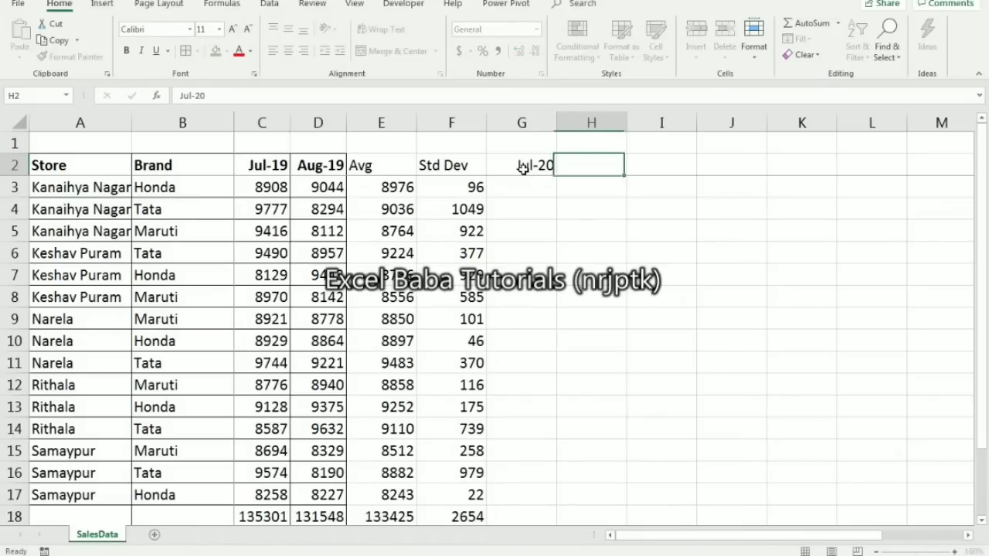
Step: Enter =EOMONTH(G2,0)+1 in cell H2 to produce the Aug-20 header
text(=eo)
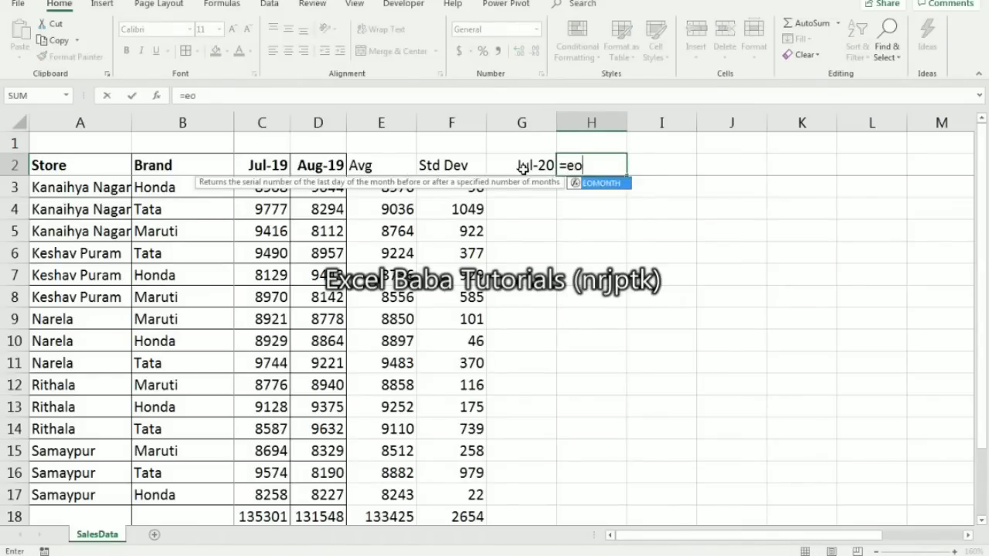
key(Tab)
click(522, 168)
text(,0)+1)
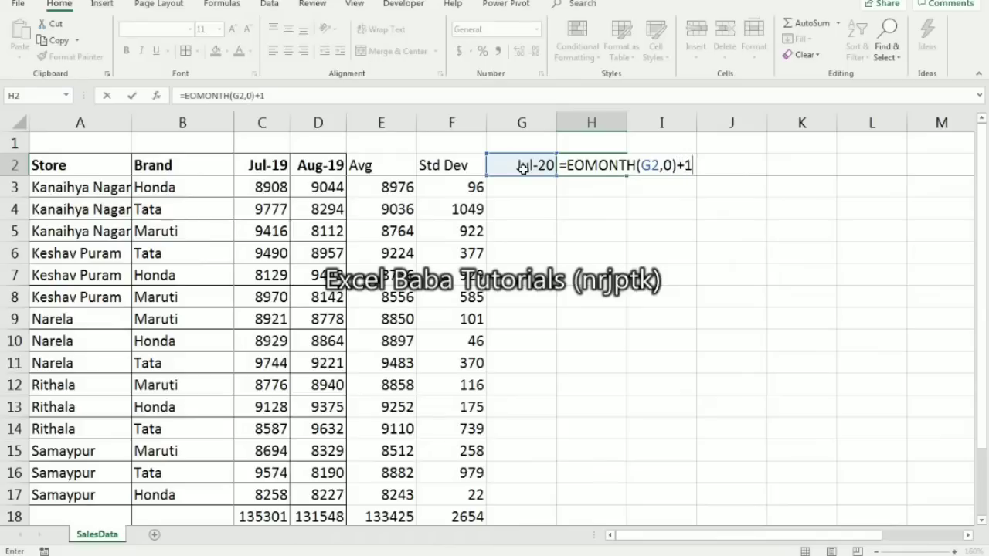
key(Return)
key(Up)
key(Down)
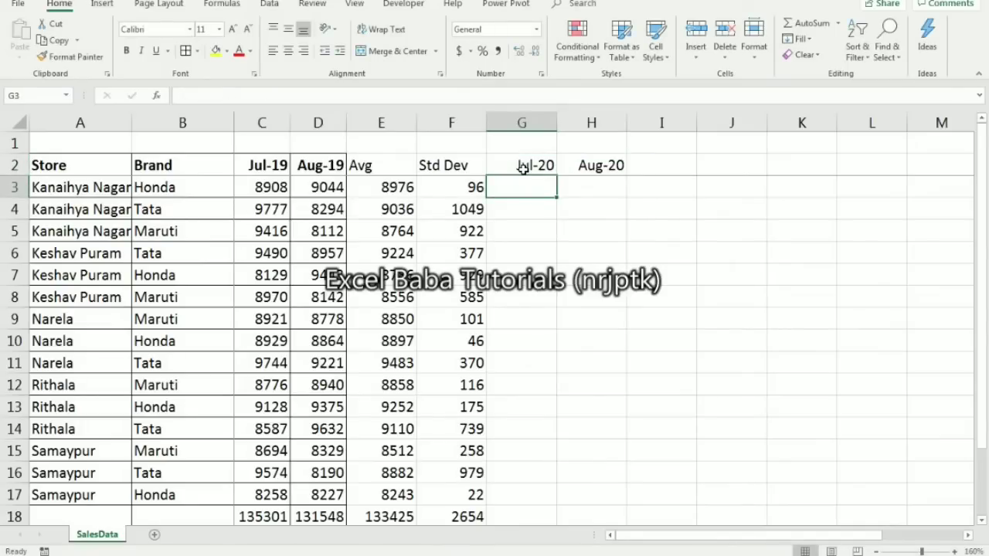
key(Up)
key(Up)
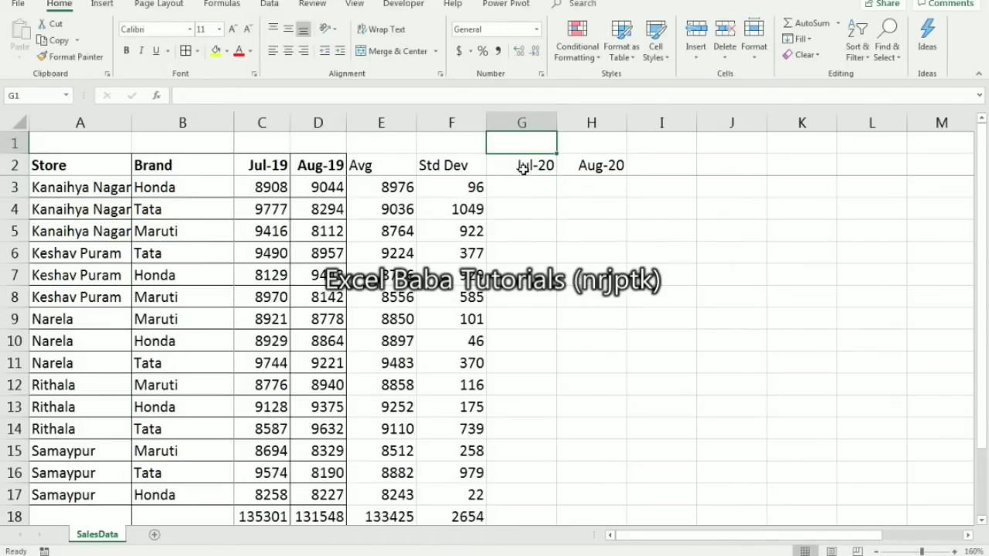
Step: Enter the growth rates 114% in G1 above Jul-20 and 120% in H1 above Aug-20
text(11)
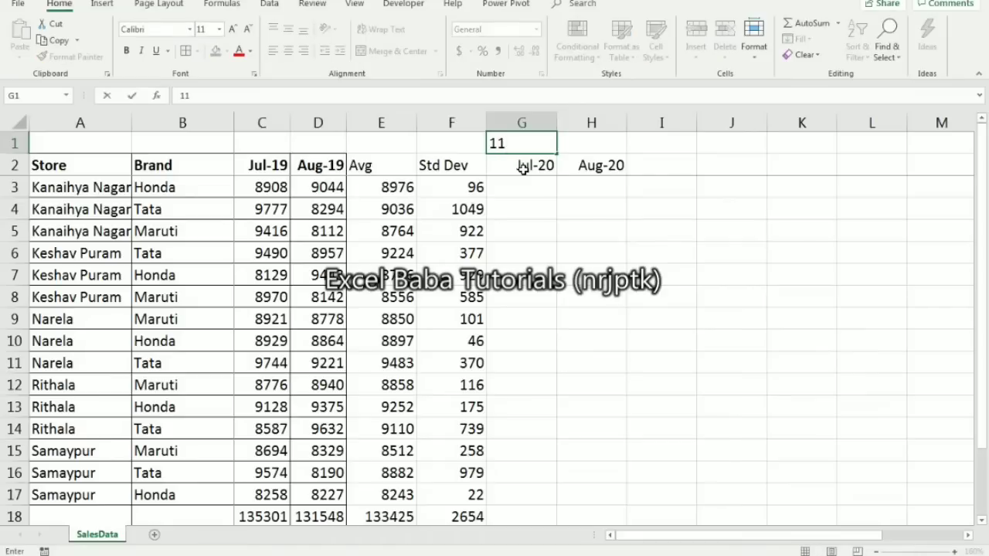
text(4%)
key(Tab)
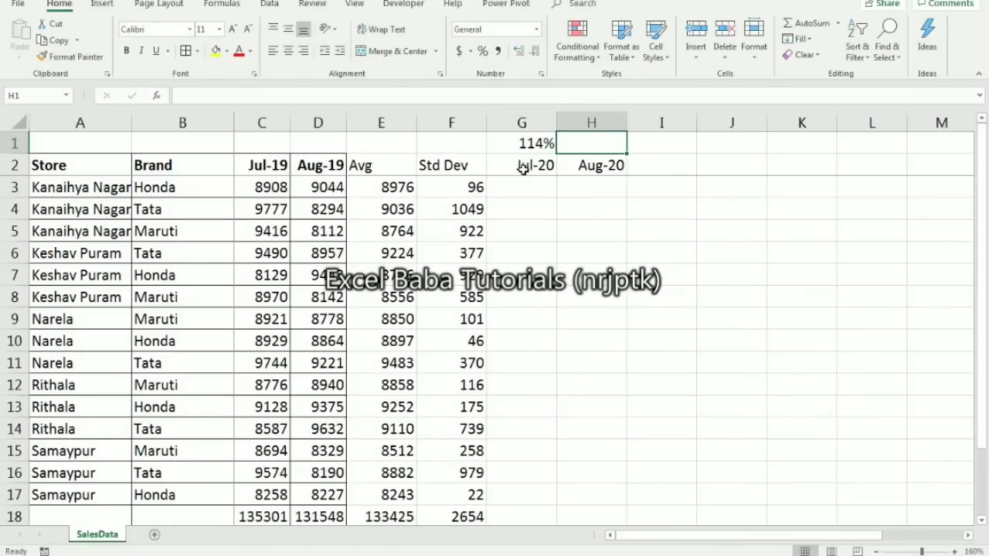
key(Left)
key(Right)
text(120%)
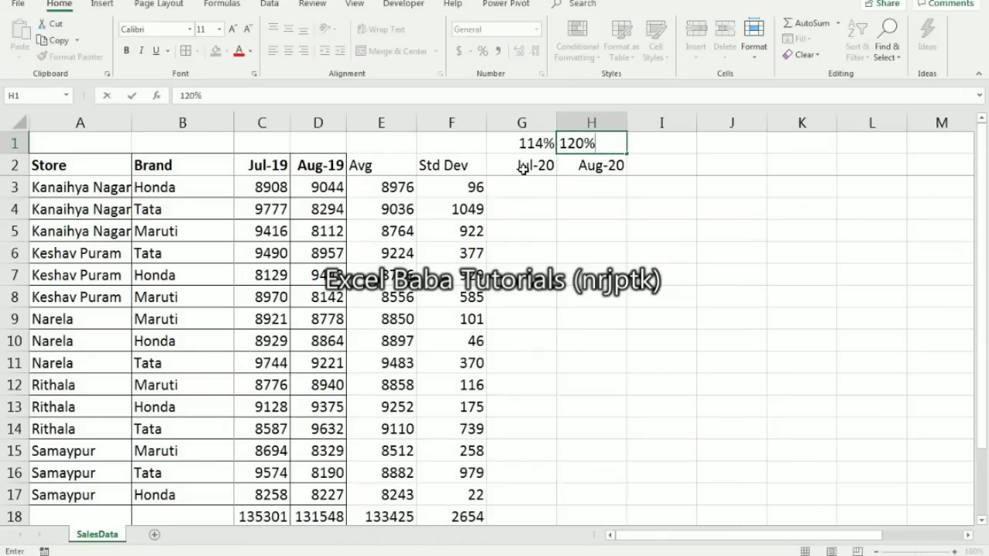
key(Return)
Step: Enter the formula =G$1*C3 in G3 to project the first store's Jul-20 sales
key(Down)
key(Left)
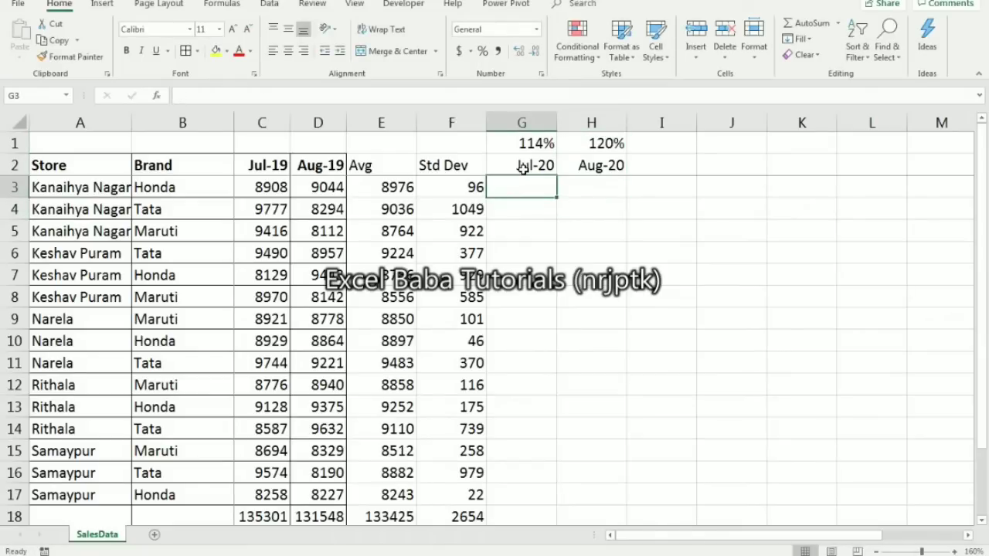
text(=)
key(Up)
key(Up)
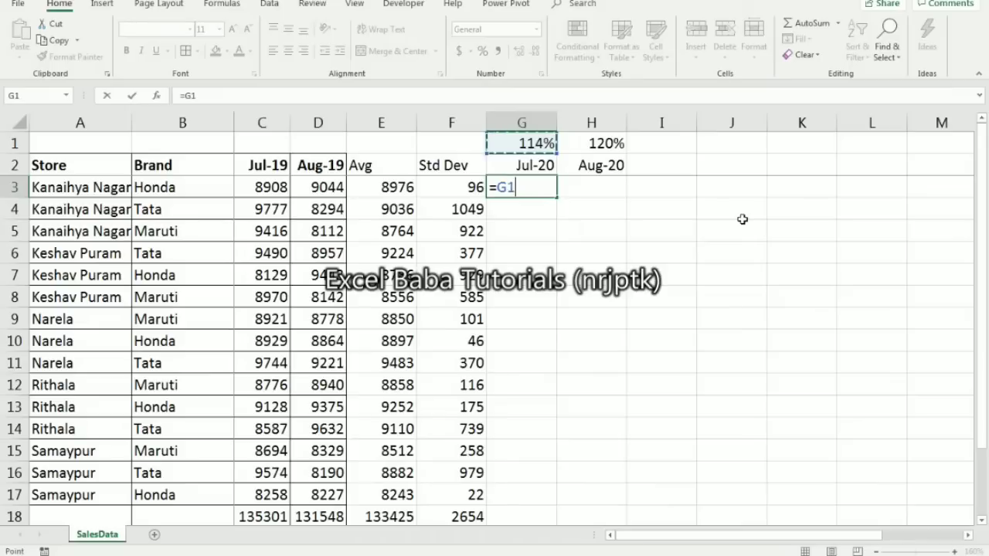
key(F4)
key(F4)
text(*)
key(Left)
key(Left)
key(Left)
key(Left)
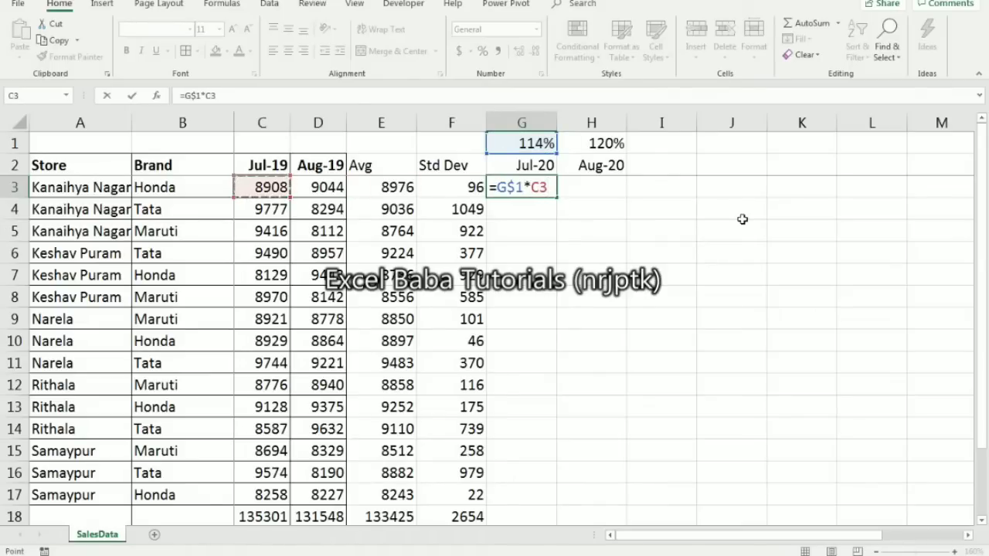
key(Return)
Step: Copy the projection formula from G3 down the Jul-20 column to G17
key(Up)
key(ctrl+c)
key(Left)
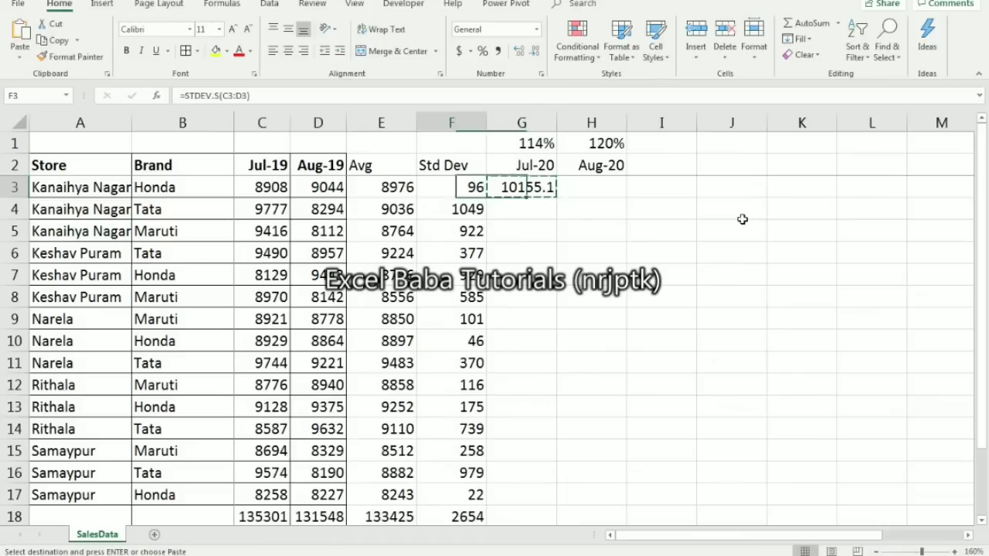
key(ctrl+Down)
key(Right)
key(Up)
key(ctrl+shift+Up)
key(ctrl+v)
Step: Total the Jul-20 column in G18 with =SUM(G3:G17)
key(Down)
key(alt+equal)
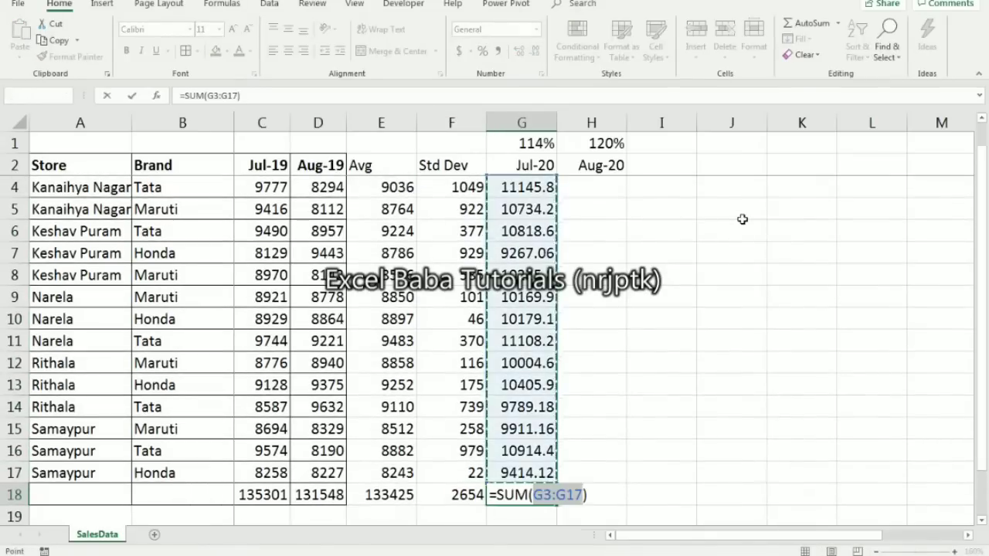
key(Return)
Step: Copy the Jul-20 formulas and total in G3:G18 to the Aug-20 column from H3, and check the H3 formula
key(Up)
key(Up)
key(ctrl+Up)
key(Down)
key(Down)
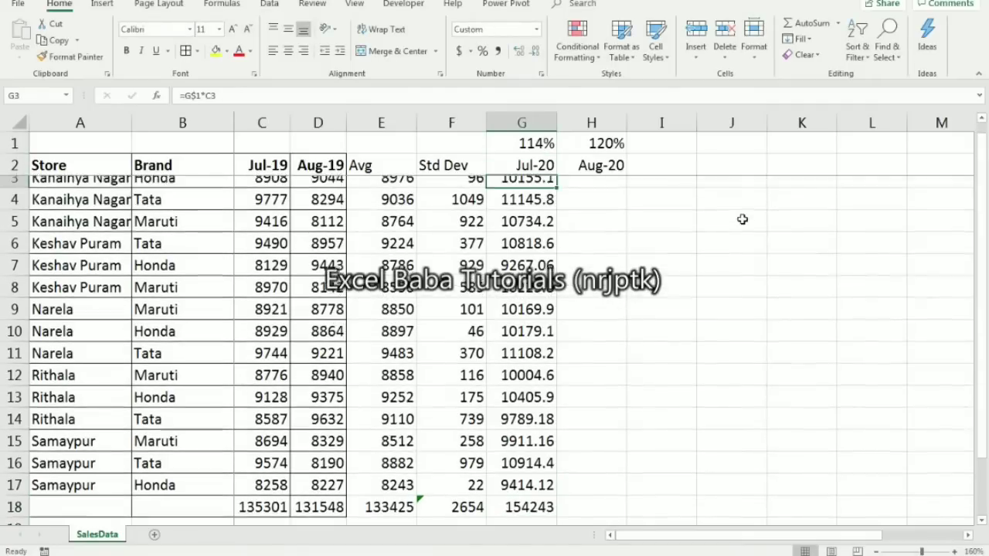
key(ctrl+shift+Down)
key(ctrl+c)
key(Up)
key(Right)
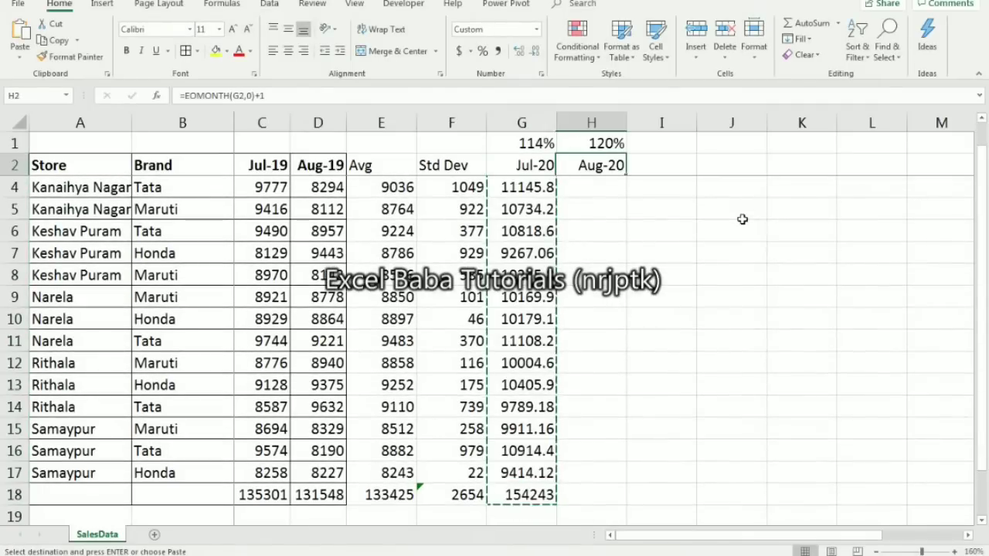
key(Down)
key(ctrl+v)
key(Left)
key(Right)
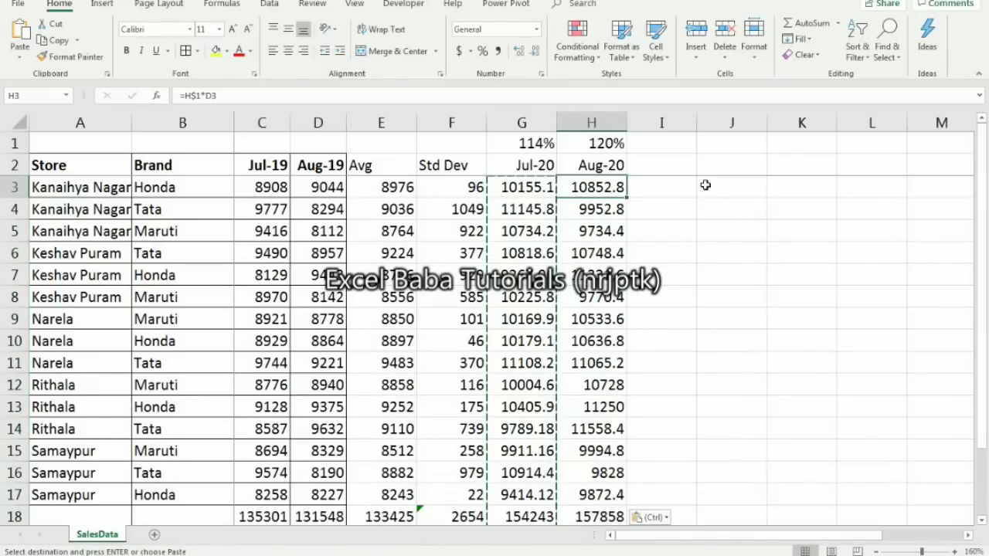
key(F2)
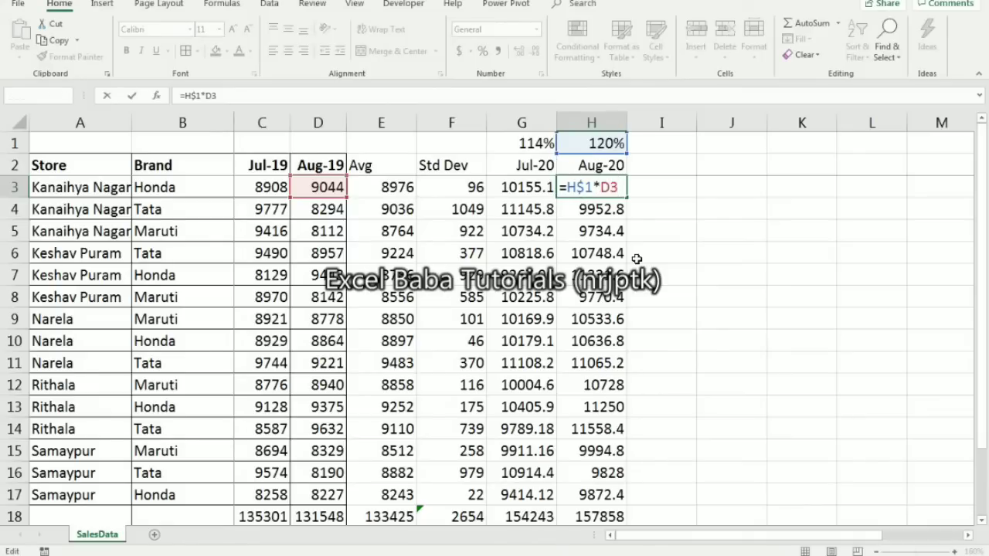
key(ctrl+Return)
Step: Format the projected sales in G3:H17 to show no decimal places
key(ctrl+shift+Down)
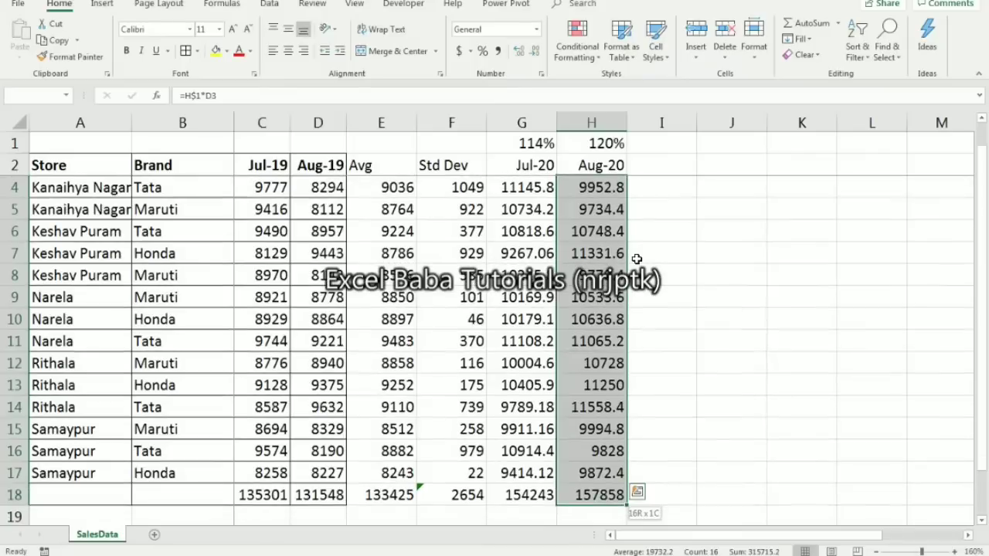
key(shift+Up)
key(shift+Left)
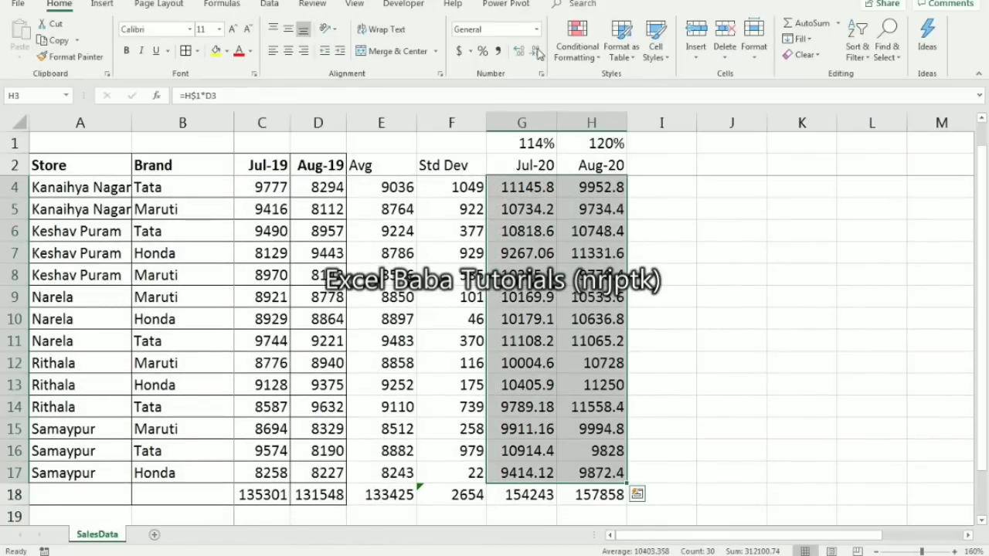
click(537, 51)
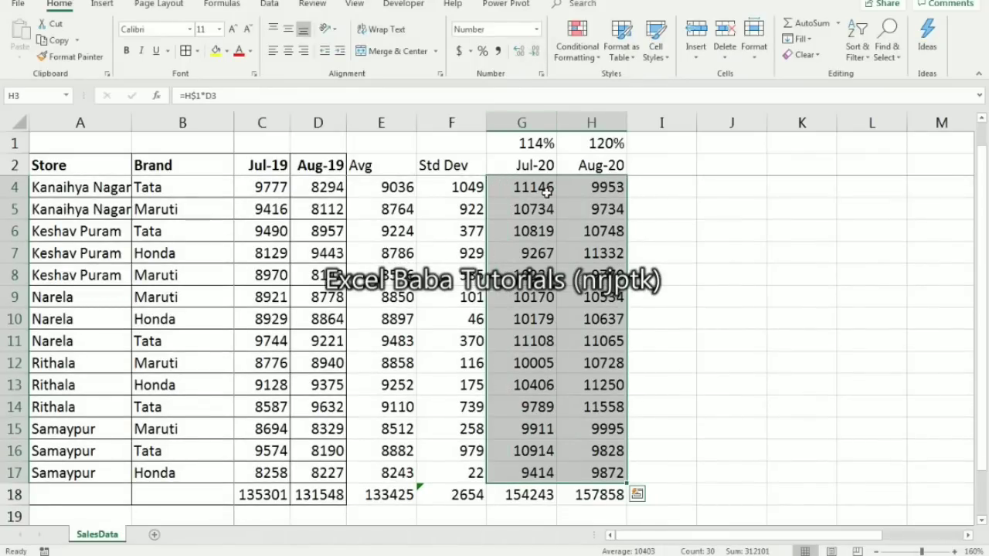
Step: Examine the Jul-20 projections, their total in G18, the growth rate in G1 and the Samaypur Maruti row
key(ctrl+Up)
key(Down)
key(Down)
key(Left)
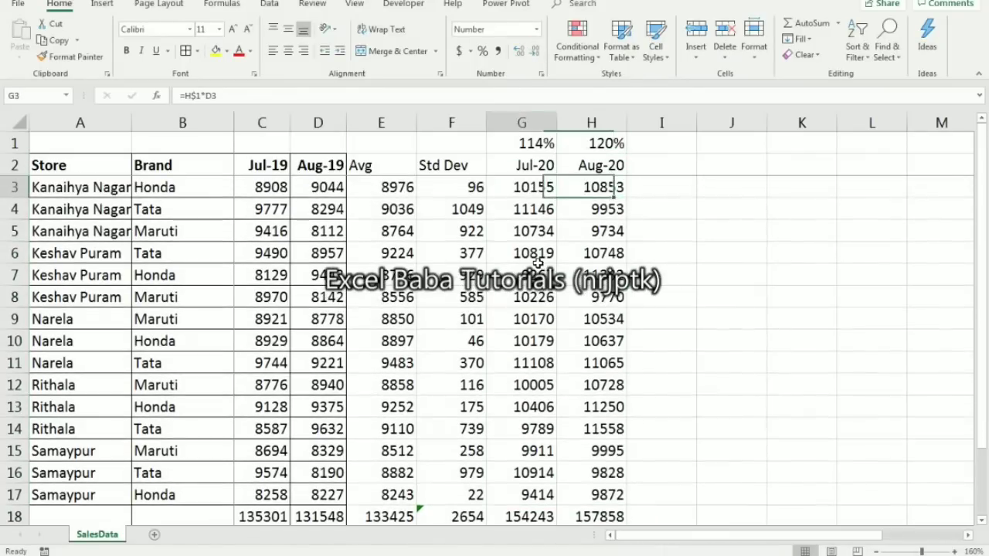
key(ctrl+Down)
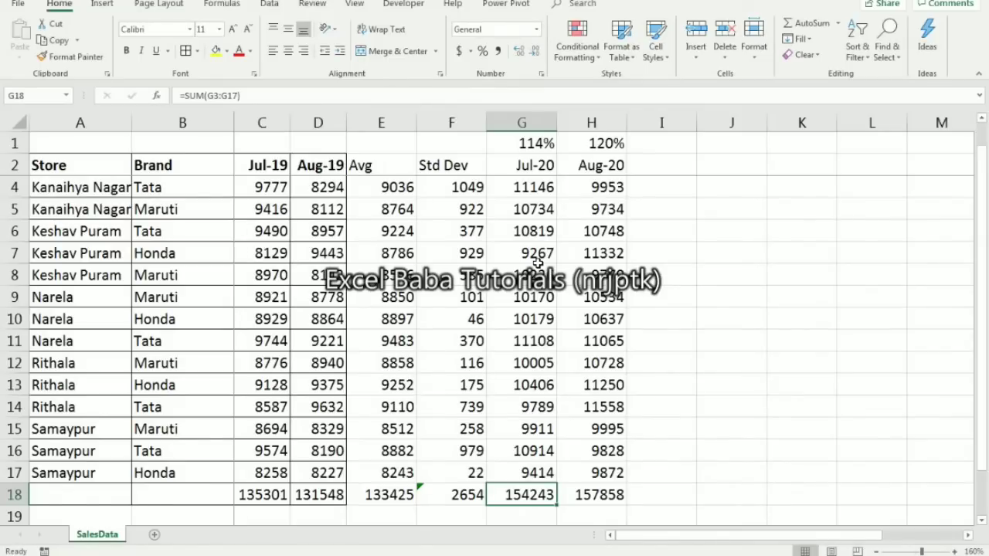
click(535, 147)
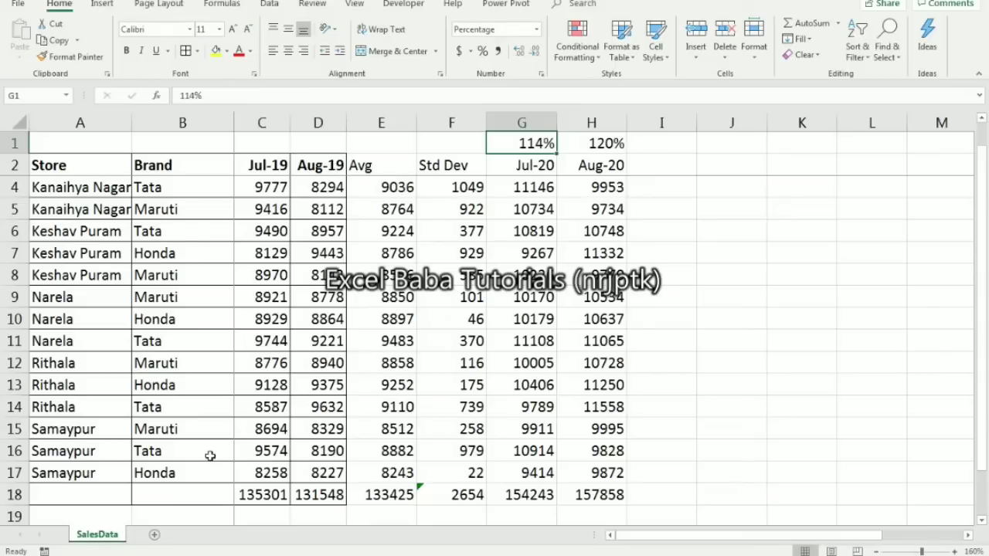
click(93, 427)
drag(93, 427, 539, 432)
drag(545, 432, 545, 433)
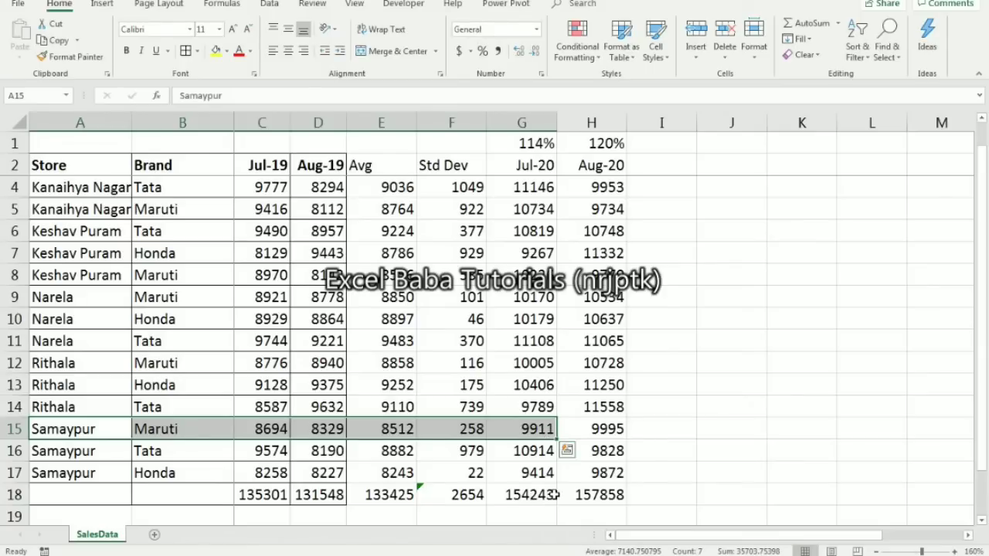
Step: Calculate the gap between a 160000 target and the Jul-20 total in G19 with =160000-G18, and clear the cell again
click(535, 513)
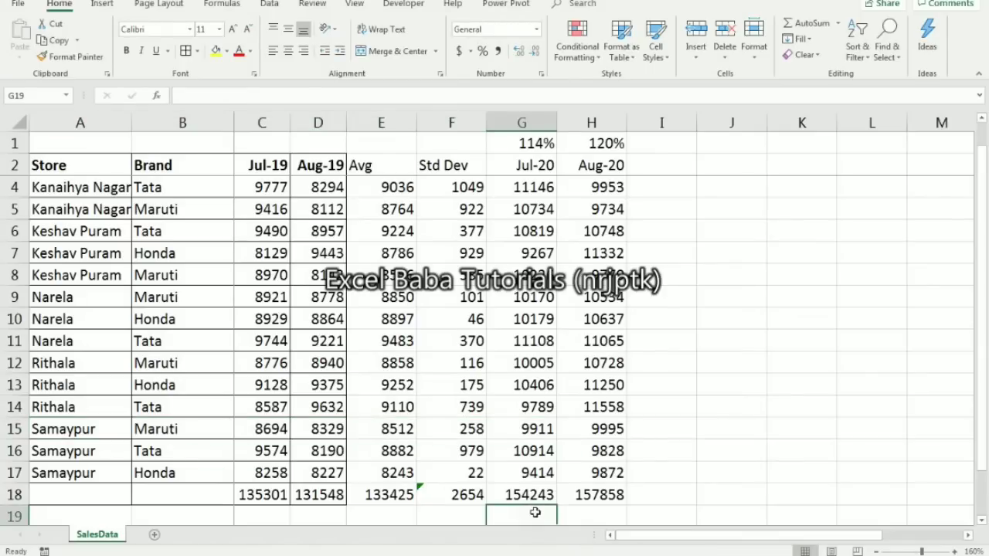
scroll(534, 513, down, 1)
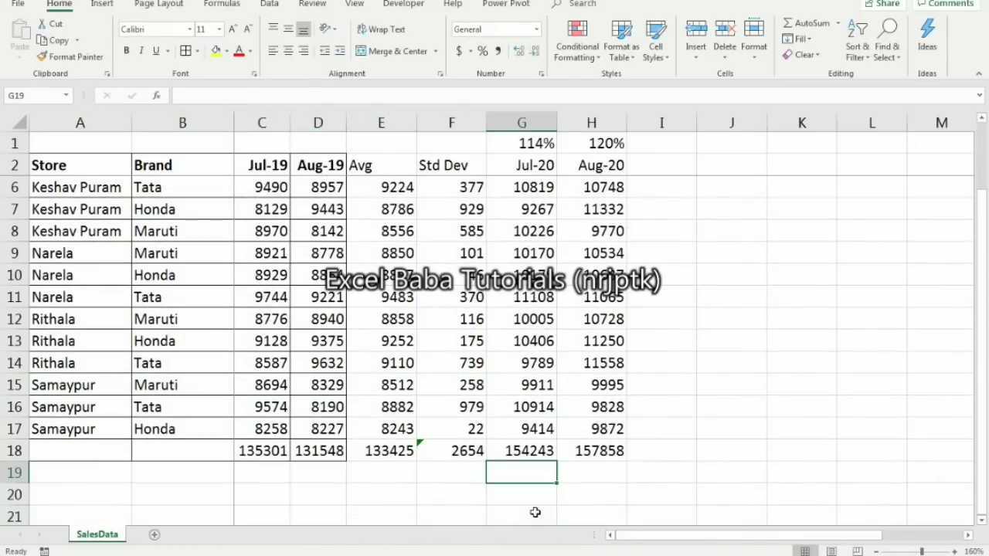
text(1600)
key(BackSpace)
key(Escape)
text(=160000)
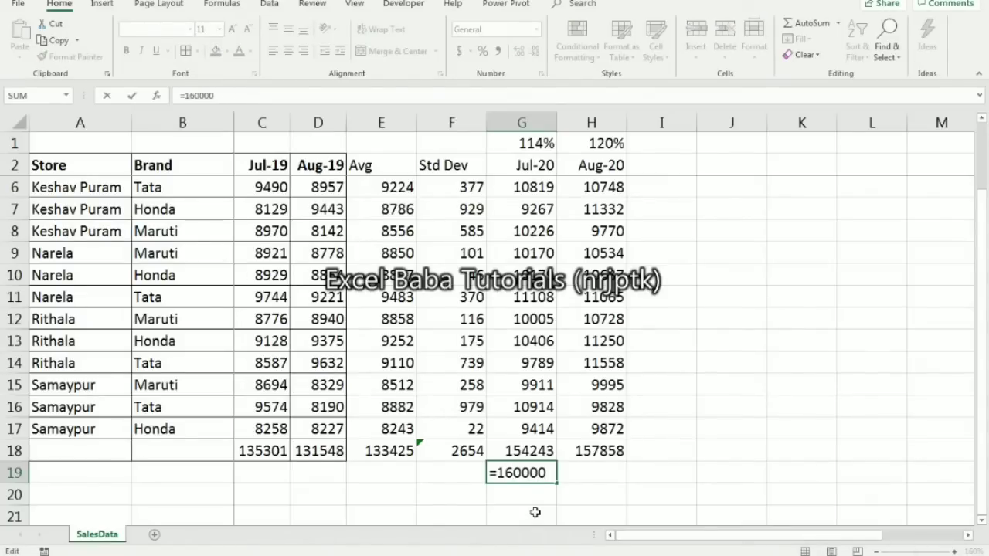
text(-)
key(Home)
key(Right)
key(Right)
key(Right)
key(Right)
key(Right)
key(Right)
key(Right)
key(Right)
click(522, 449)
key(Return)
key(Up)
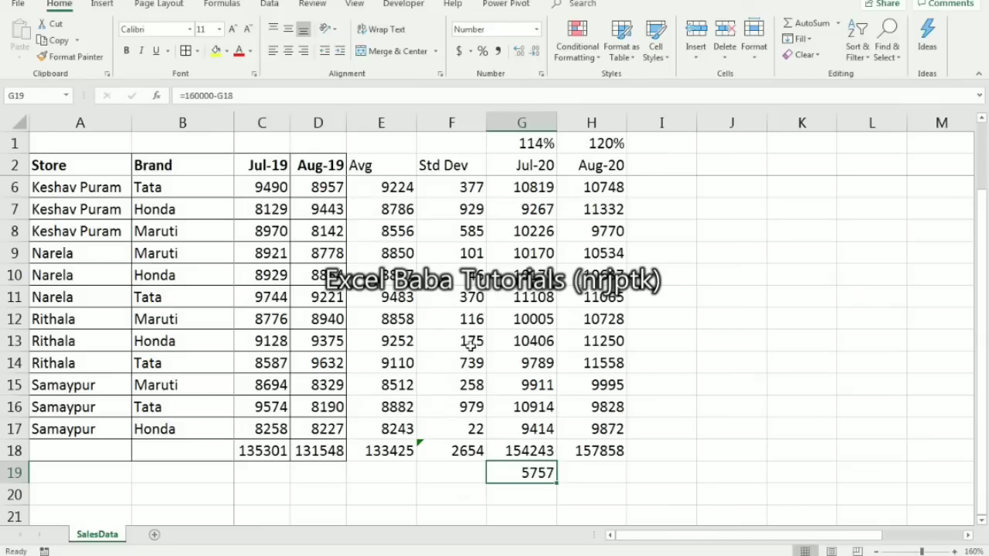
key(Delete)
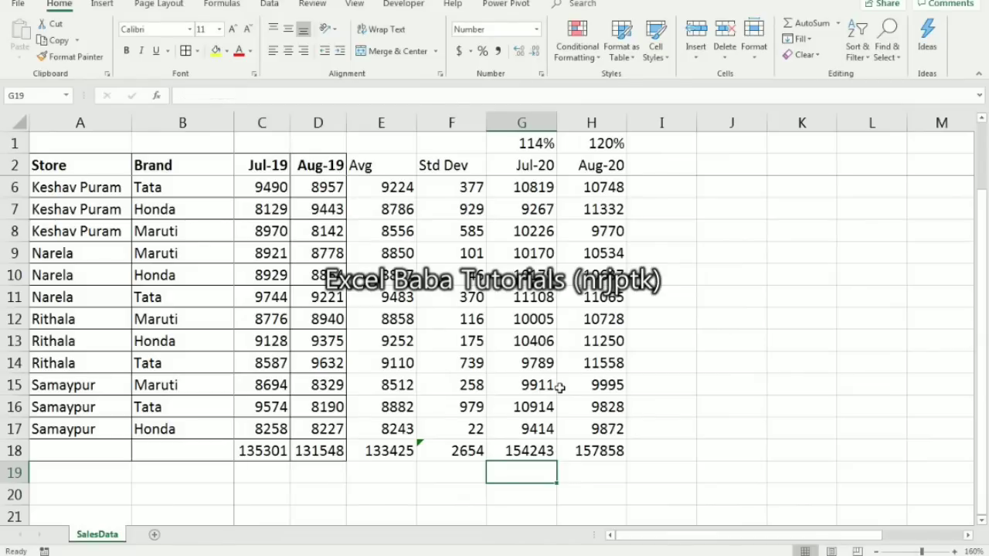
Step: Use Goal Seek to bring the Jul-20 total in G18 to 160000 by changing the growth rate in G1, and keep the solution
click(533, 142)
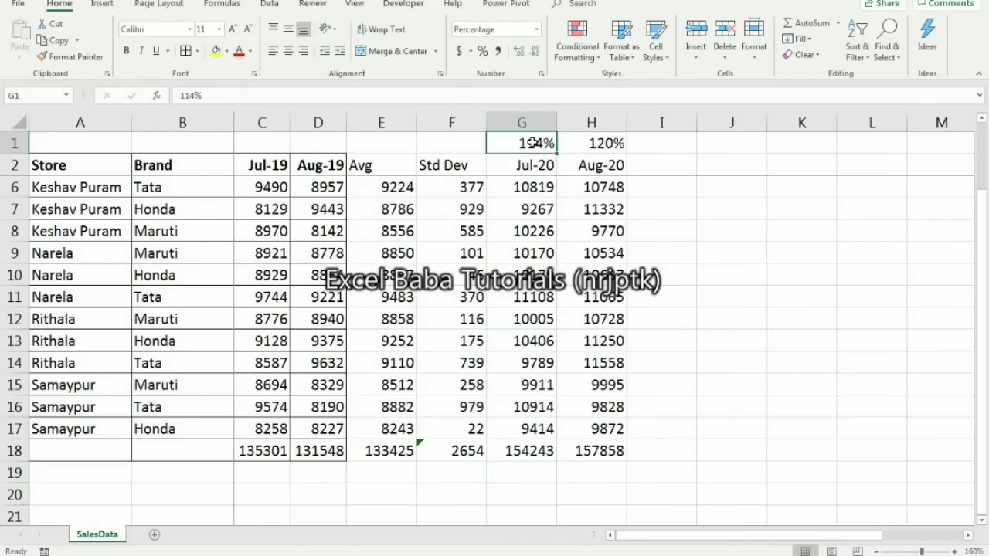
key(ctrl+Down)
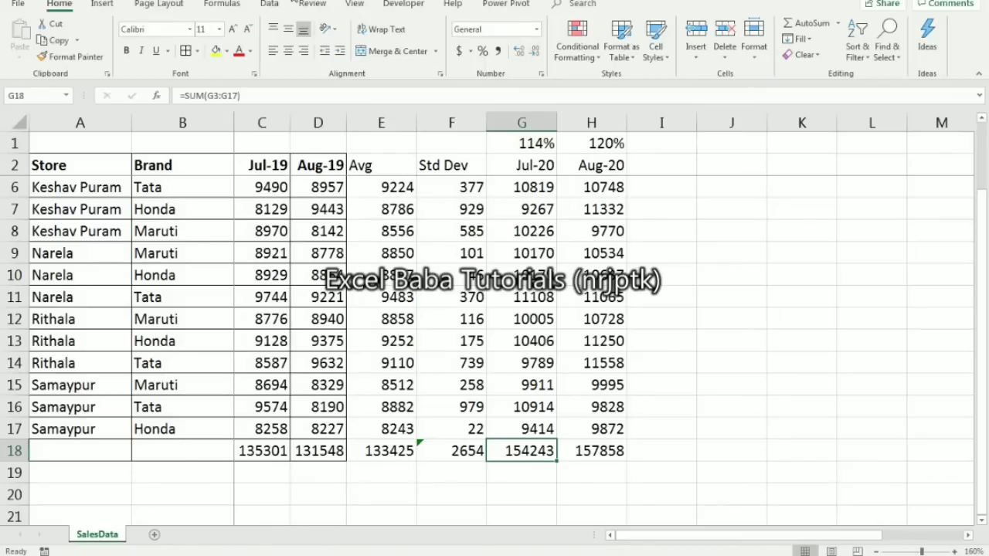
click(269, 5)
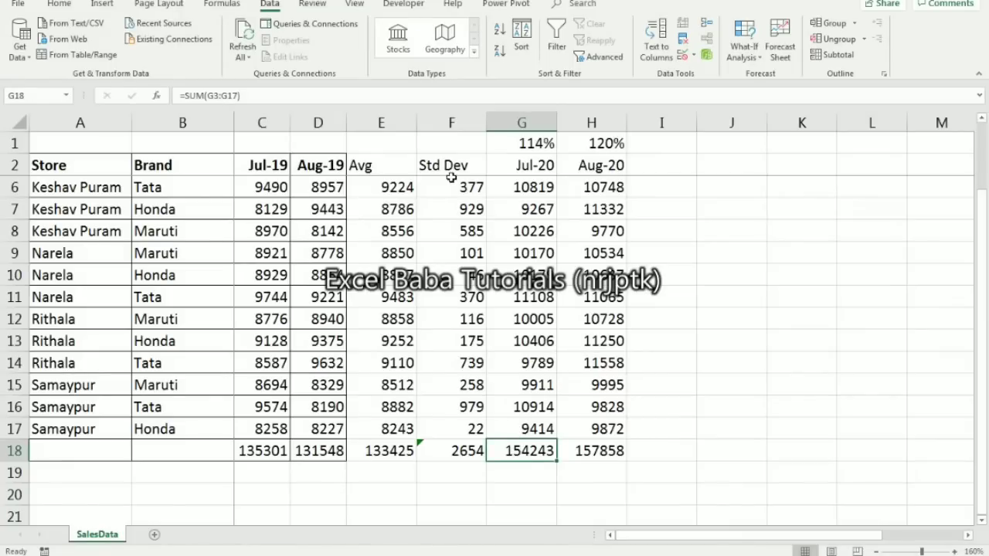
click(743, 52)
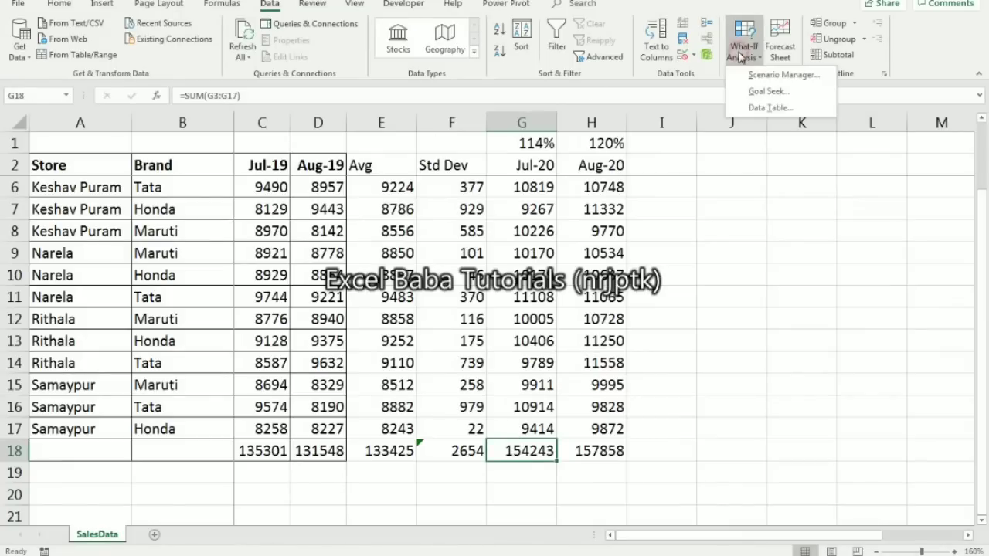
click(767, 91)
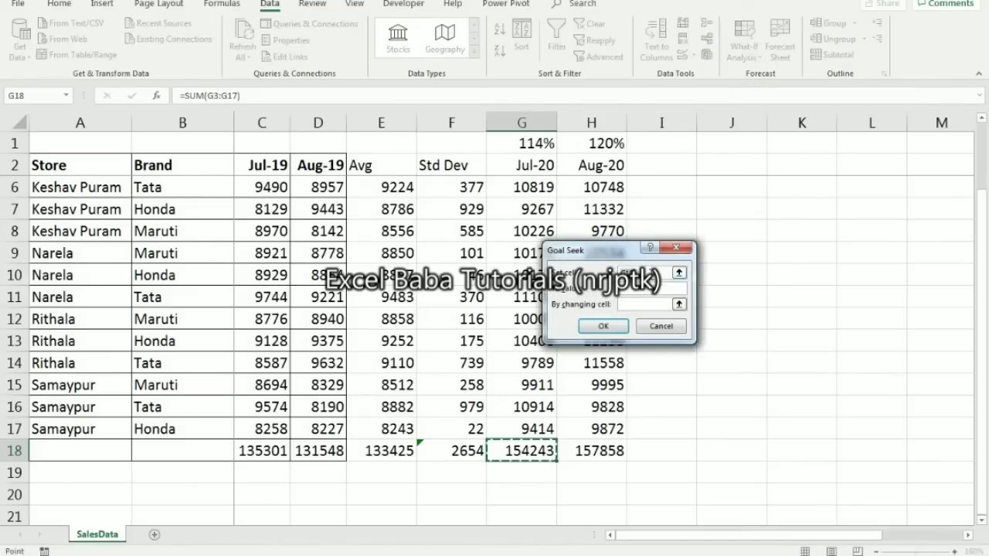
click(643, 289)
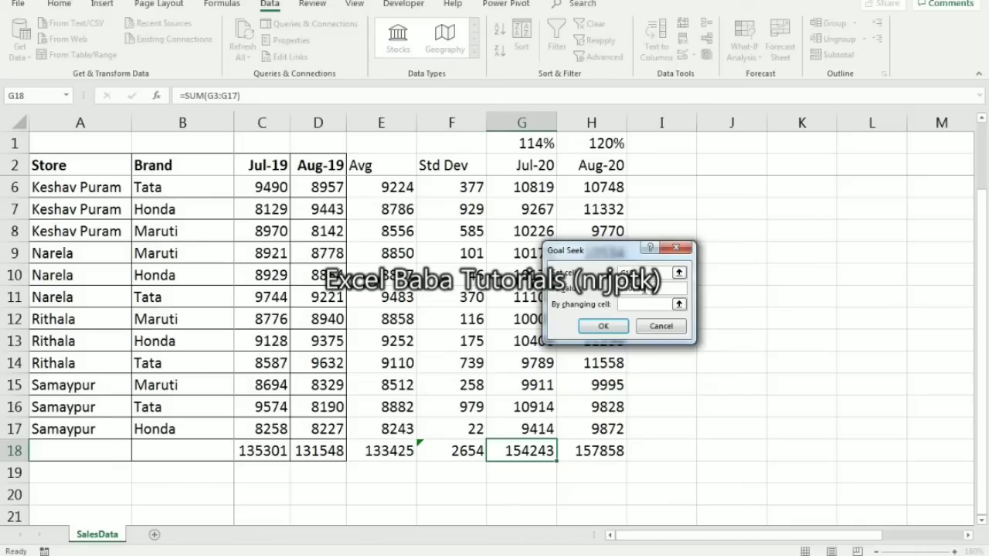
click(678, 303)
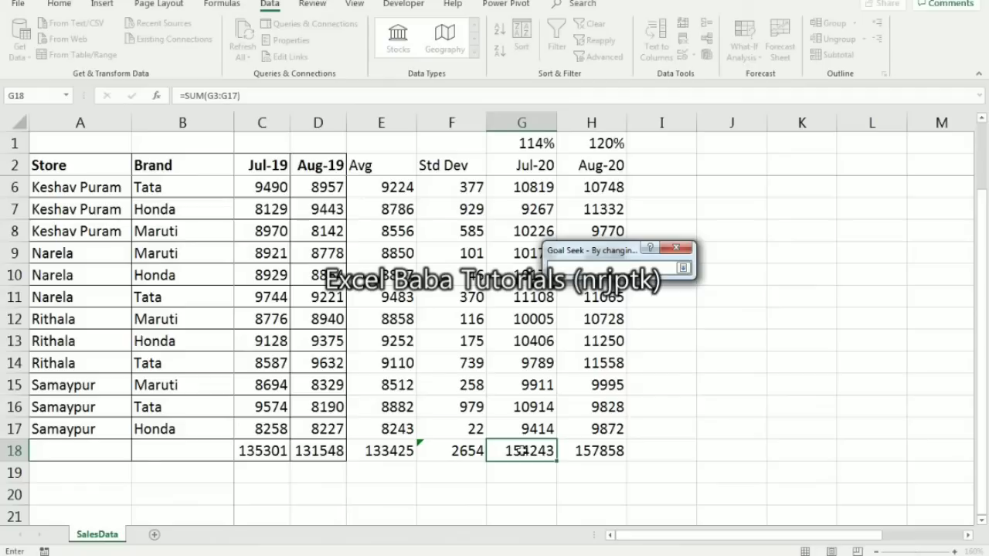
click(529, 144)
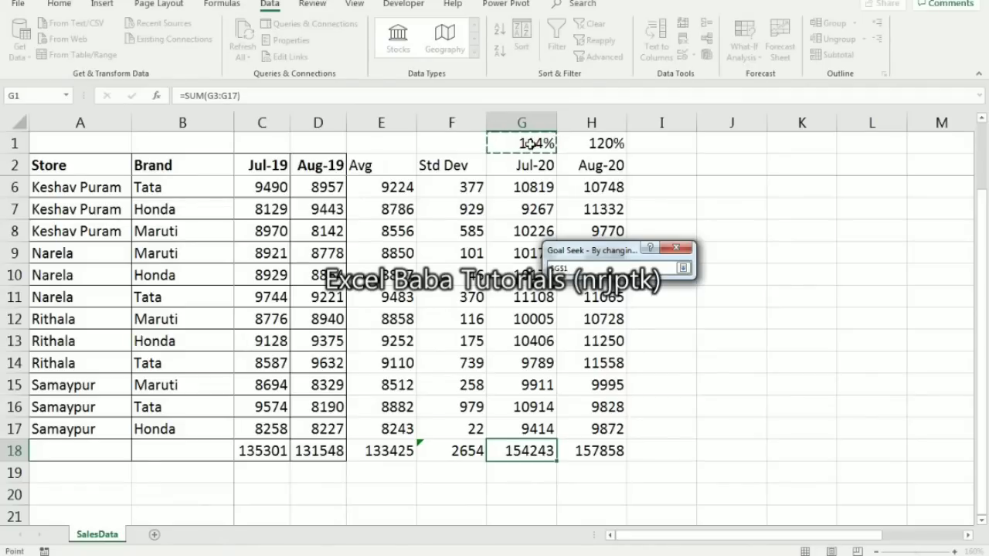
click(682, 266)
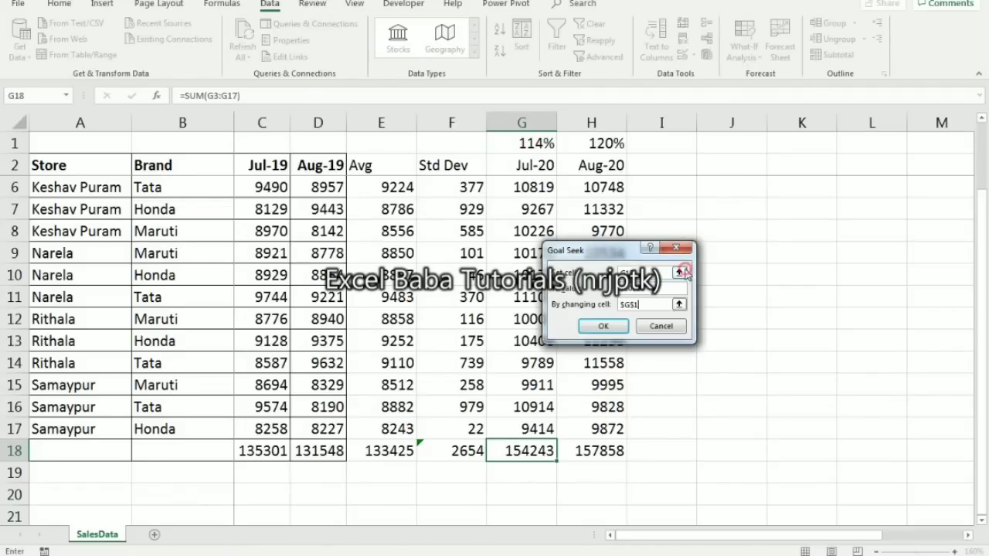
click(602, 327)
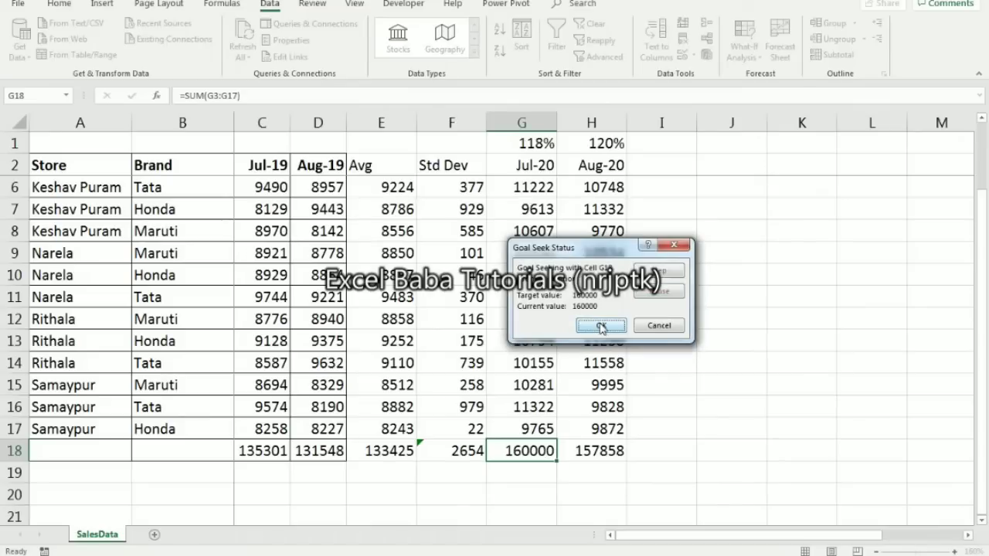
click(601, 326)
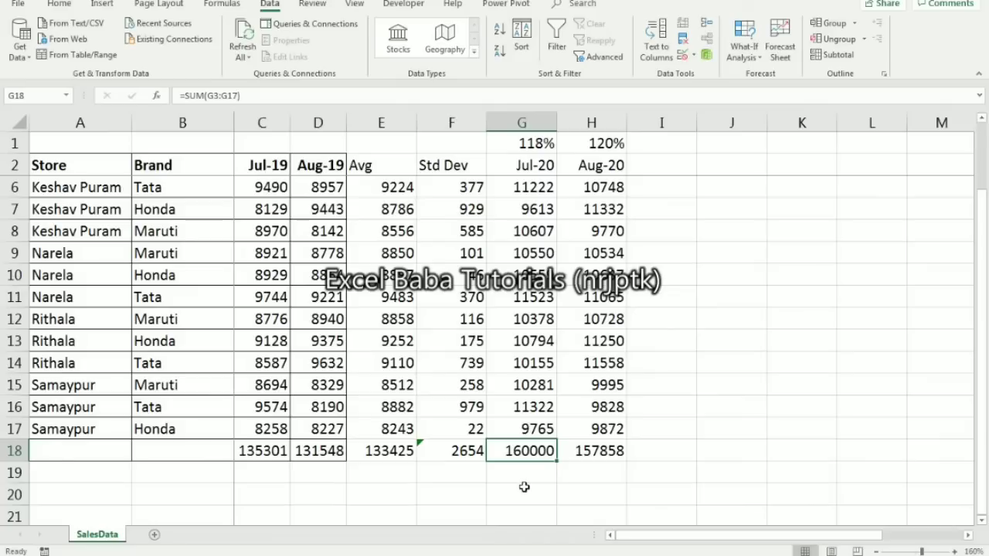
Step: Add a Total column in I2 and sum the Jul-20 and Aug-20 projections in I3 with =SUM(G3:H3)
click(529, 144)
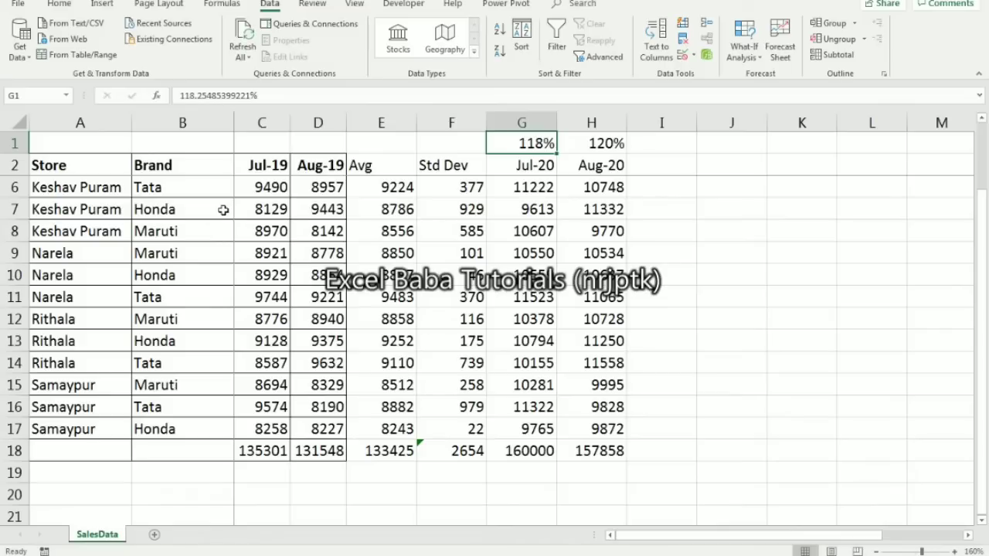
click(643, 167)
text(Total)
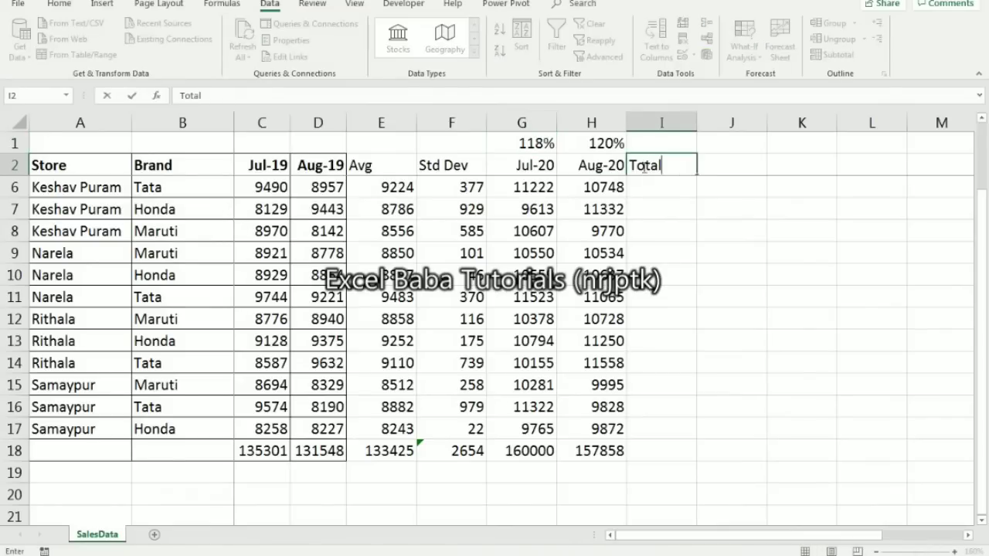
key(Return)
text(=)
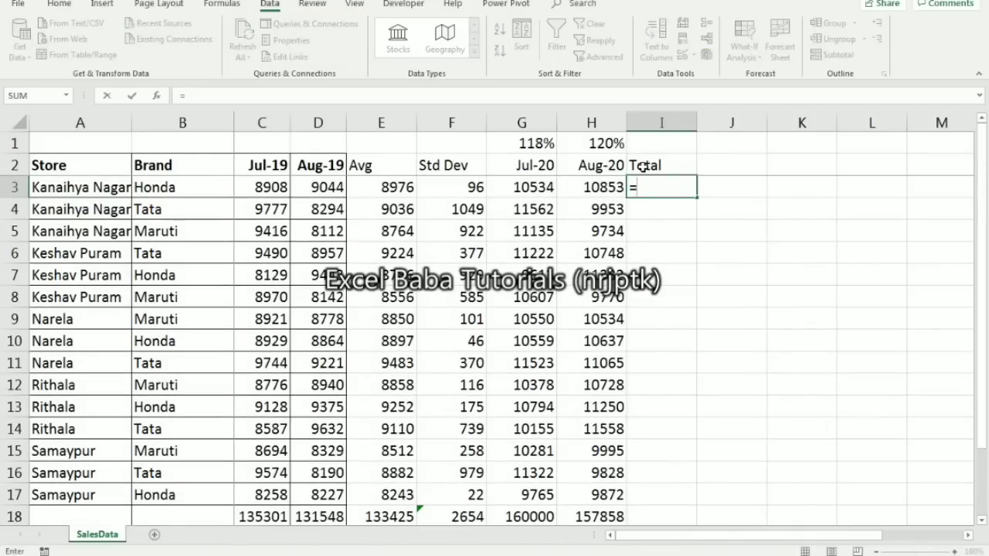
text(sum)
key(Tab)
key(Left)
key(shift+Left)
text())
key(Return)
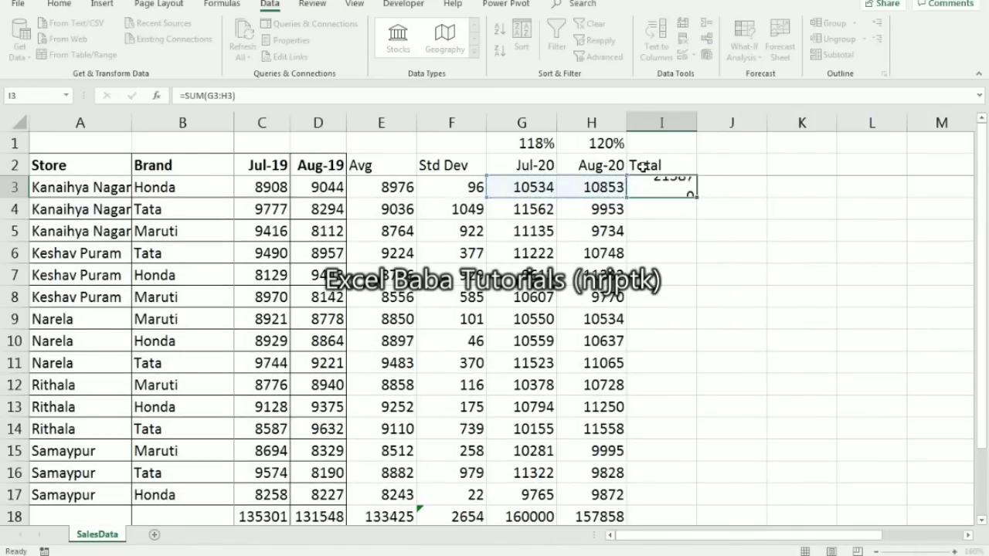
Step: Copy the row total formula from I3 down the Total column to I17
key(Up)
key(ctrl+c)
key(Left)
key(ctrl+Down)
key(Right)
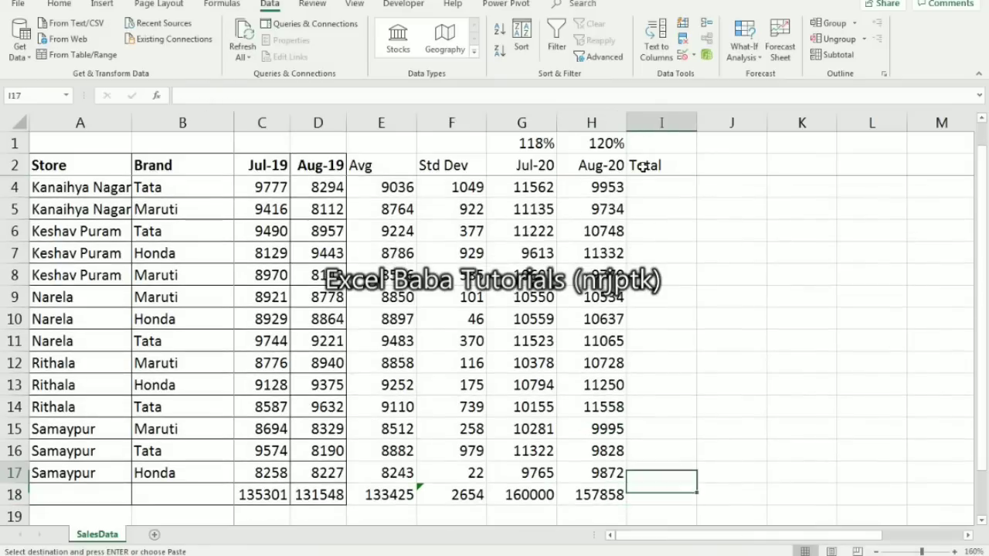
key(ctrl+shift+Up)
key(Return)
Step: Sum the Total column in I18 with AutoSum
key(Down)
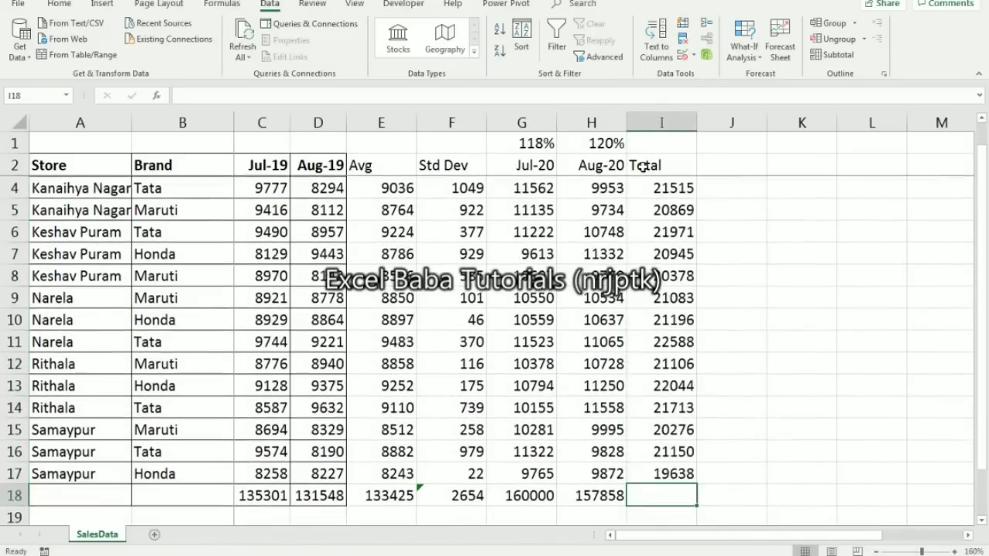
key(alt+equal)
key(Return)
Step: Replace the grand total in I18 with the row formula copied from I17, giving =SUM(G18:H18)
key(Up)
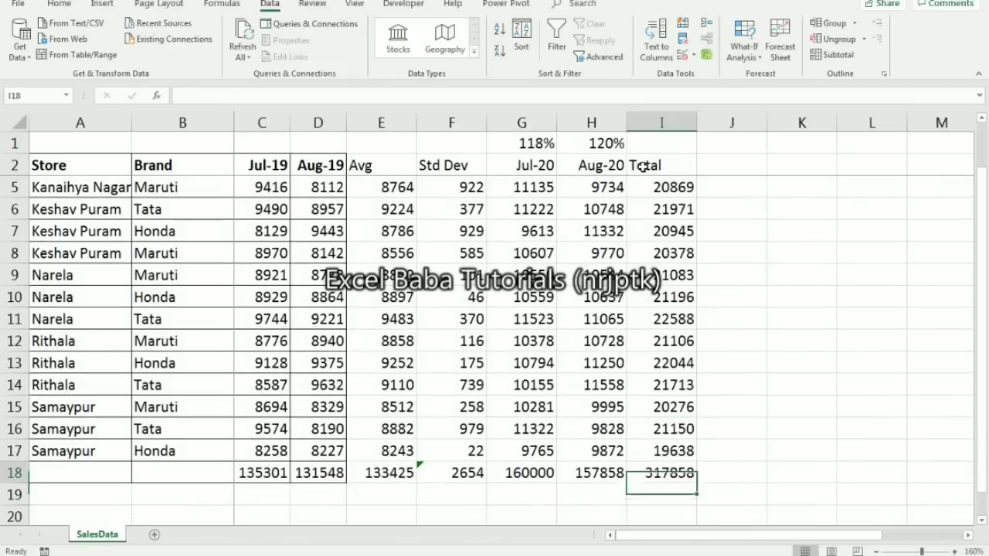
key(Up)
key(ctrl+c)
key(Down)
key(ctrl+v)
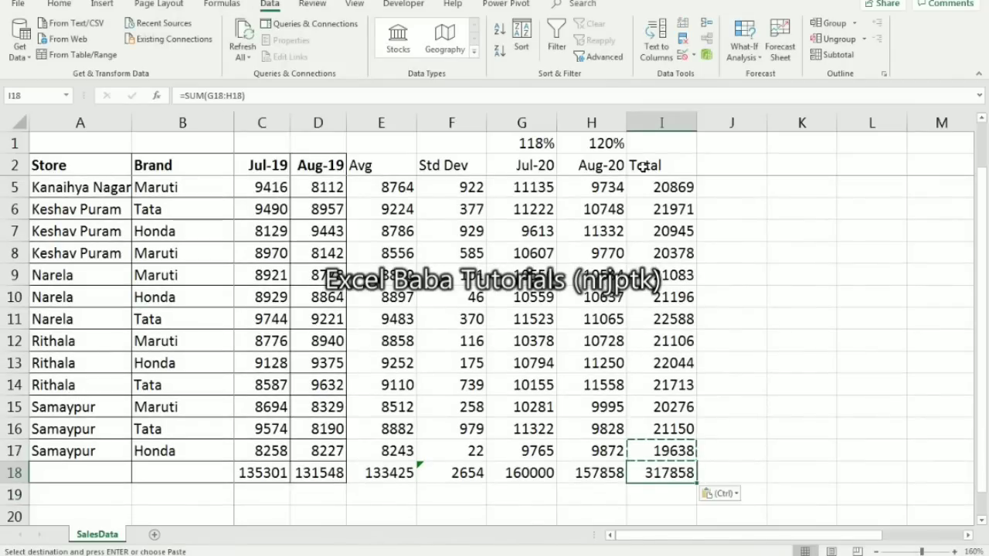
key(Left)
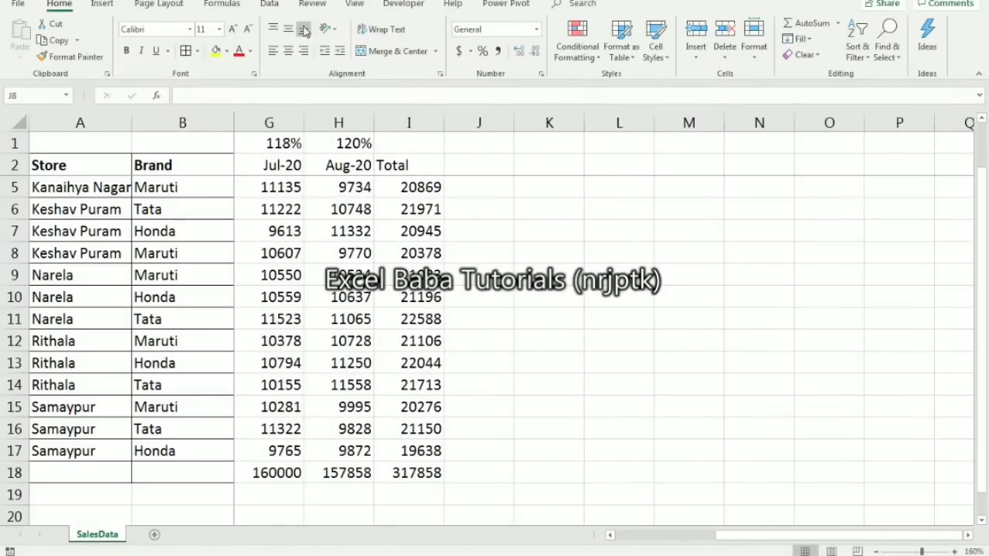
Step: Look at the row and column input cell options of the Data Table what-if tool, and close it without applying
click(267, 5)
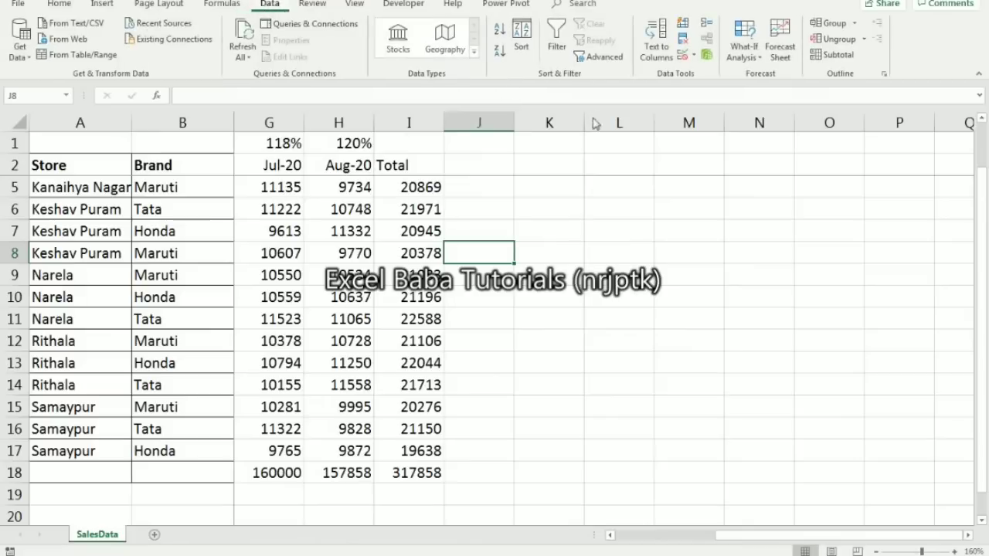
click(747, 57)
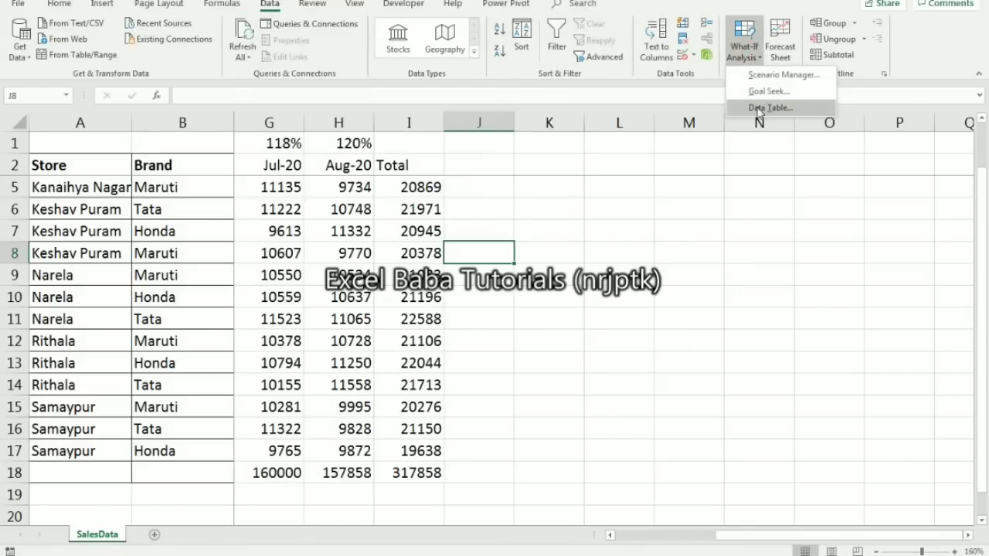
click(759, 112)
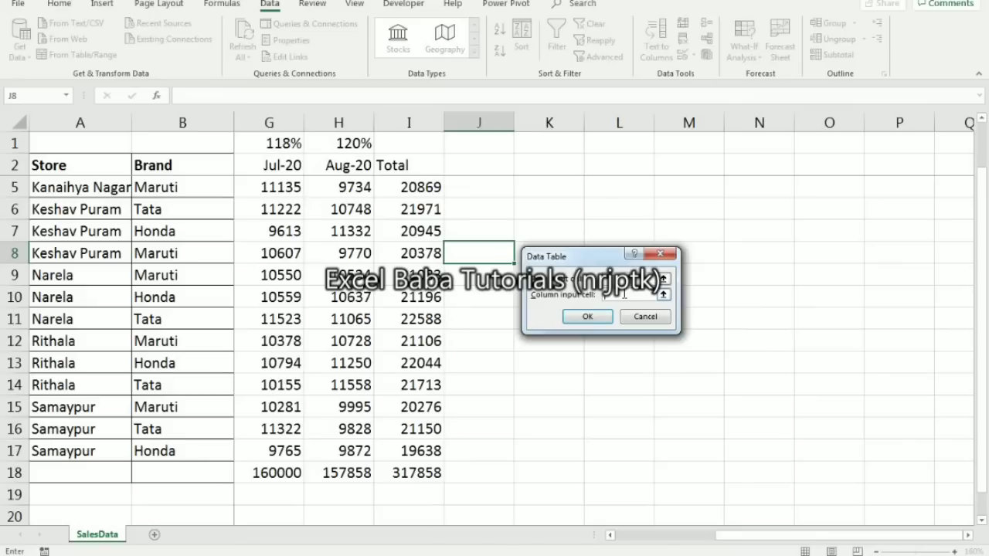
click(641, 318)
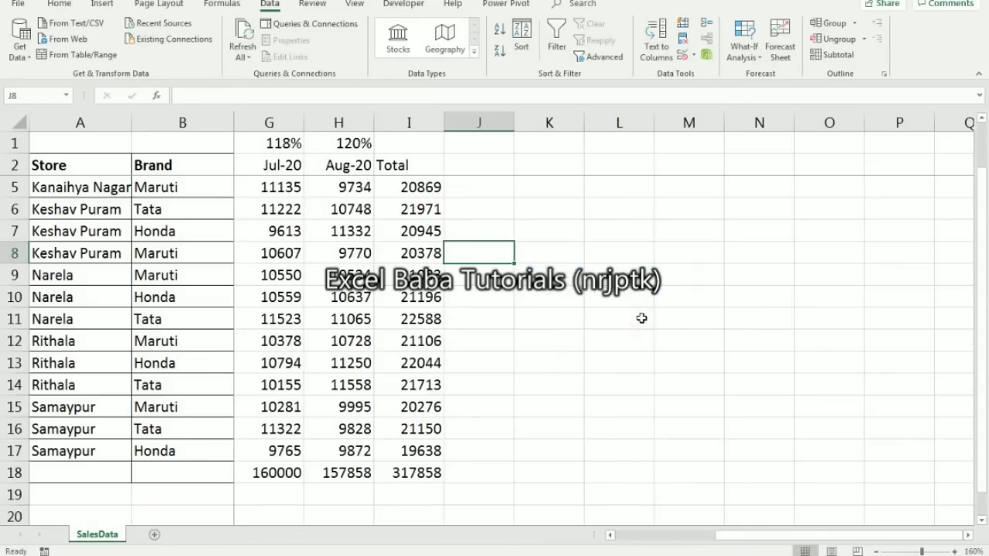
Step: Enter the trial growth rates 110%, 120%, 140%, 135% and 109% in K11:K15
click(561, 316)
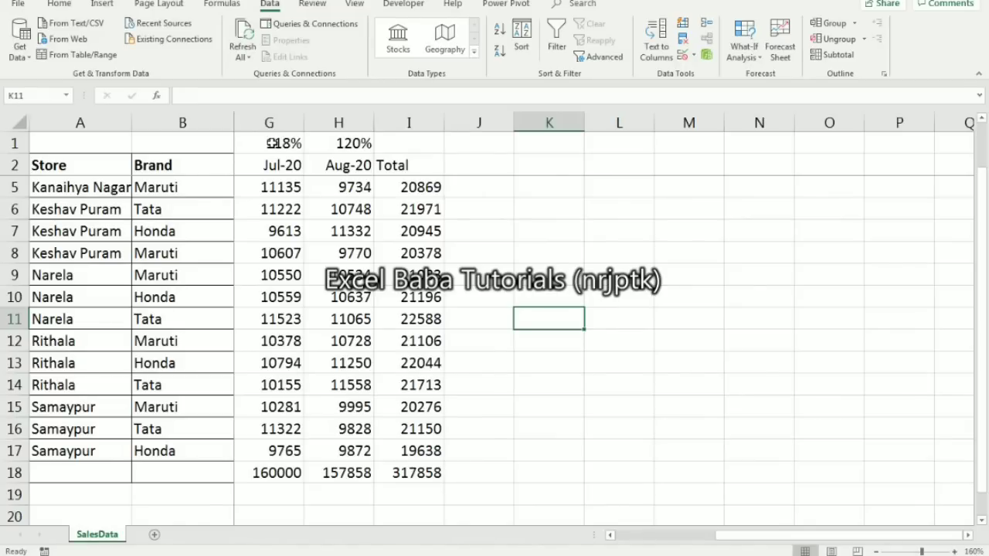
text(110%)
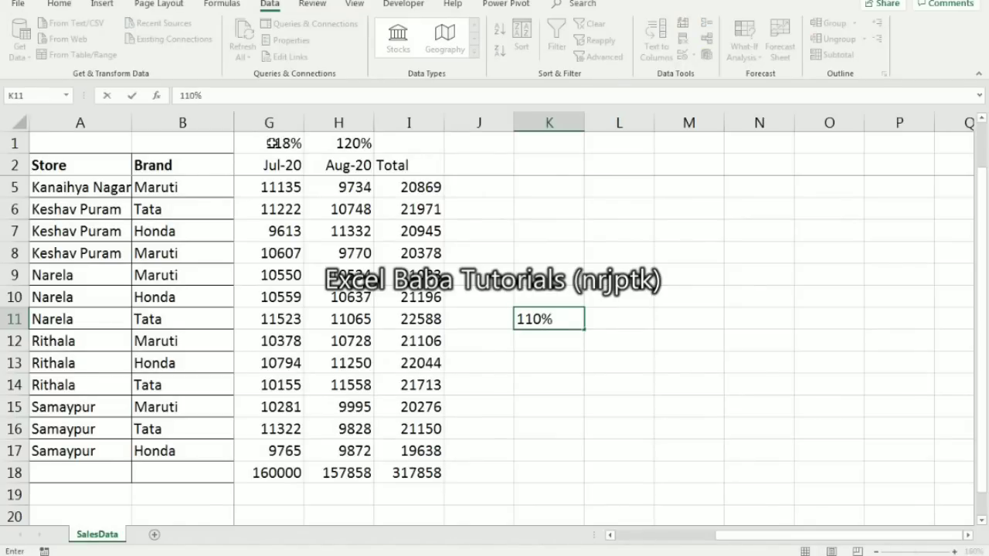
key(Return)
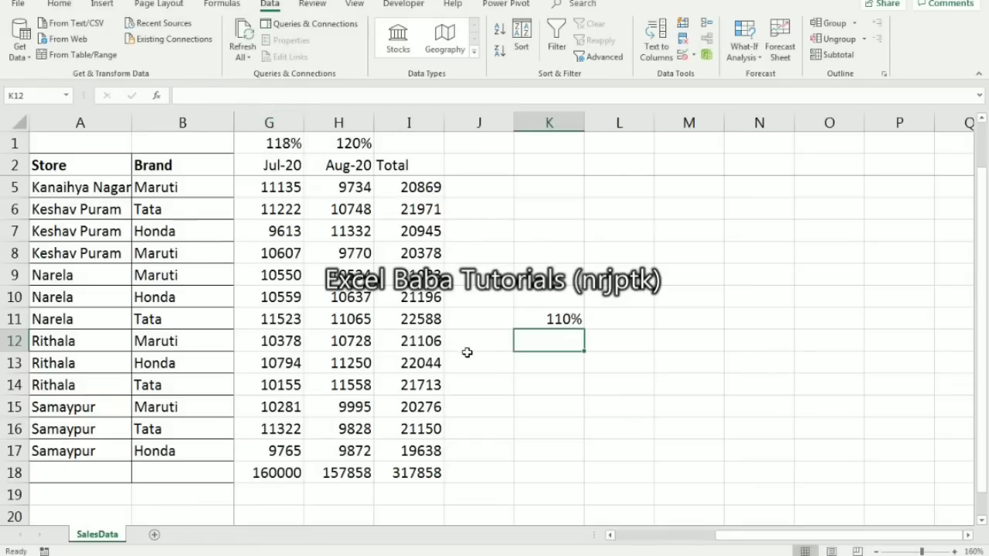
text(120%)
key(Return)
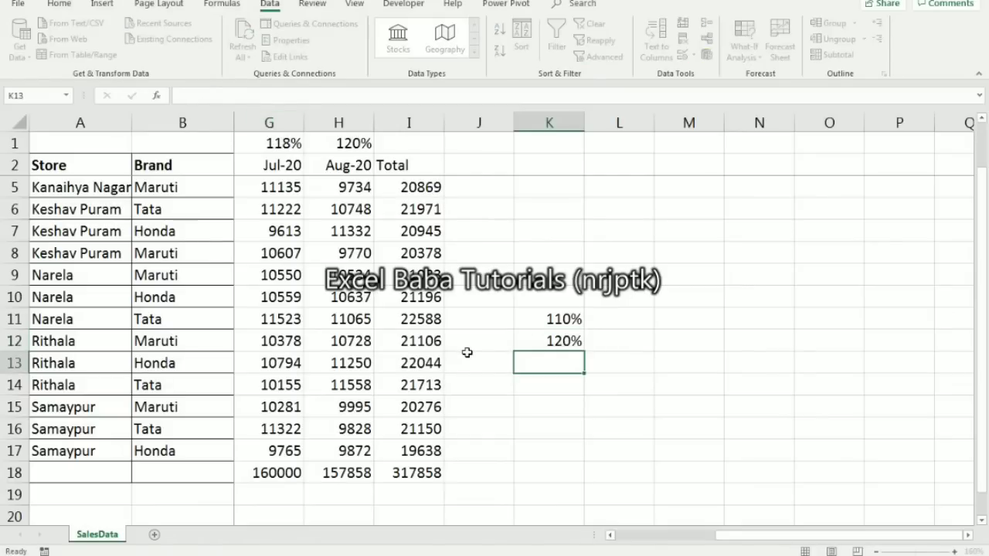
text(149)
key(BackSpace)
text(0%)
key(Return)
text(1)
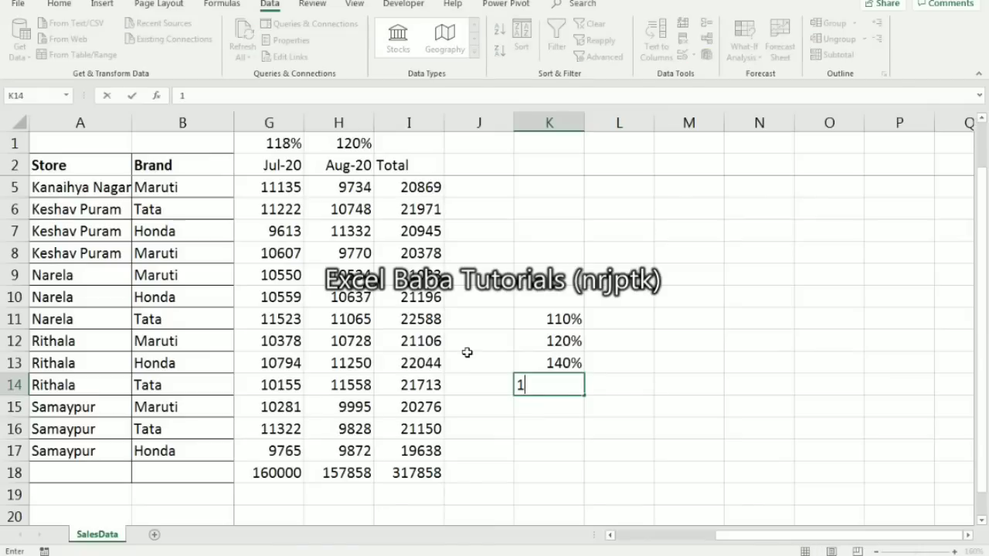
text(35%)
key(Return)
text(11)
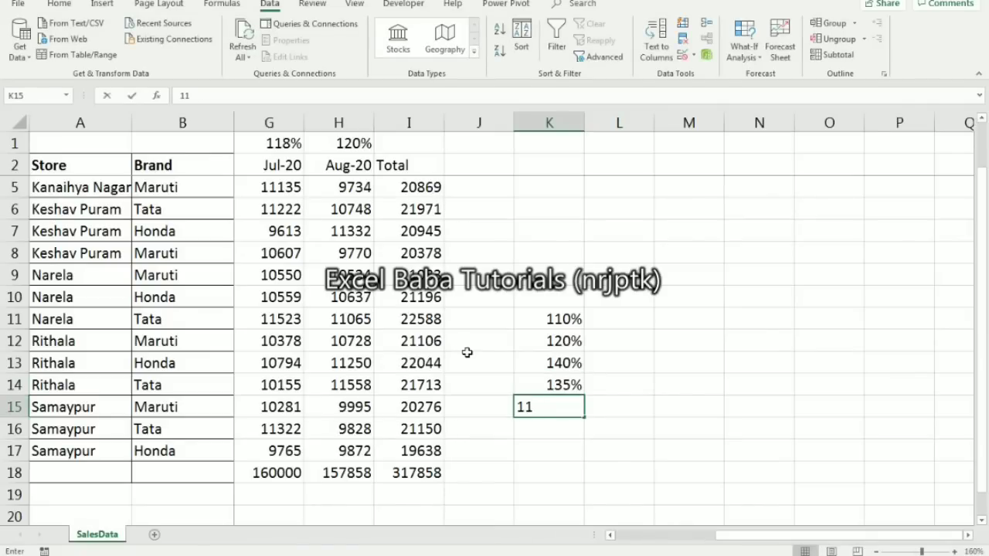
key(BackSpace)
text(09%)
key(Return)
Step: Link L10, one row above the trial rates and one column over, to the Jul-20 total with =G18
key(Up)
key(Up)
key(Up)
key(Up)
key(Up)
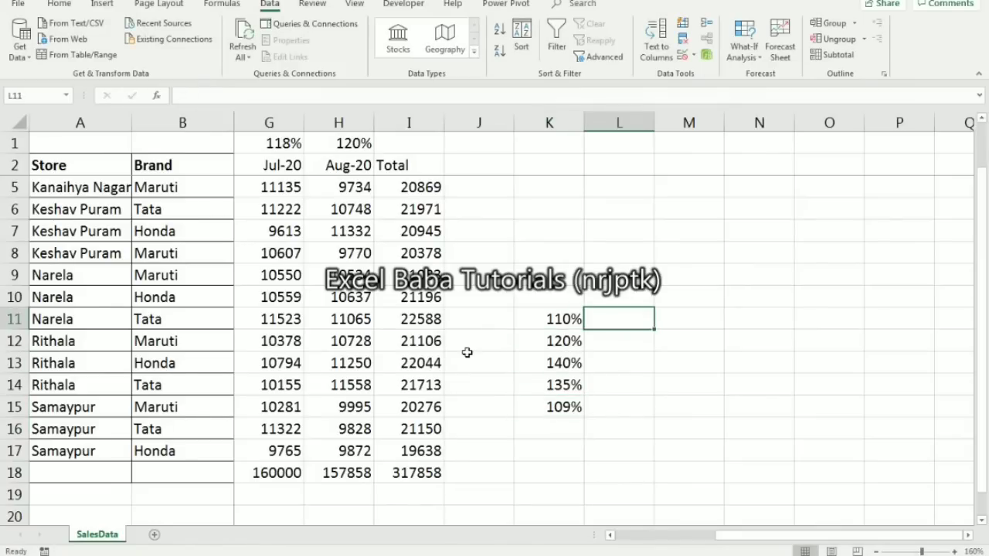
key(Up)
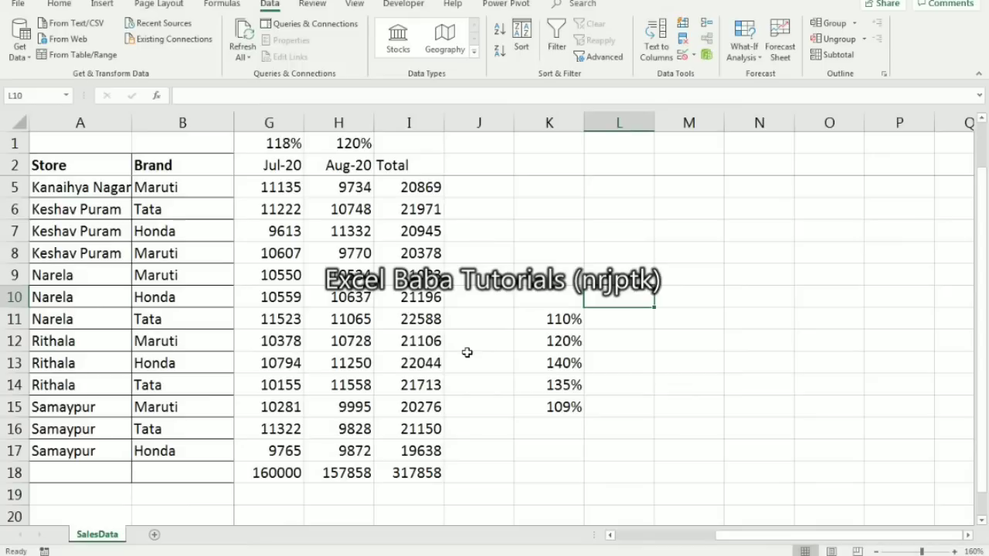
text(=)
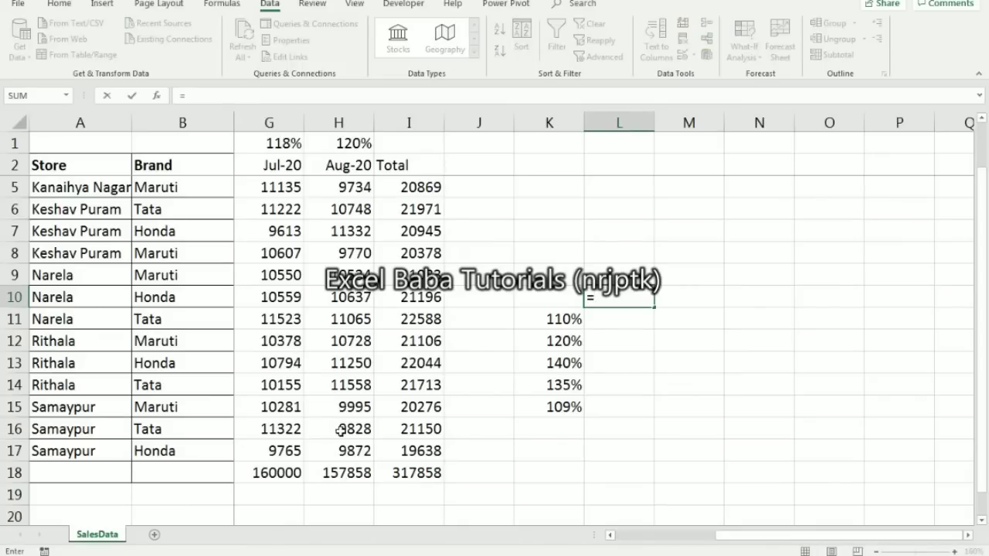
click(270, 474)
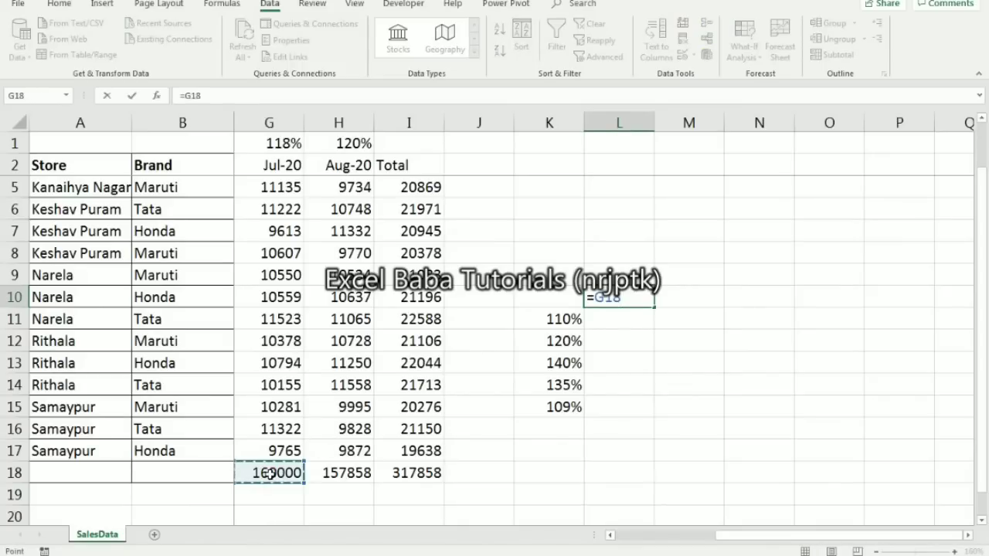
key(Return)
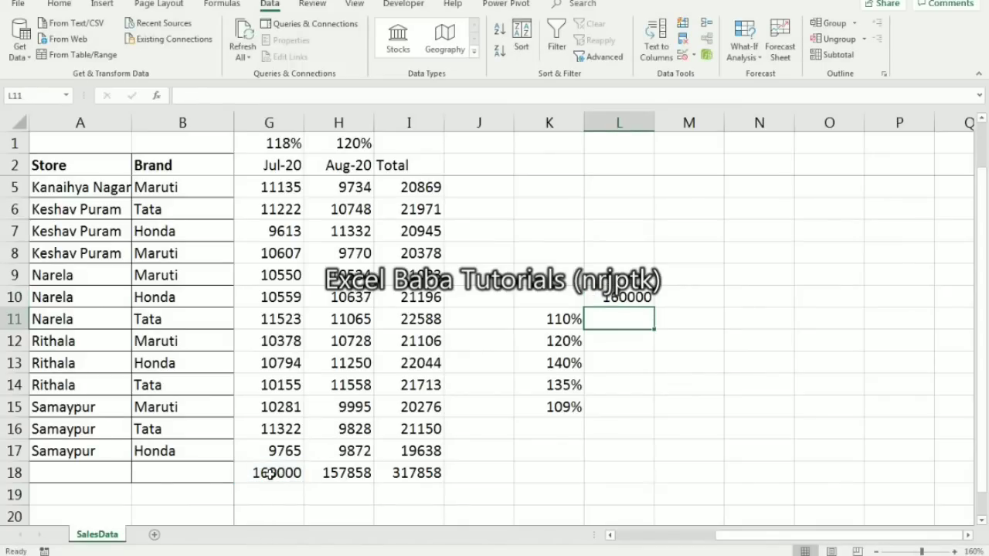
Step: Create a one-variable Data Table over K10:L15 with G1 as the column input cell, and check the formula in L11
key(Up)
key(Left)
key(shift+Down)
key(shift+Down)
key(shift+Down)
key(shift+Down)
key(shift+Down)
key(shift+Right)
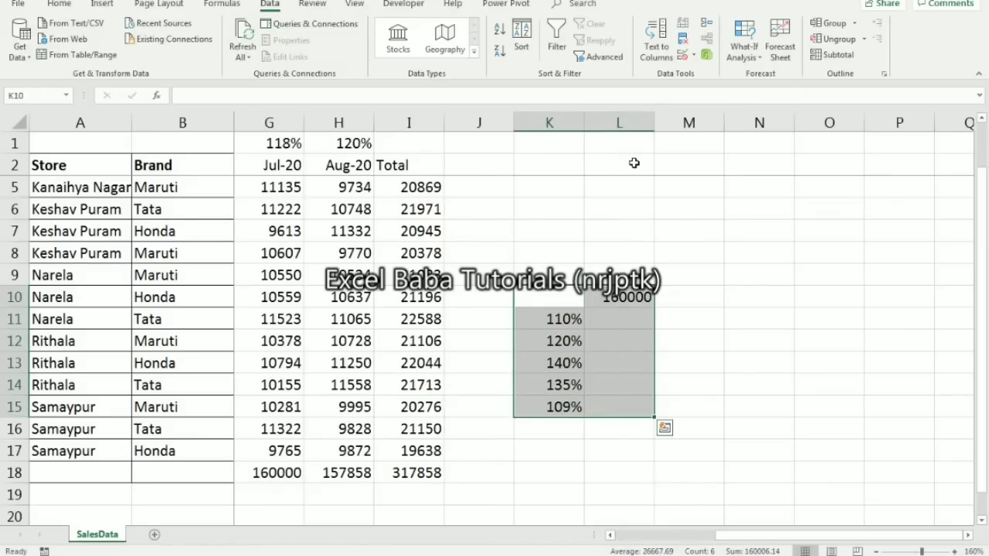
click(741, 50)
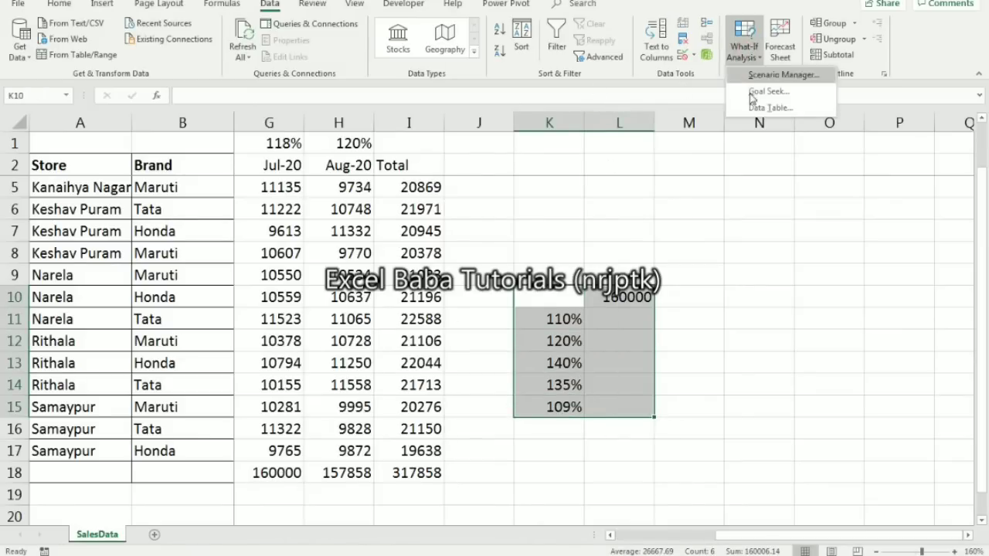
click(753, 104)
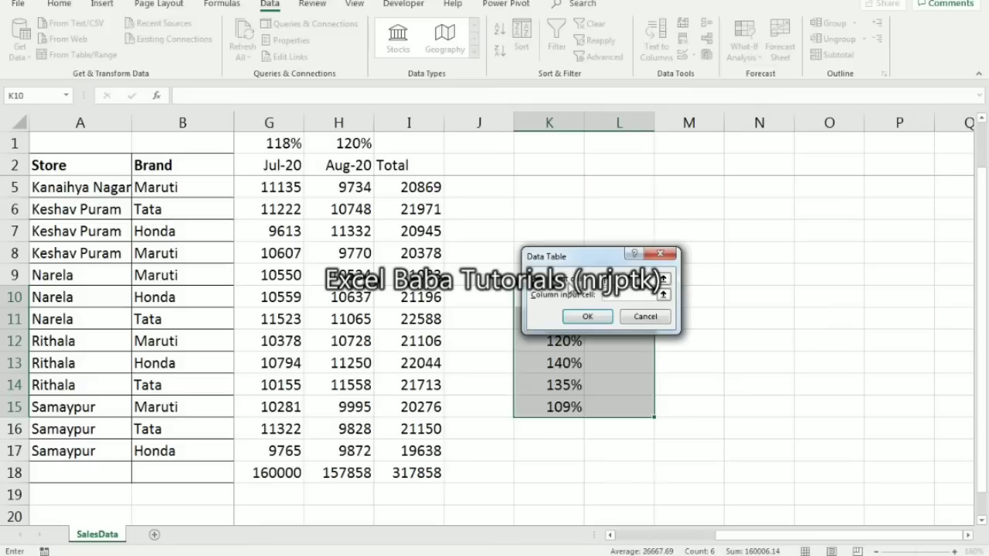
drag(570, 259, 685, 217)
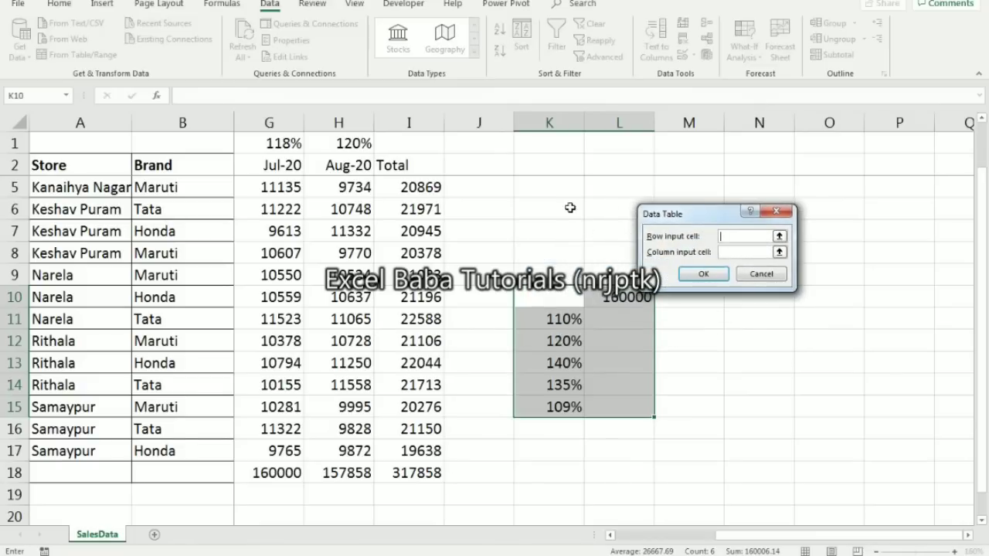
click(779, 252)
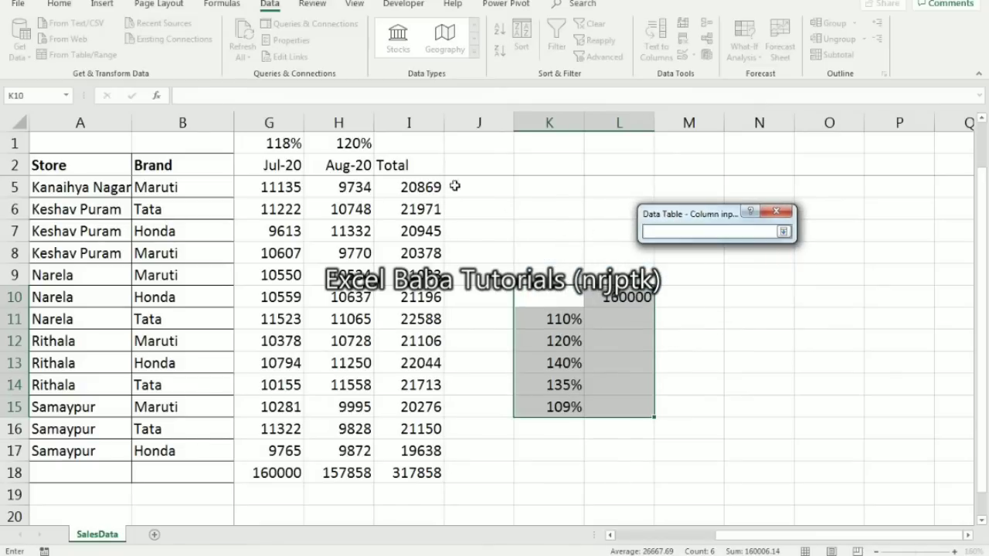
click(272, 149)
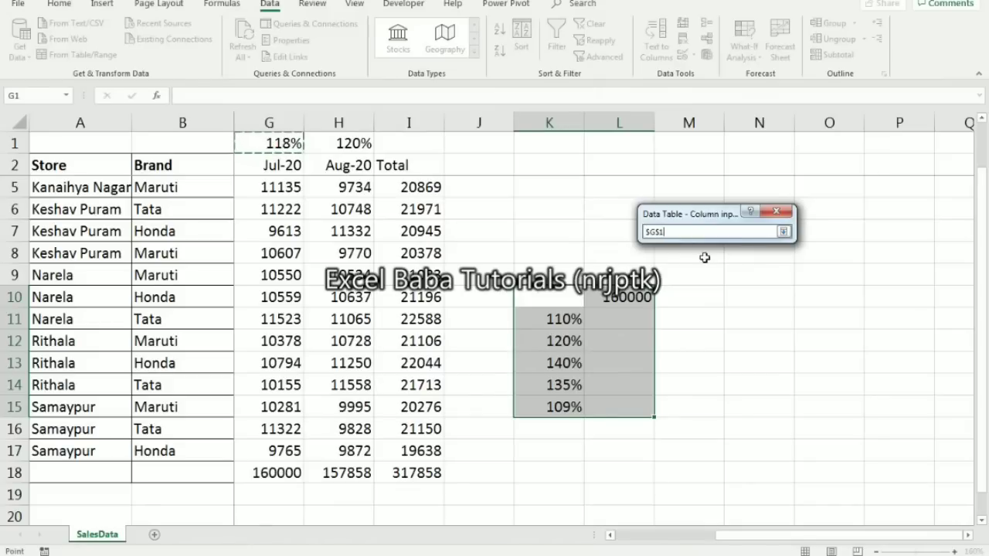
click(782, 232)
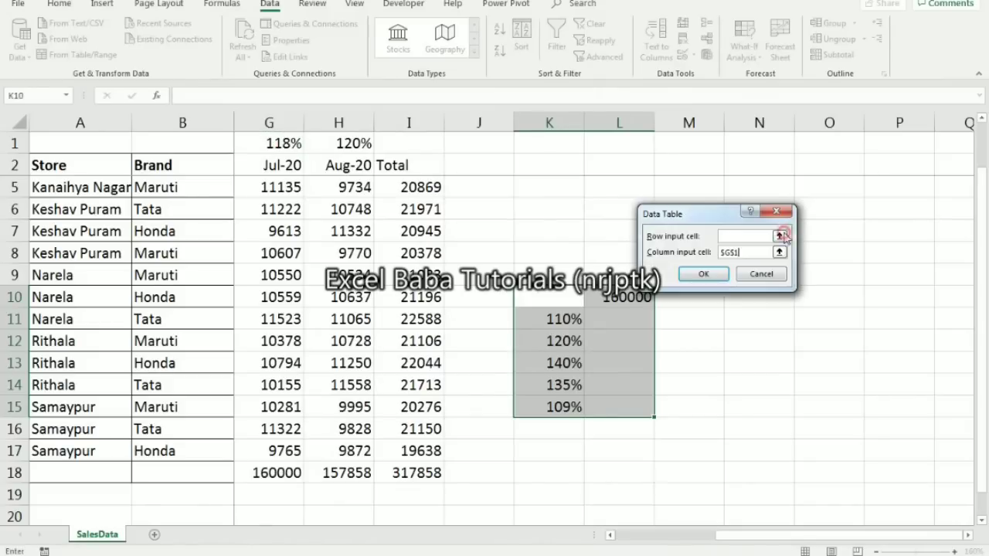
click(701, 277)
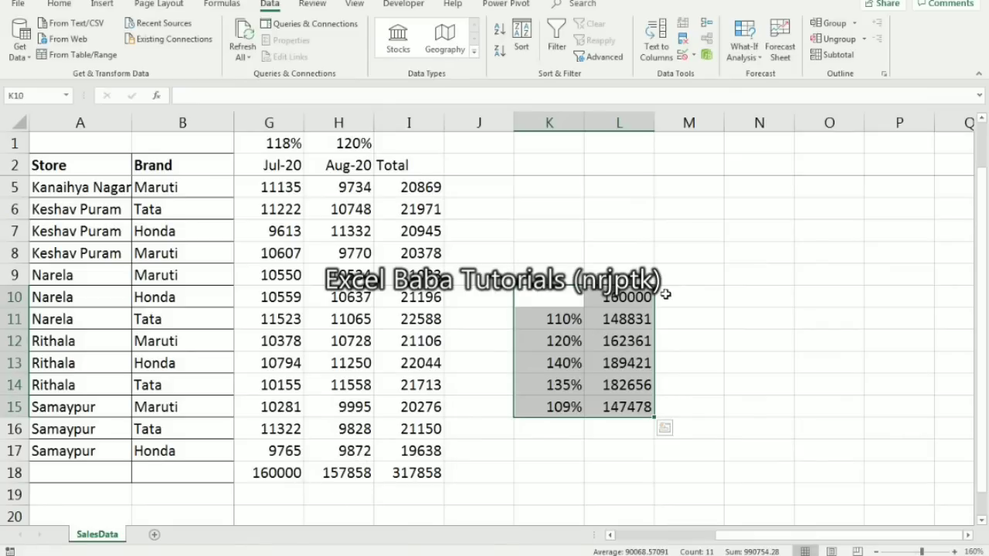
click(622, 319)
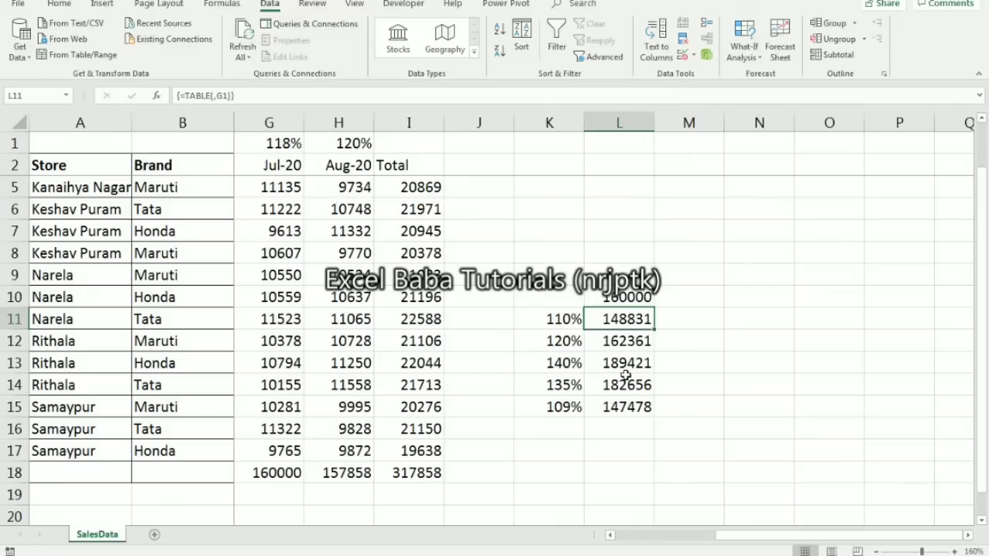
Step: Enter the trial growth rates 120%, 102%, 140% and 1110% across L6:O6
click(608, 213)
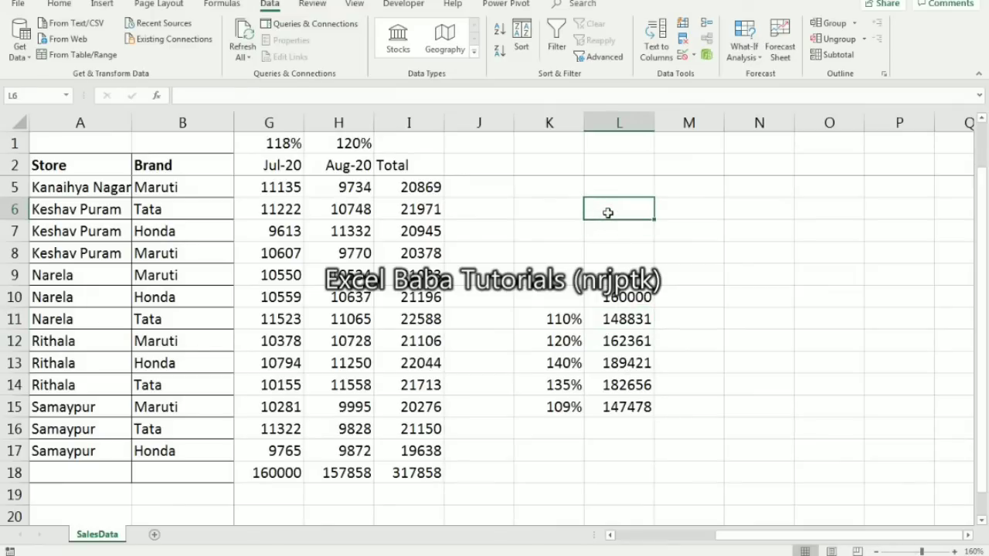
text(120%)
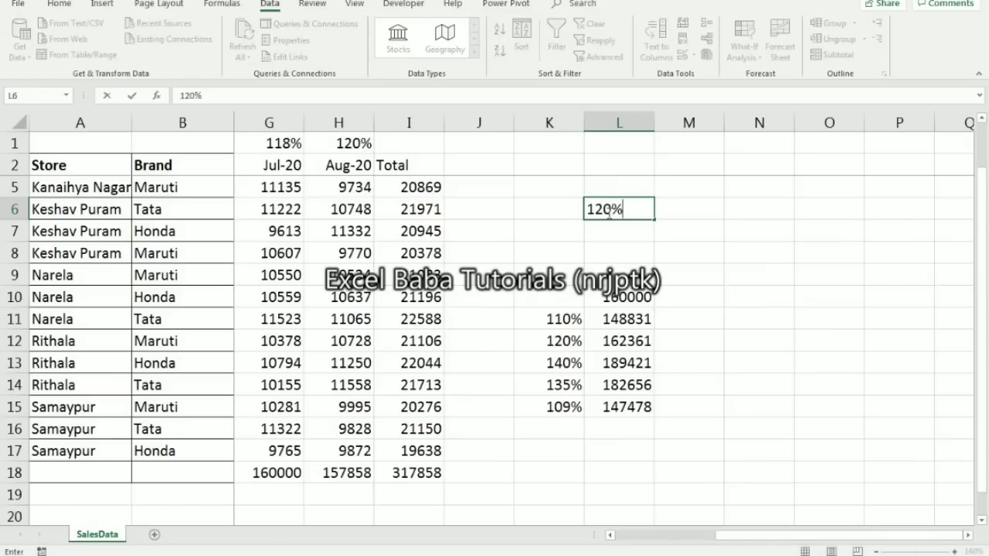
key(Tab)
text(102%)
key(Tab)
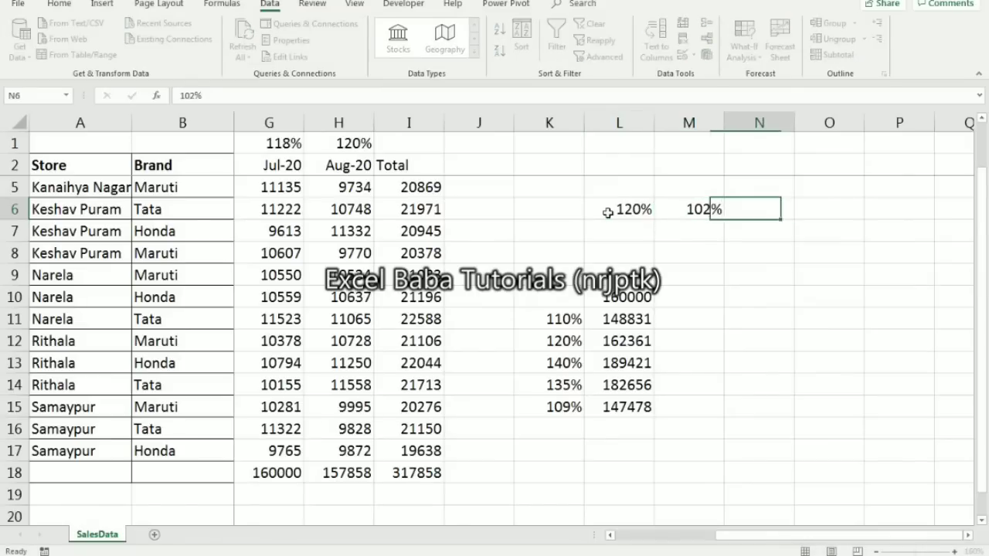
text(140%)
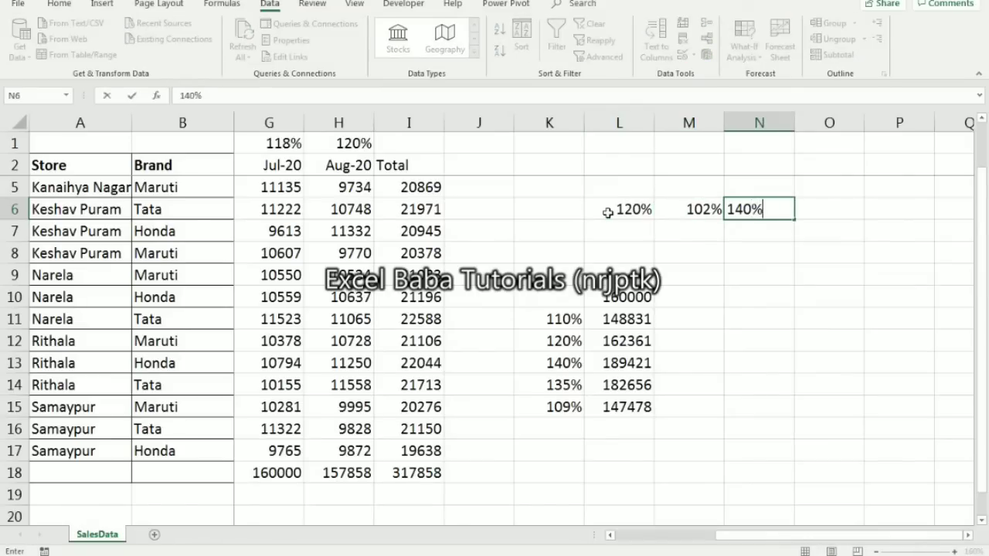
key(Tab)
text(1110)
key(Page_Down)
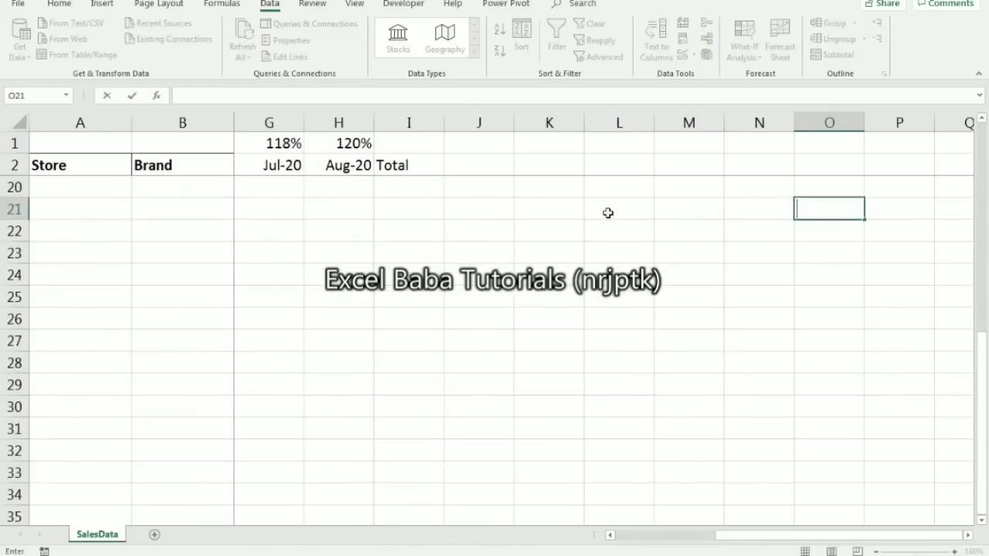
Step: Correct the last trial growth rate in O6 to 11​1%
key(Escape)
key(ctrl+Up)
key(ctrl+Up)
key(Down)
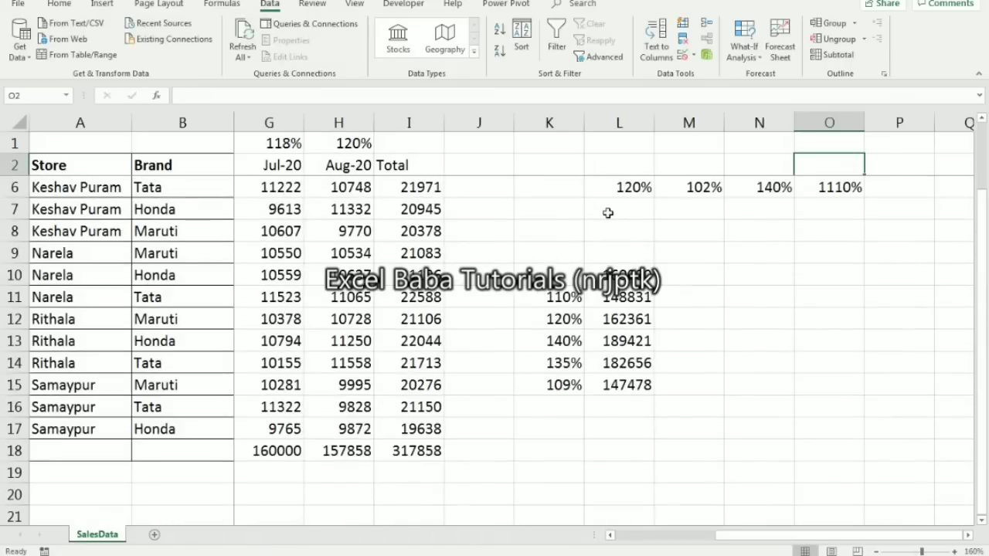
key(ctrl+Down)
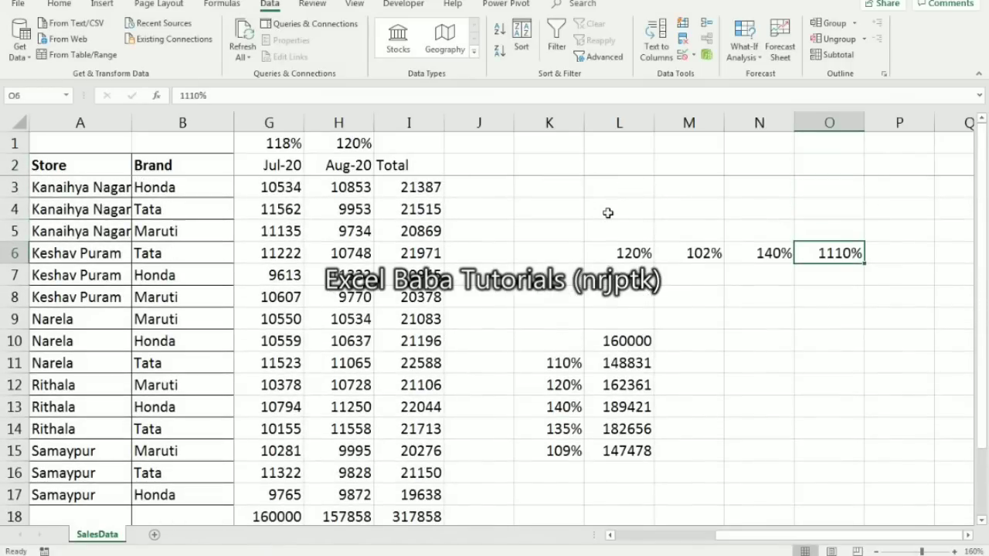
text(11)
key(Return)
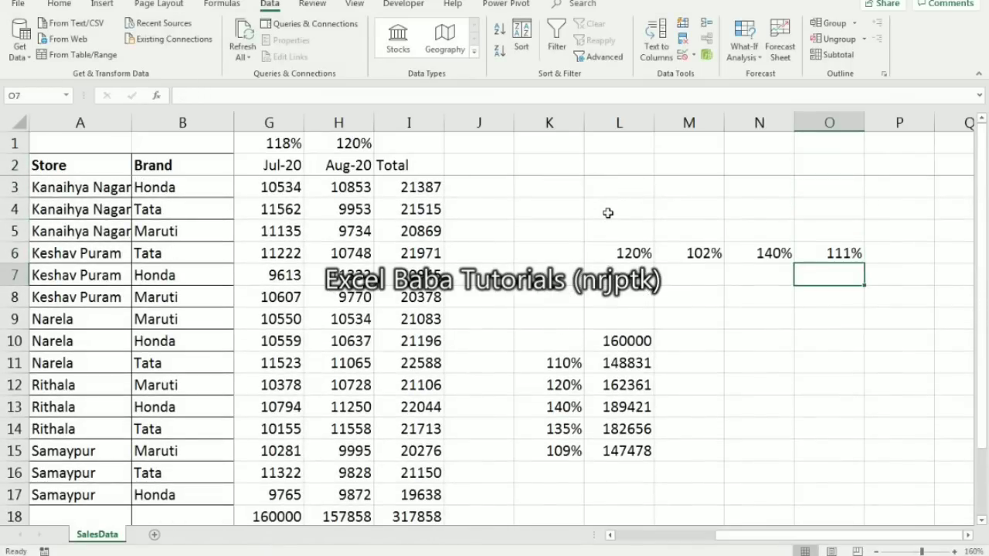
Step: Link K7, one row below the horizontal trial rates and one column before them, to the Jul-20 total with =G18
key(Left)
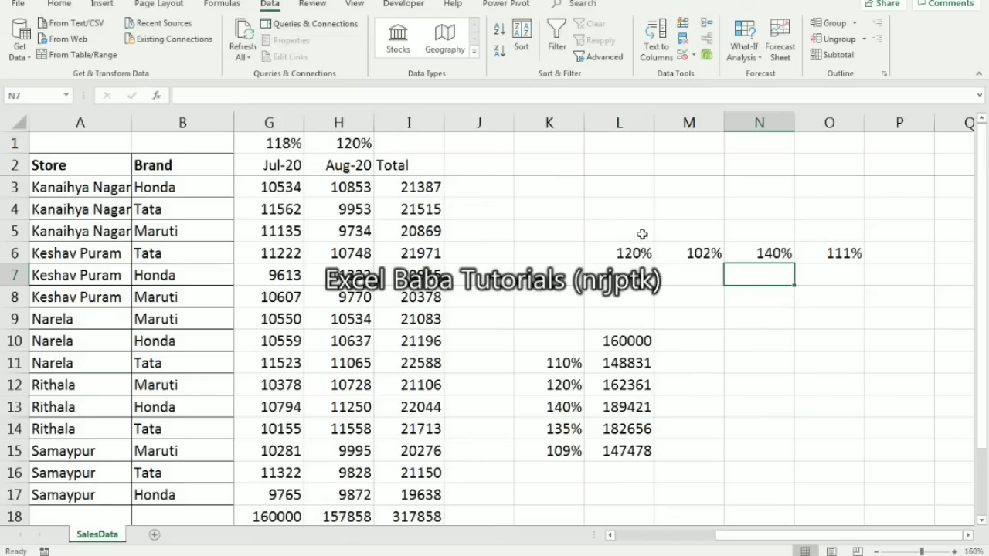
click(633, 256)
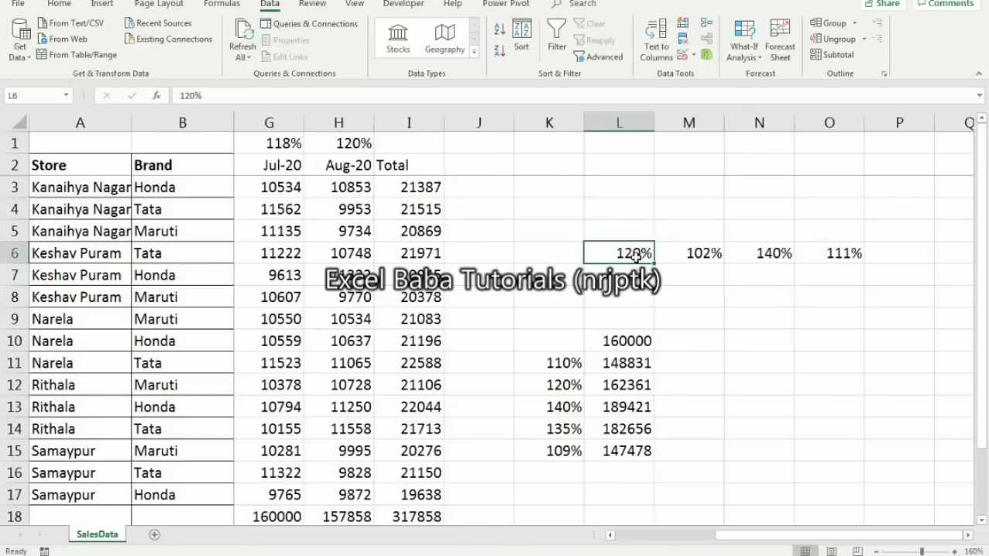
key(Down)
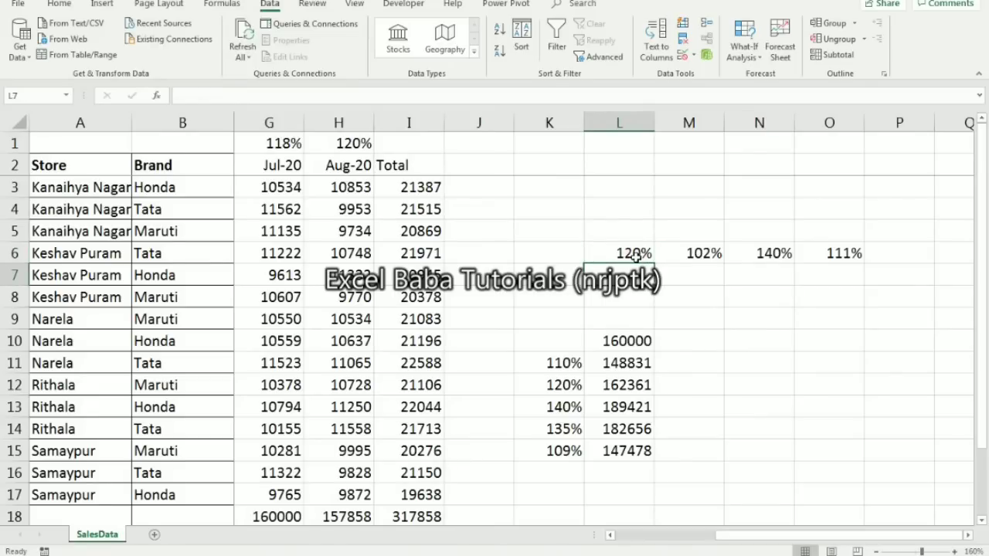
key(Left)
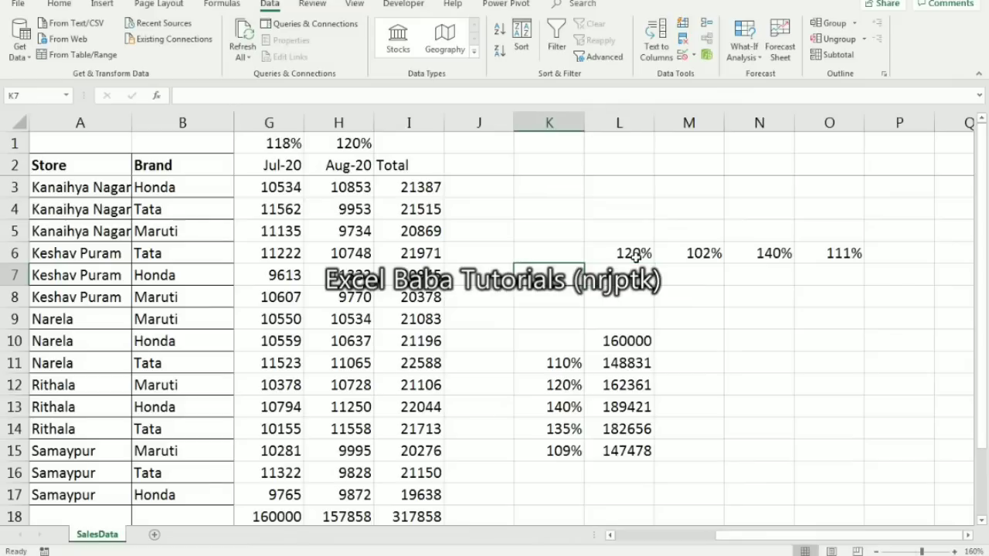
text(=)
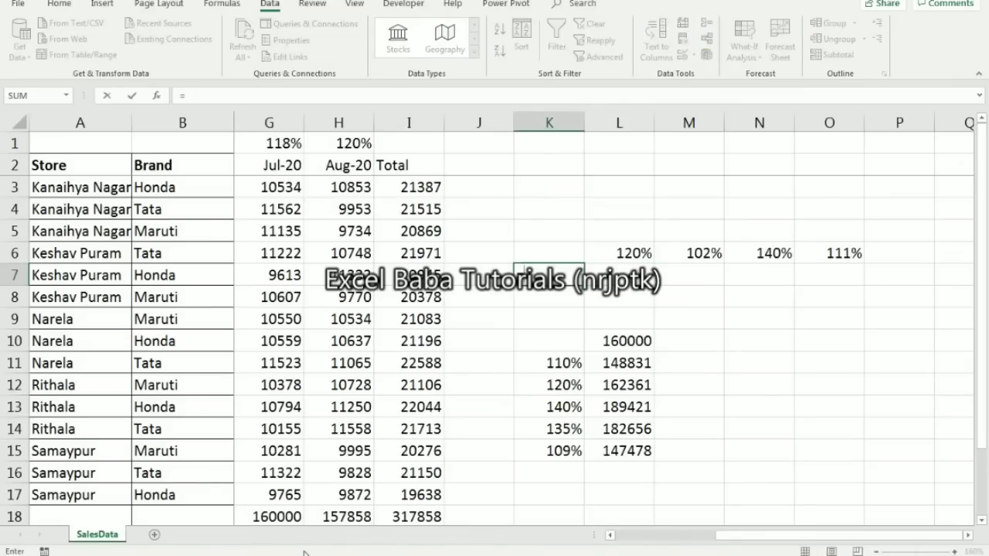
click(276, 516)
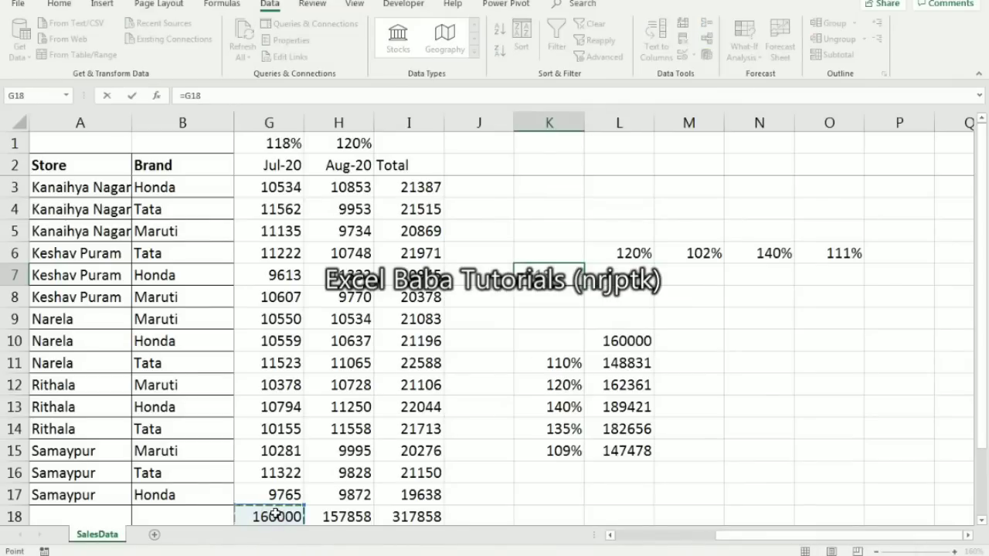
key(Return)
key(Up)
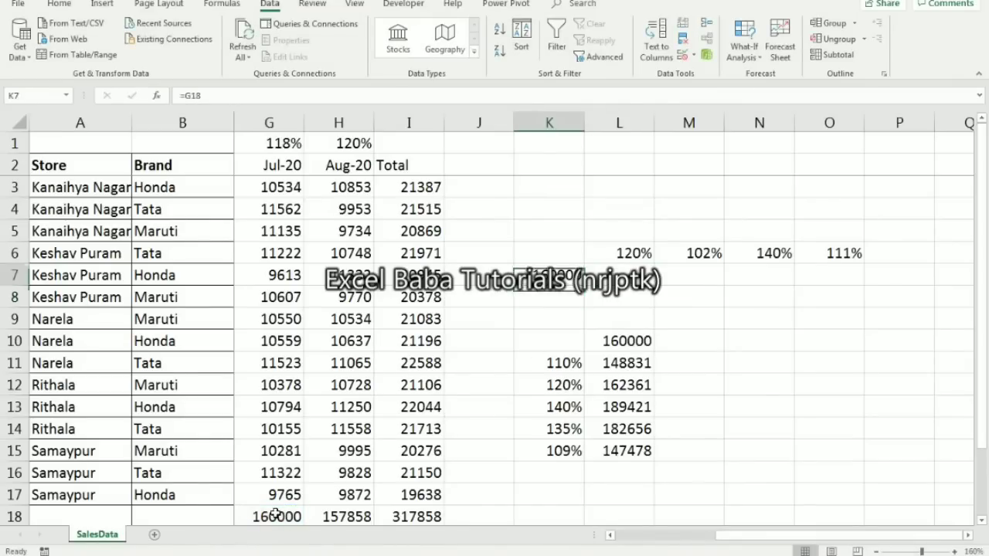
Step: Create a one-variable Data Table over K6:O7 with G1 as the row input cell, and check the formula in L7
key(Up)
key(shift+Down)
key(shift+Right)
key(shift+Right)
key(shift+Right)
key(shift+Right)
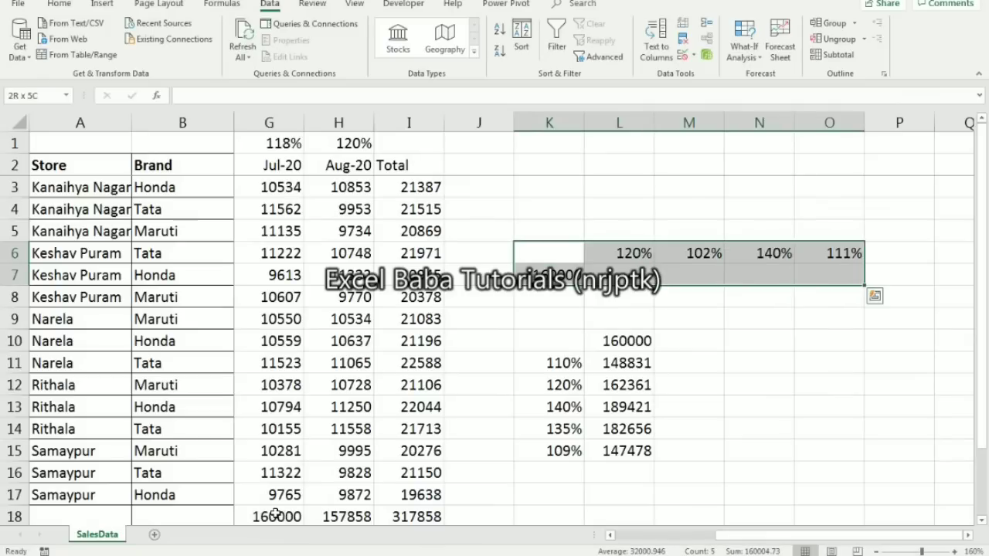
click(744, 51)
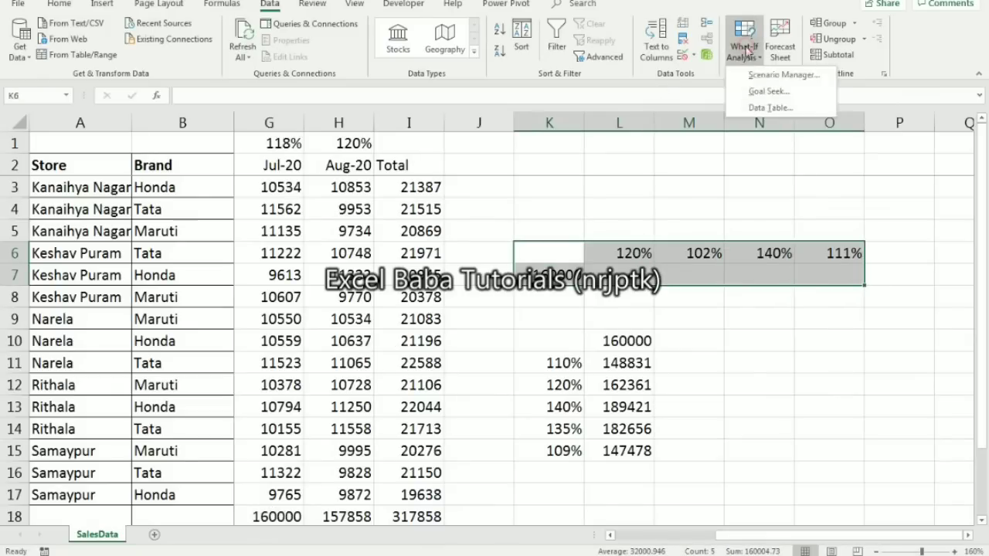
click(748, 107)
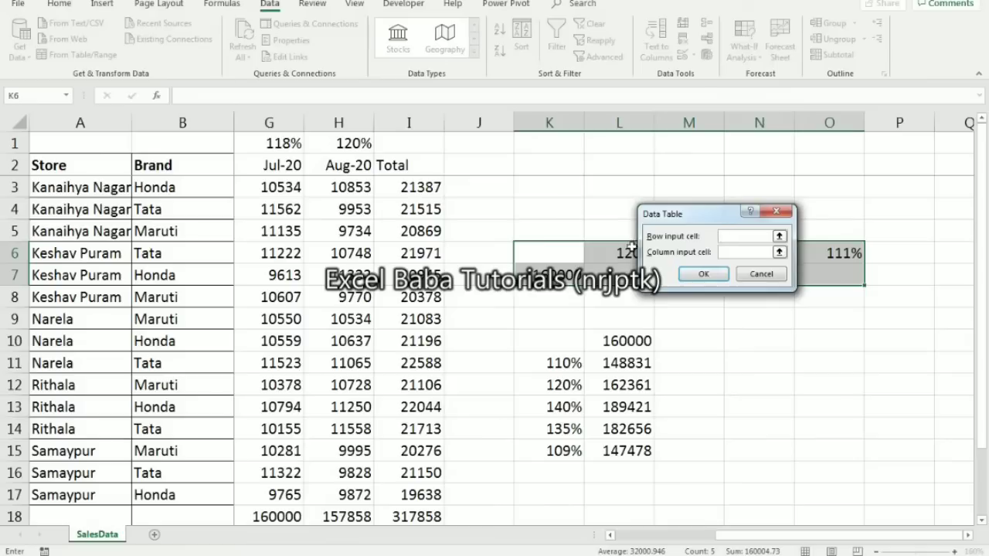
click(779, 237)
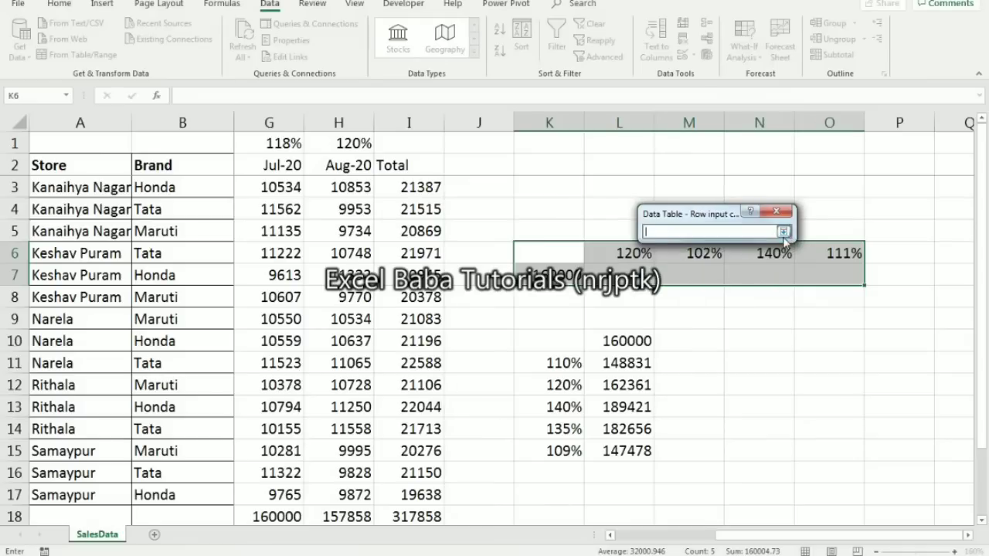
click(288, 147)
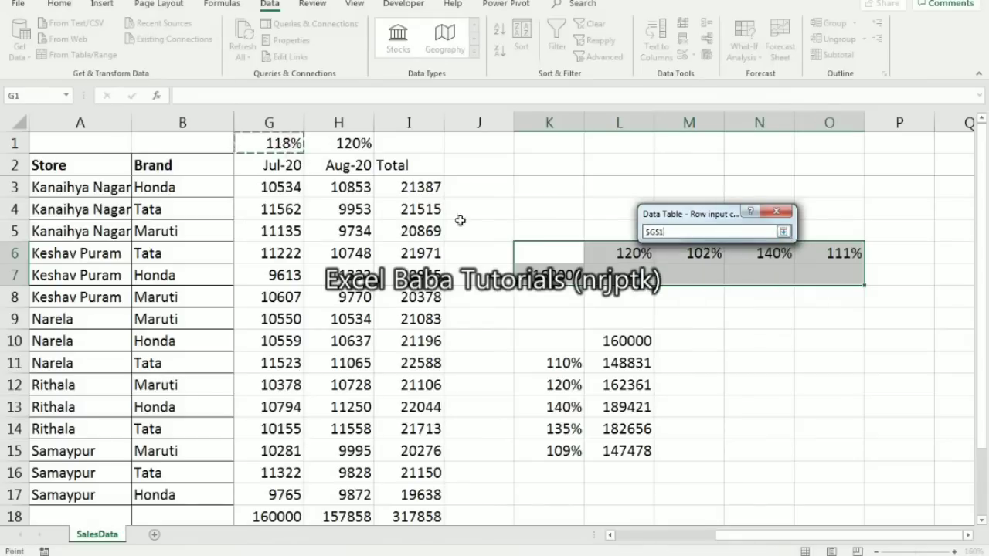
click(784, 231)
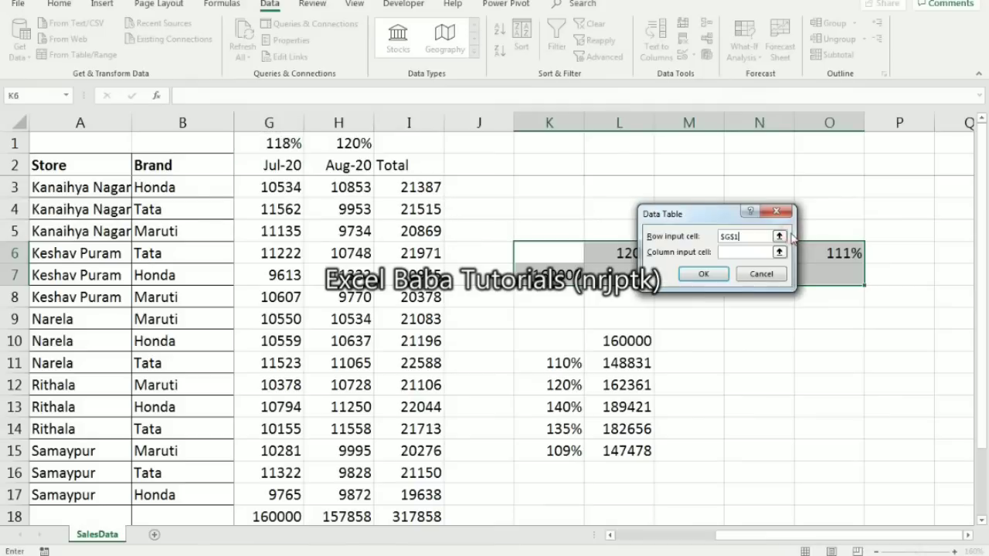
click(691, 275)
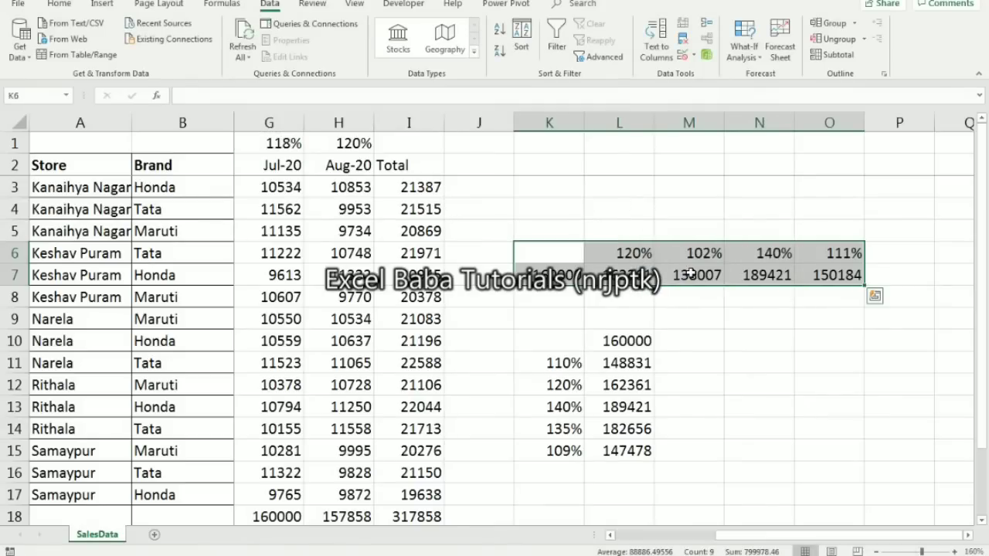
click(650, 279)
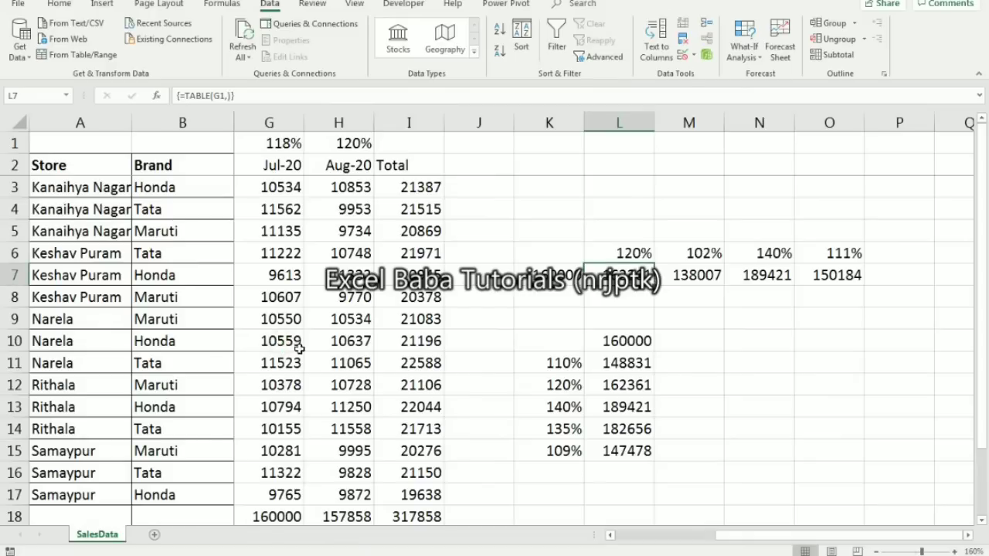
Step: Check the grand total formula in I18, and clear both data tables with their trial rates from columns K to O
click(399, 379)
key(ctrl+Down)
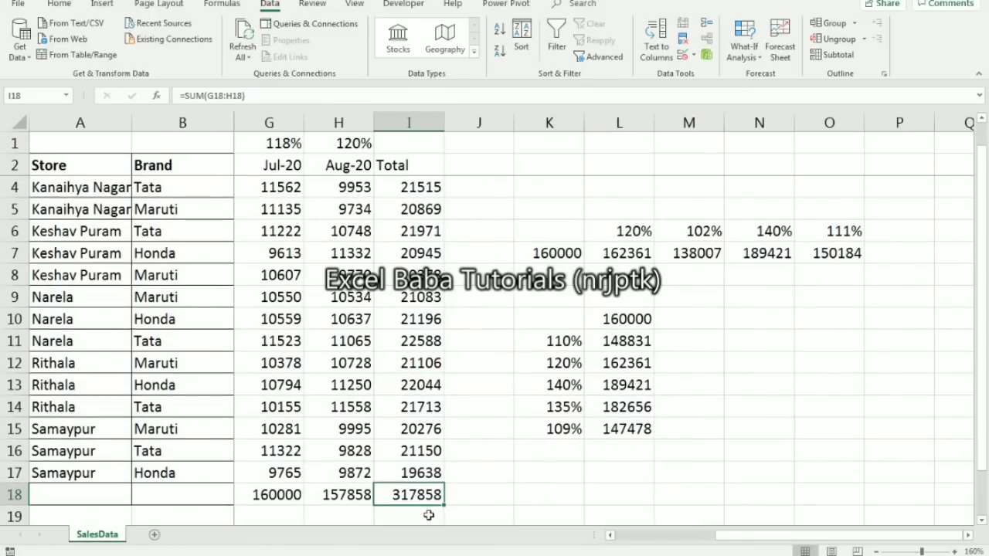
drag(550, 145, 821, 142)
key(shift+F10)
key(n)
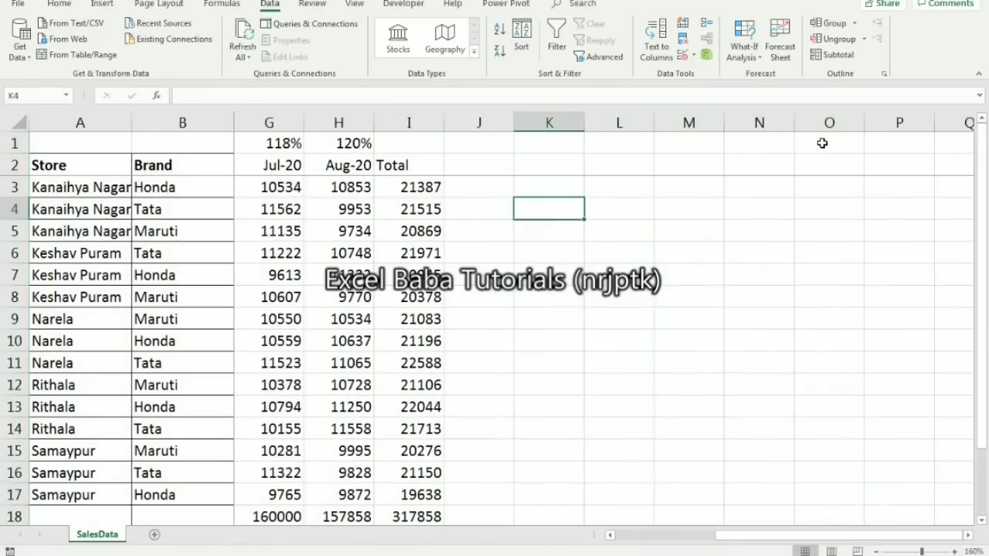
Step: Link K6 to the combined July and August grand total with =I18
key(Down)
key(Down)
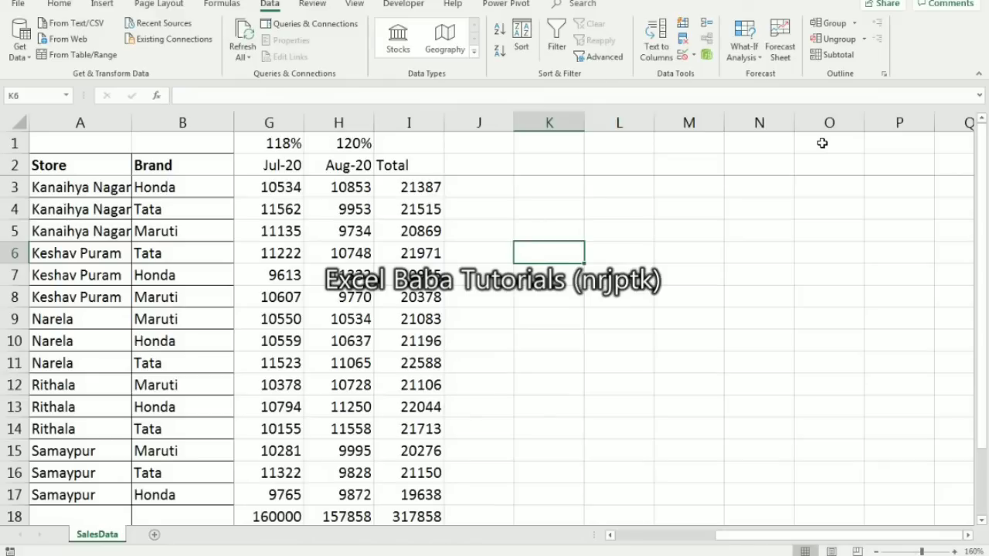
text(=)
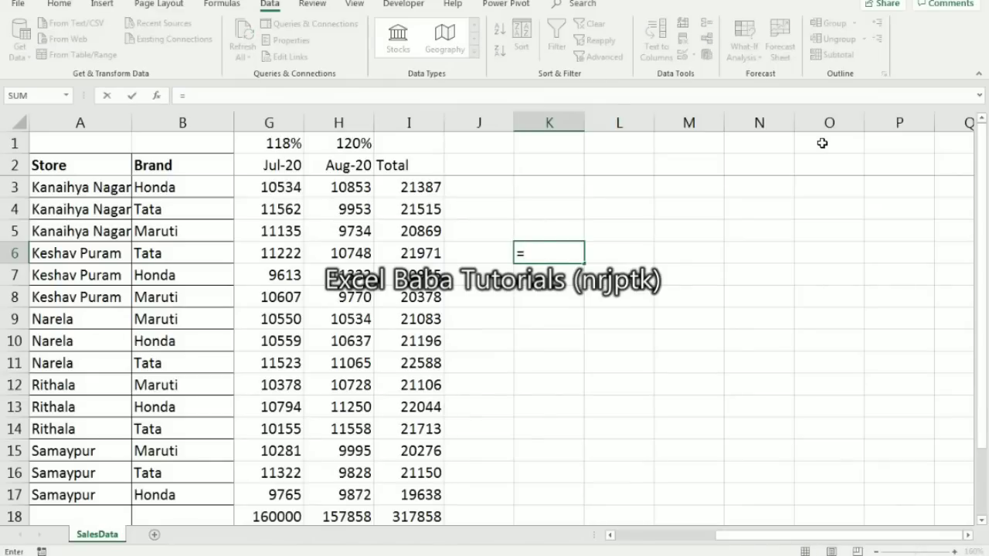
key(Left)
key(Left)
key(ctrl+Down)
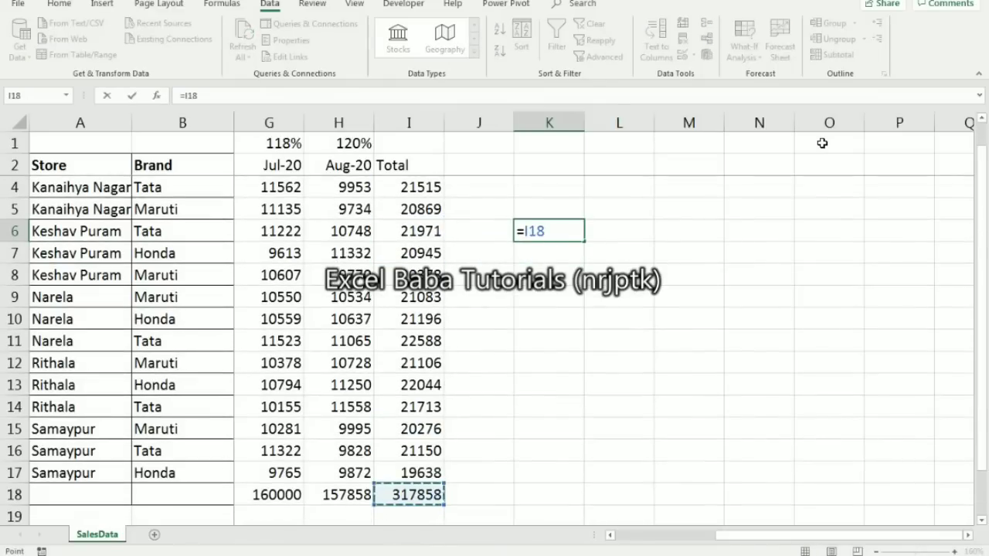
key(Return)
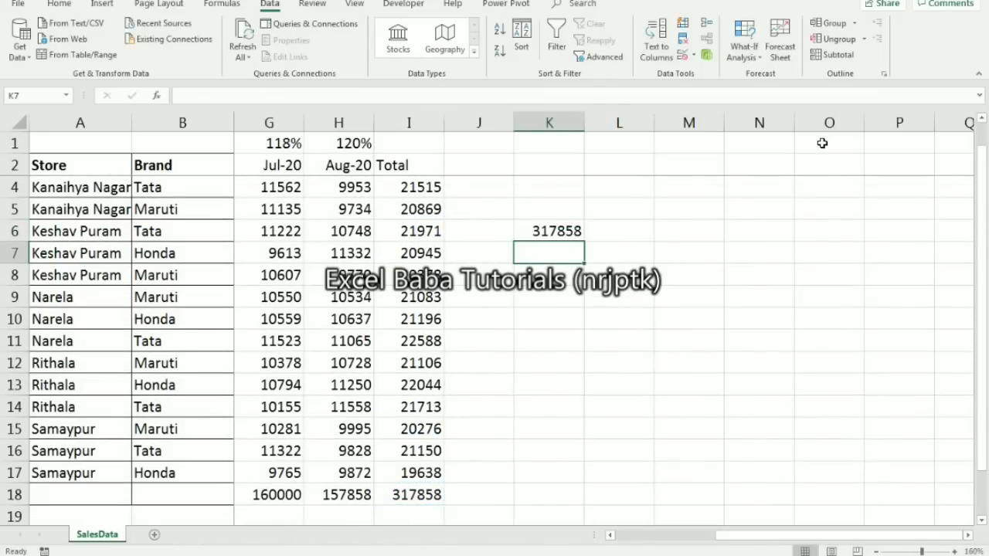
Step: Examine the two-variable table layout around K6, marking the row of cells beside it and the column of cells below it
key(Up)
key(Right)
key(Right)
key(Left)
key(shift+Right)
key(shift+Right)
key(shift+Right)
key(shift+Right)
key(Left)
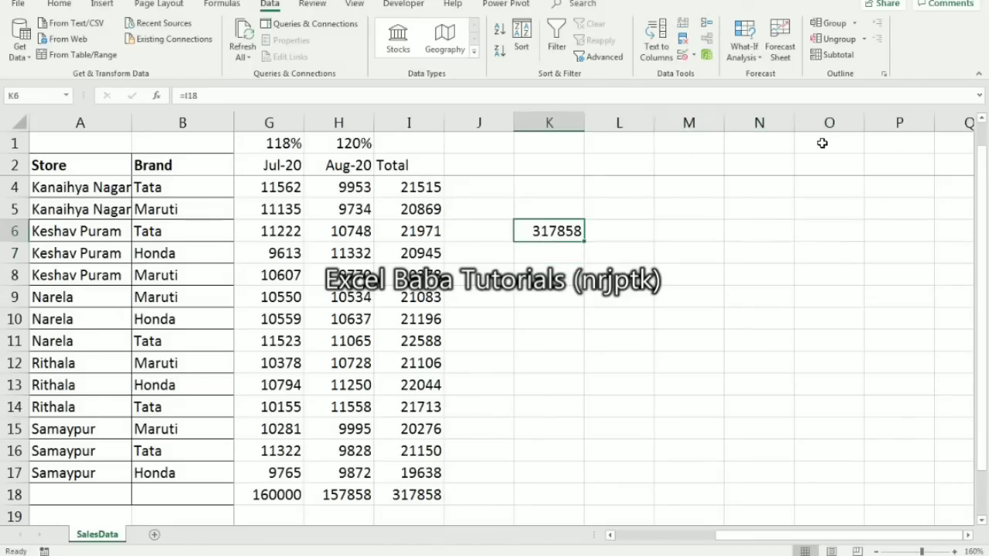
key(shift+Down)
key(shift+Down)
key(shift+Down)
key(shift+Down)
key(shift+Down)
key(shift+Down)
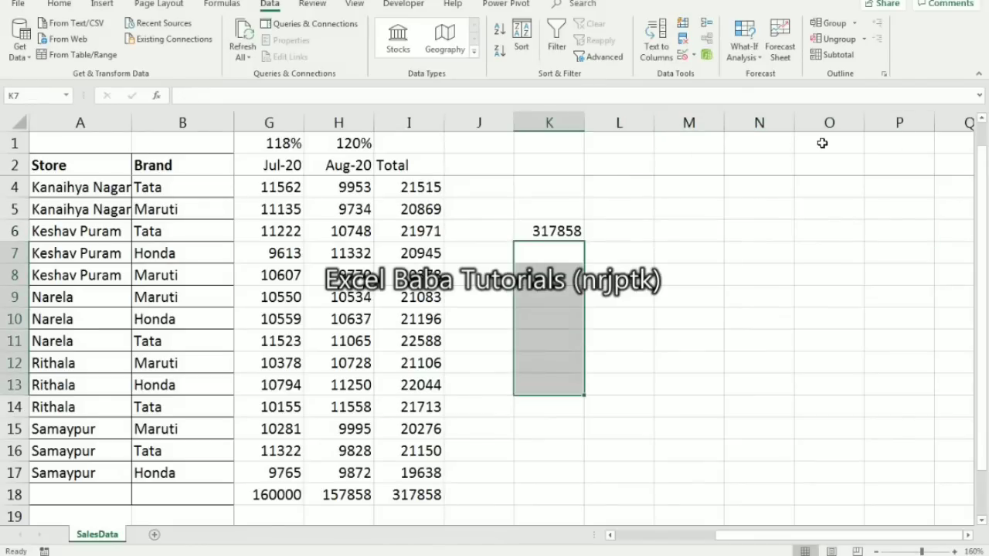
key(Up)
key(Right)
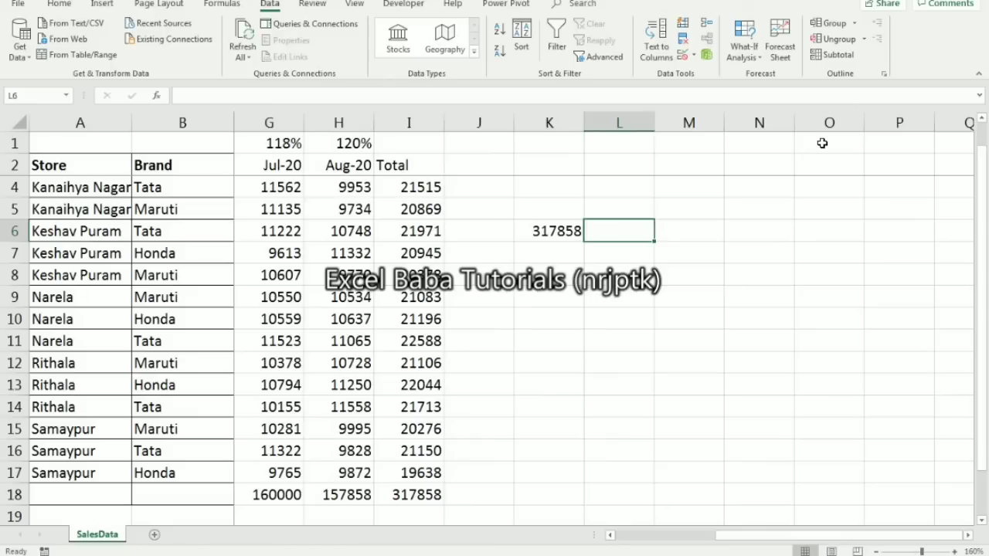
key(shift+Right)
key(Left)
key(Down)
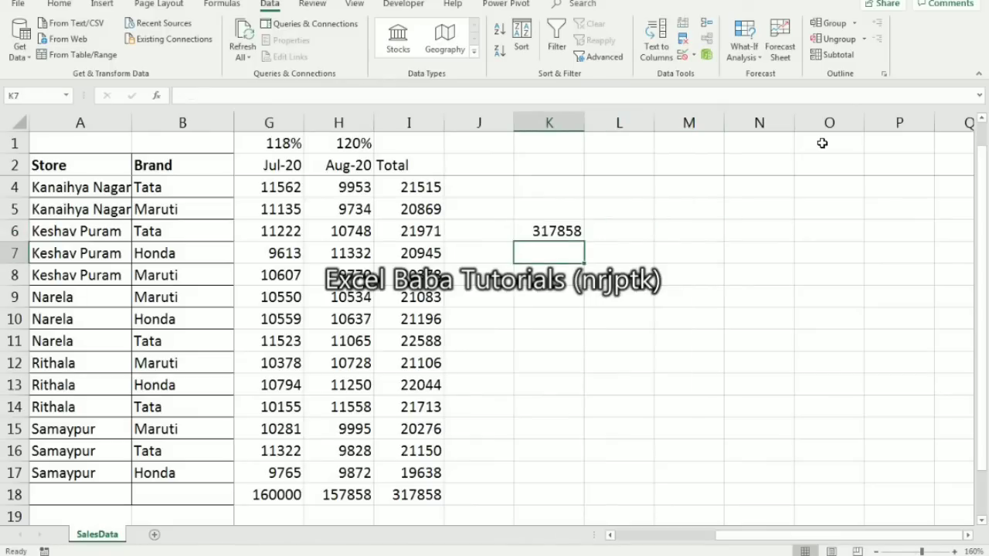
Step: Enter the trial July rates 110%, 120%, 150% and 108% across L6:O6
key(Right)
key(Up)
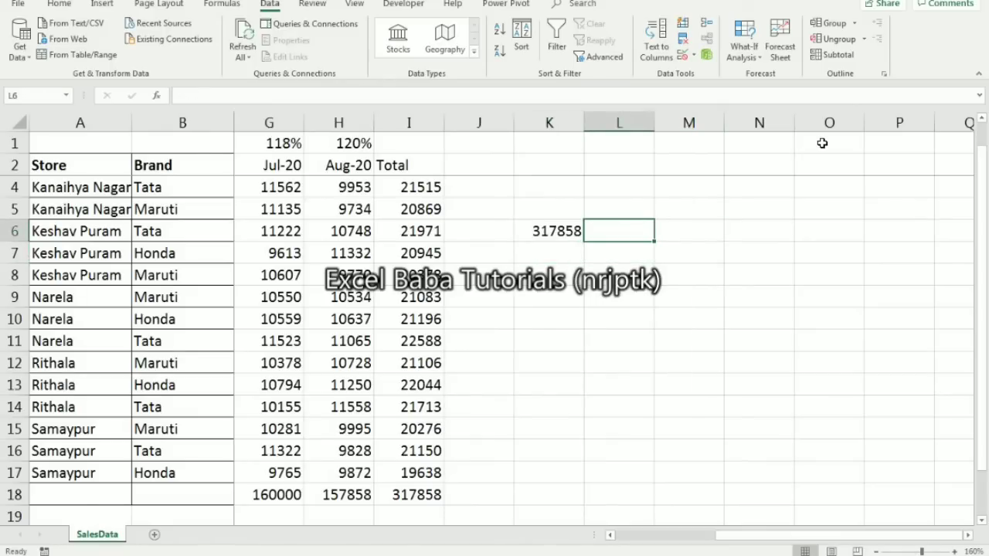
text(110%)
key(Tab)
text(120%)
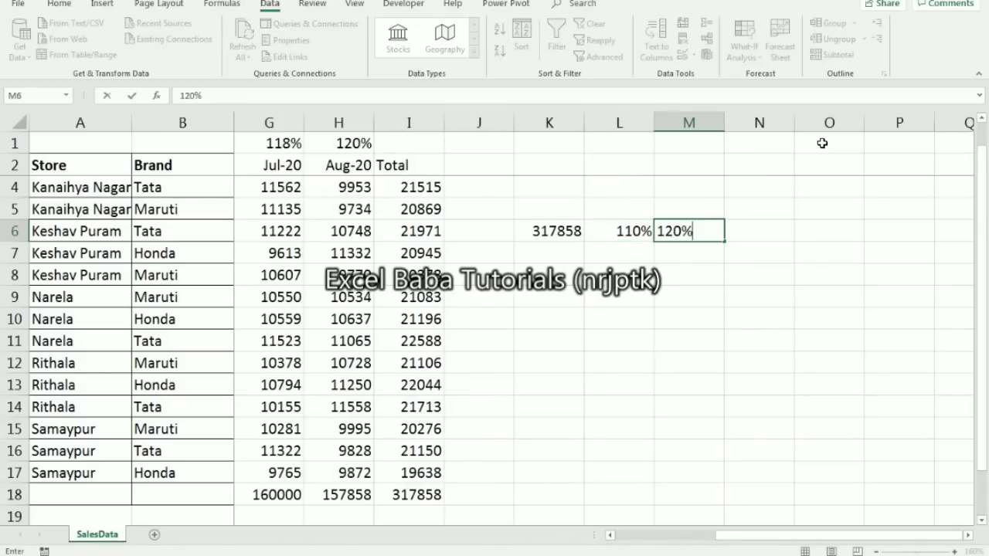
key(Tab)
text(15)
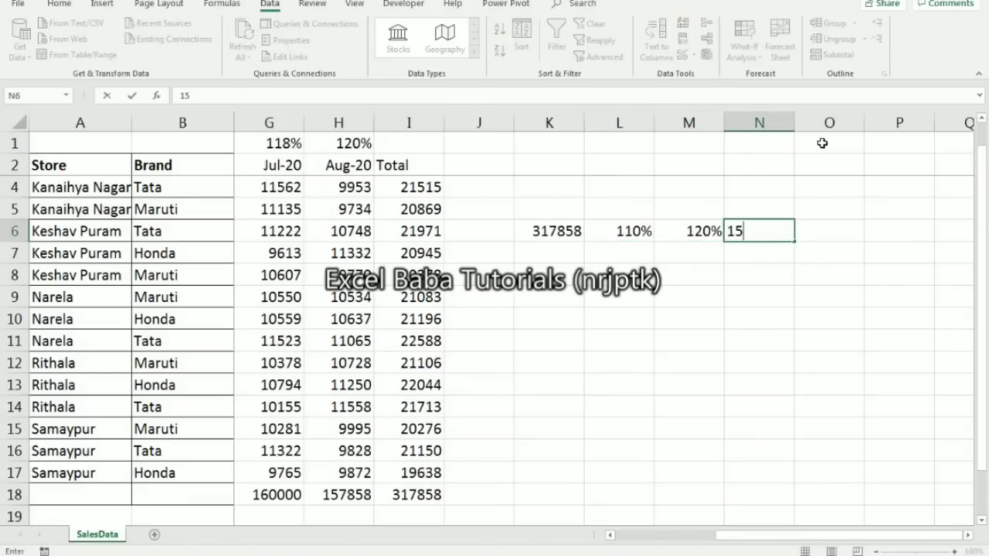
text(0%)
key(Tab)
text(108)
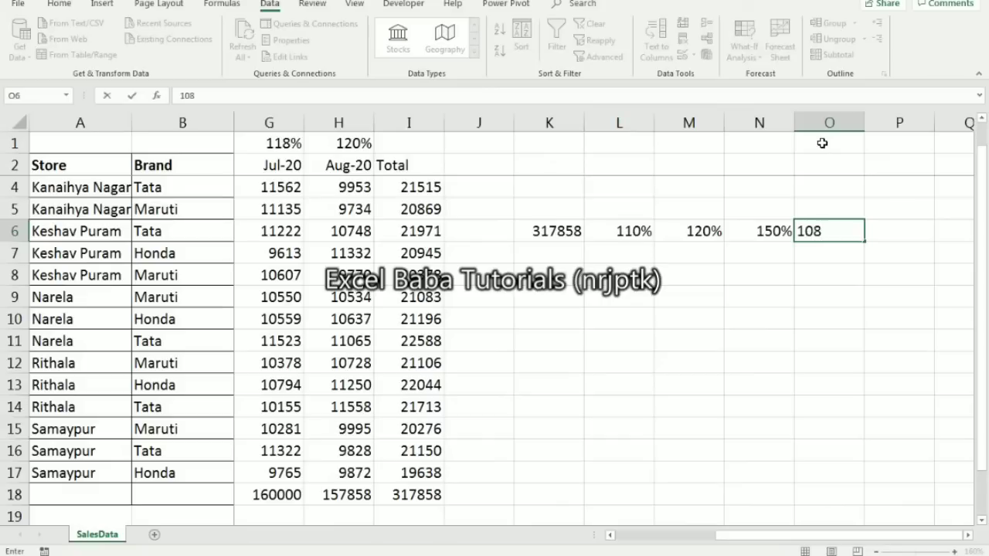
text(%)
key(ctrl+Return)
Step: Enter the trial August rates 102%, 190% and 135% down K7:K9
key(Left)
key(Left)
key(Left)
key(Left)
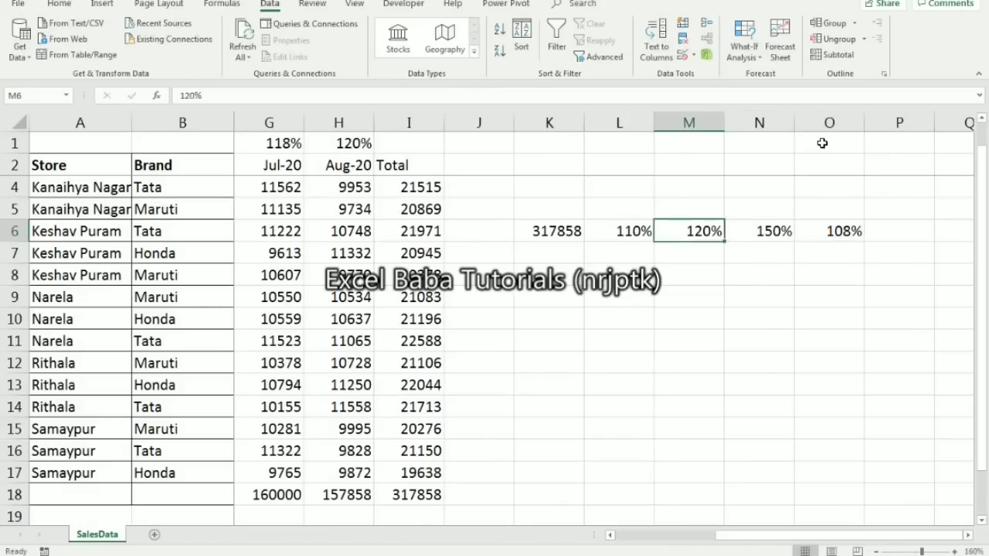
key(Down)
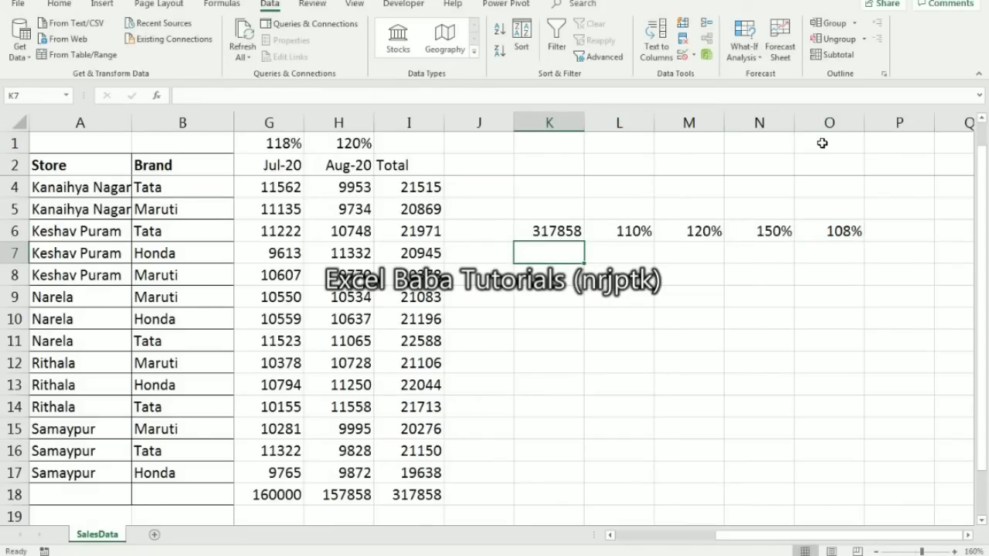
key(Up)
key(Down)
text(102%)
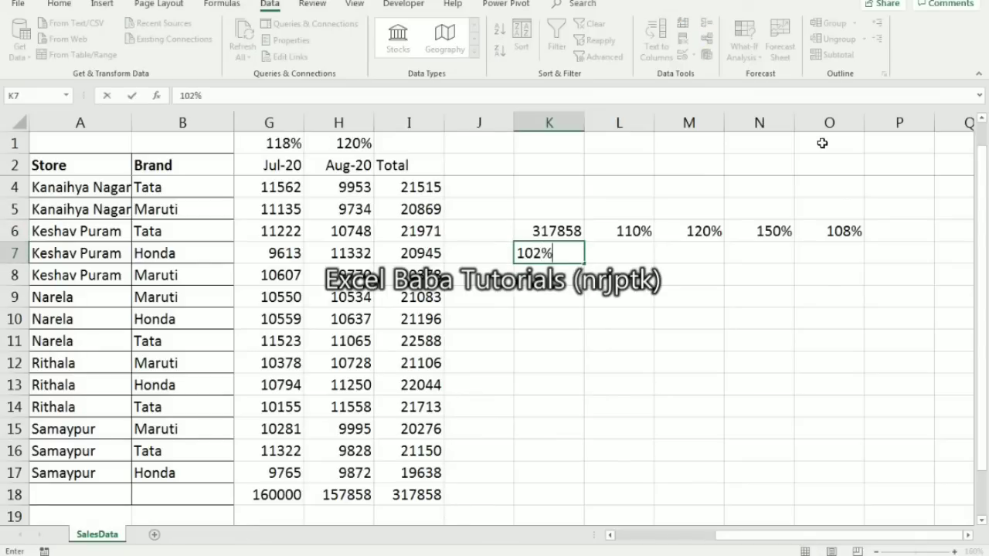
key(Return)
text(19)
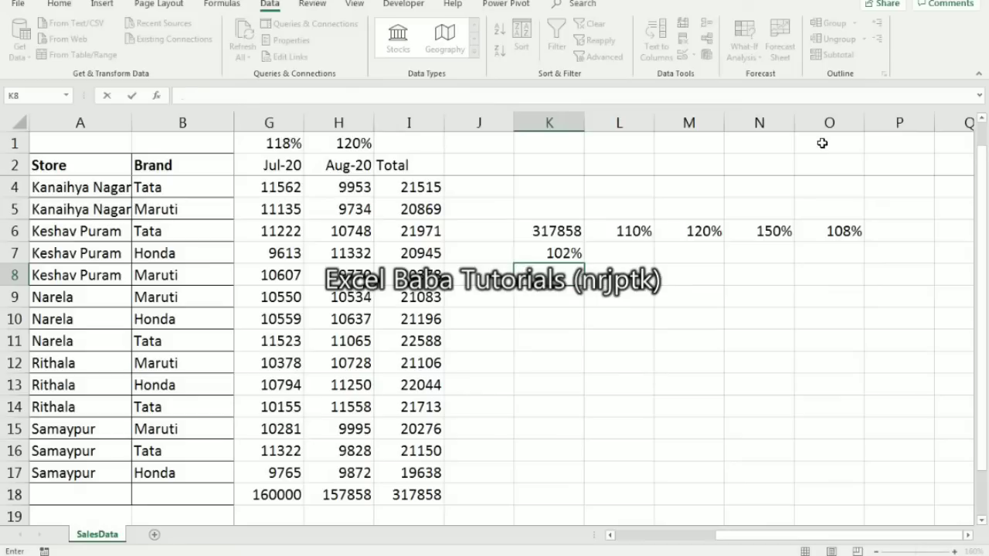
text(90%)
key(Return)
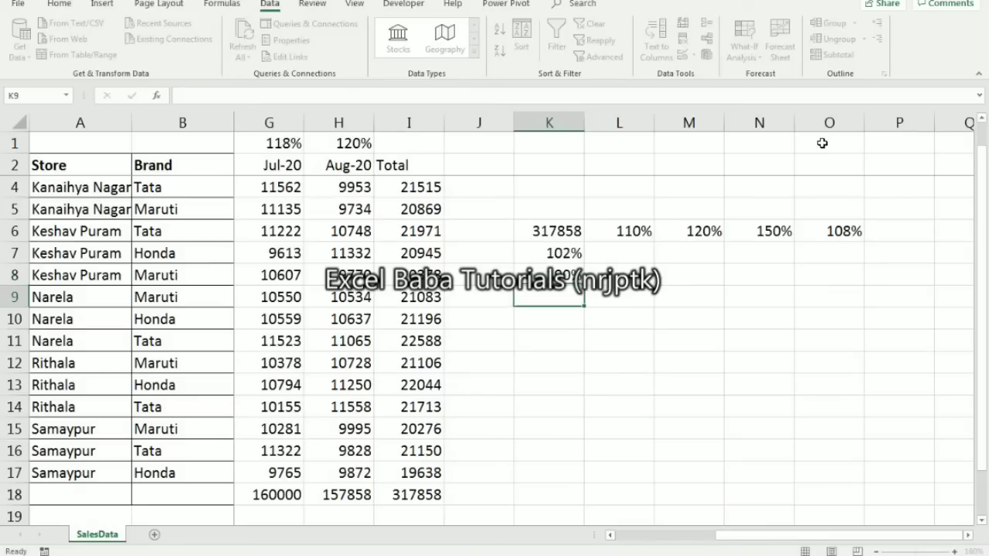
text(135)
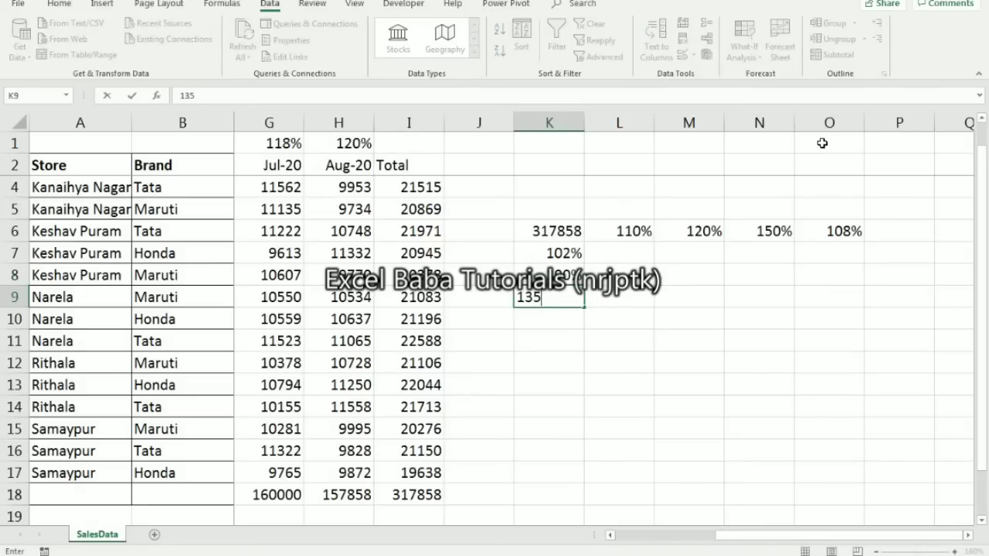
text(%)
key(Return)
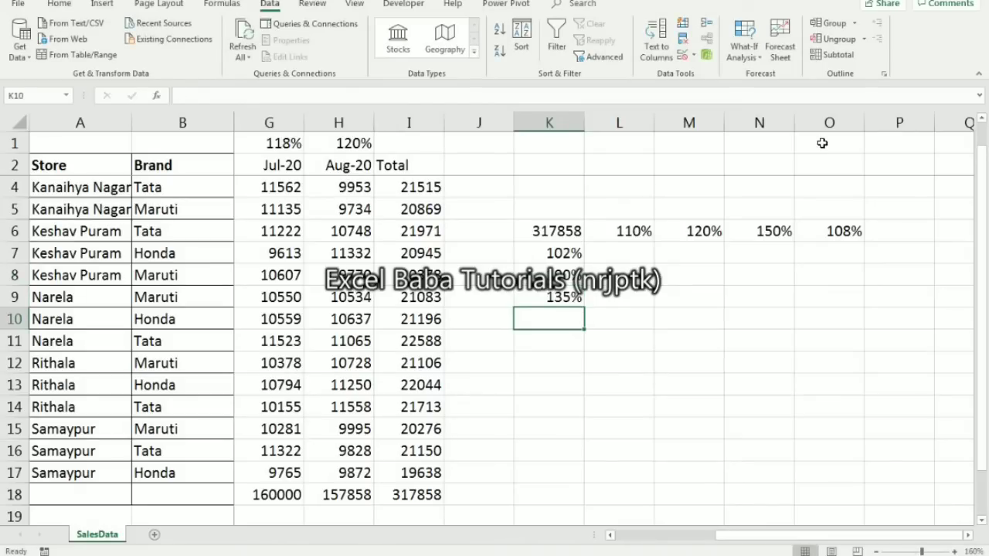
Step: Review the two-variable layout, checking the rates in L6:O6, the rates below K6 and the linked total in K6
key(Up)
key(Up)
key(Up)
key(Up)
key(Right)
key(ctrl+shift+Right)
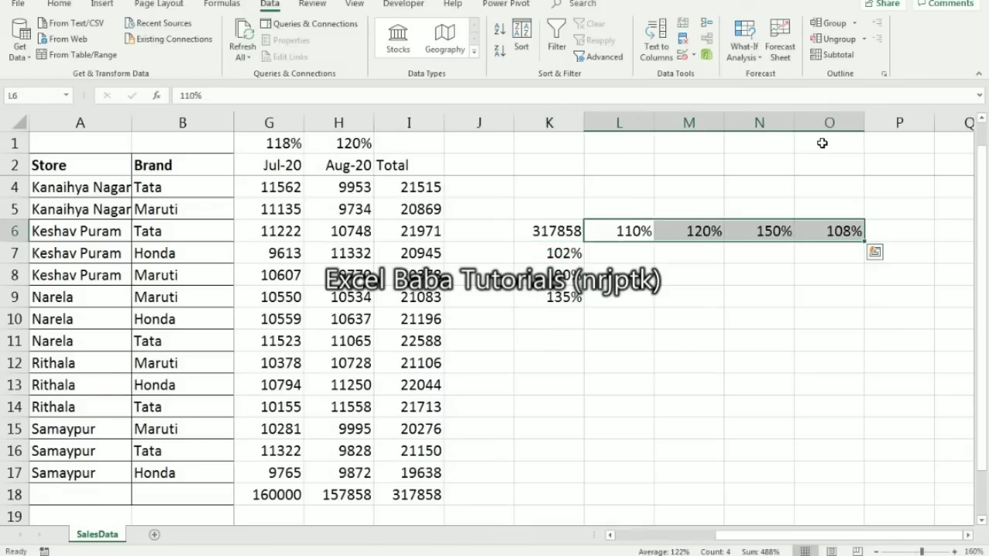
key(Left)
key(Down)
key(Down)
key(Up)
key(Up)
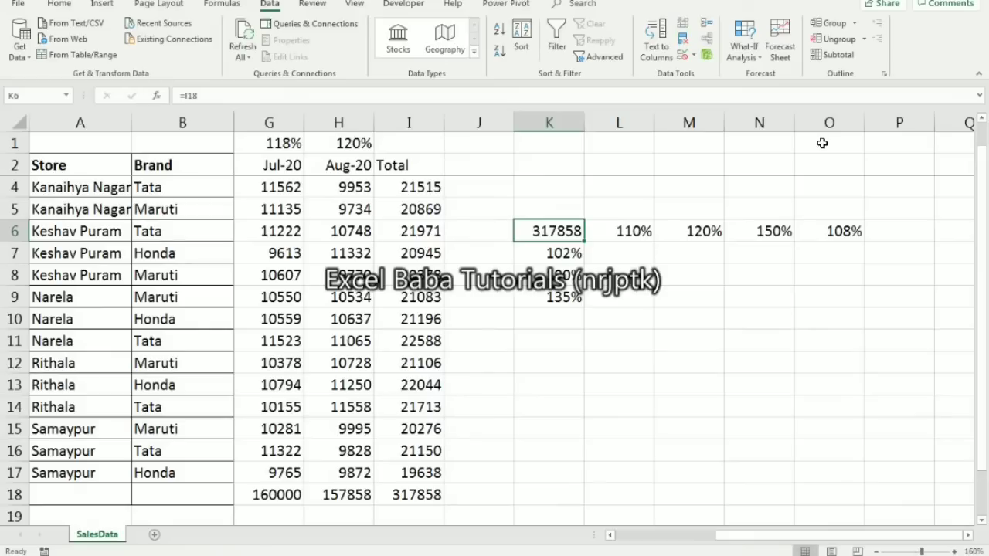
key(Down)
key(Up)
Step: Create a two-variable Data Table over K6:O9 with G1 as the row input cell and H1 as the column input cell
key(ctrl+shift+Down)
key(ctrl+shift+Right)
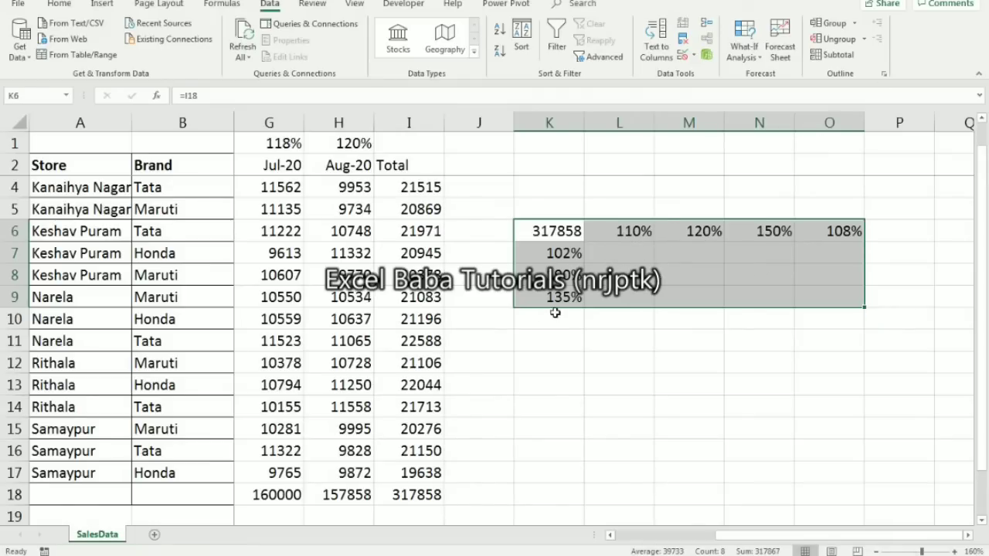
click(749, 60)
click(749, 105)
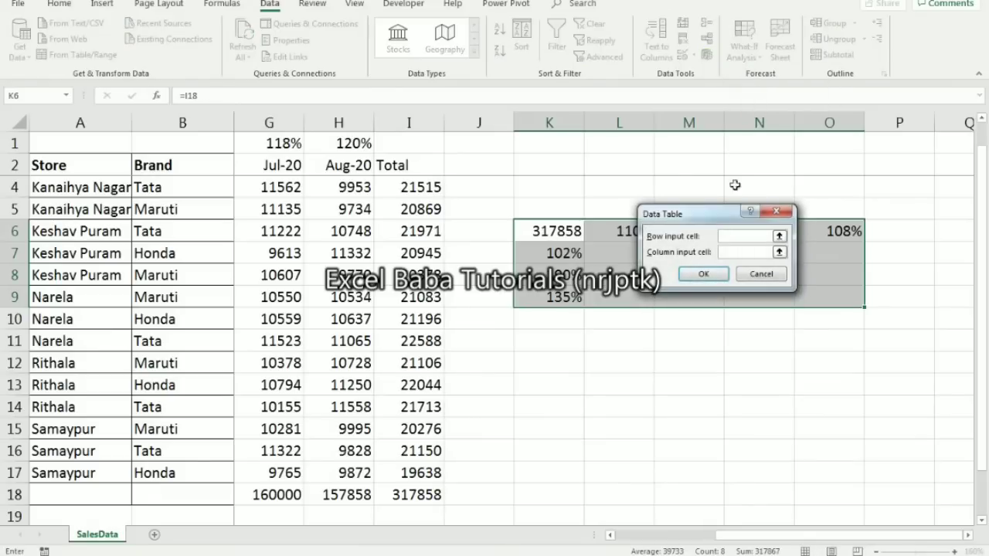
click(778, 236)
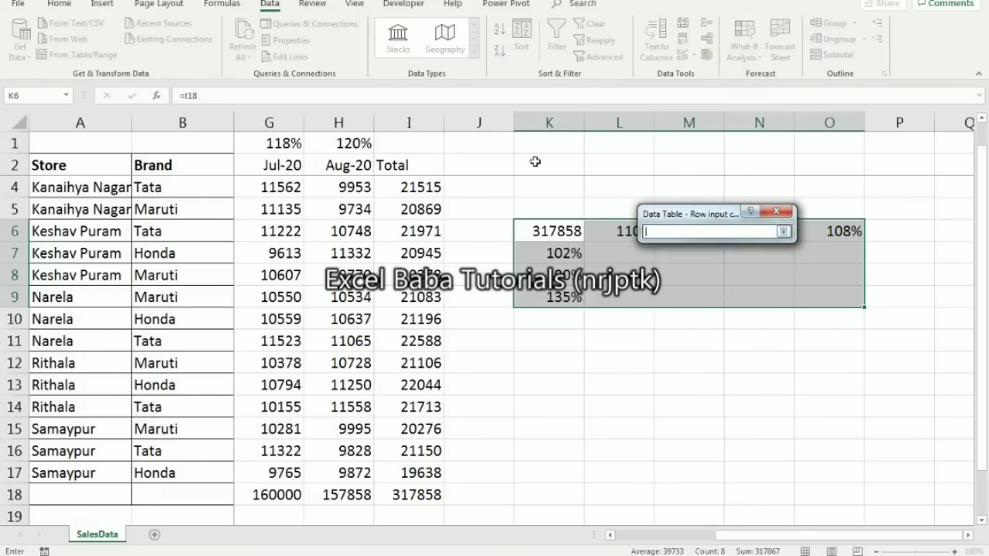
click(282, 142)
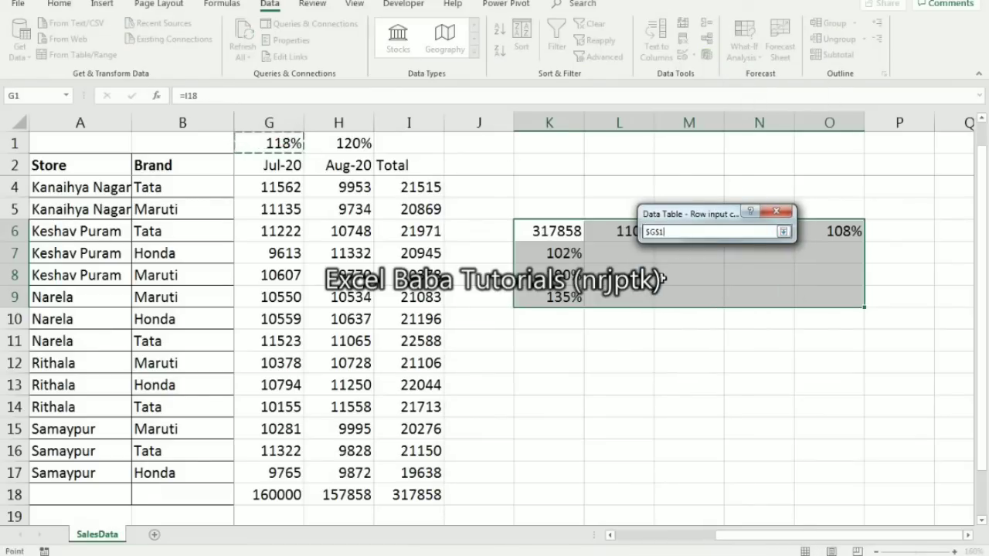
click(782, 232)
click(776, 255)
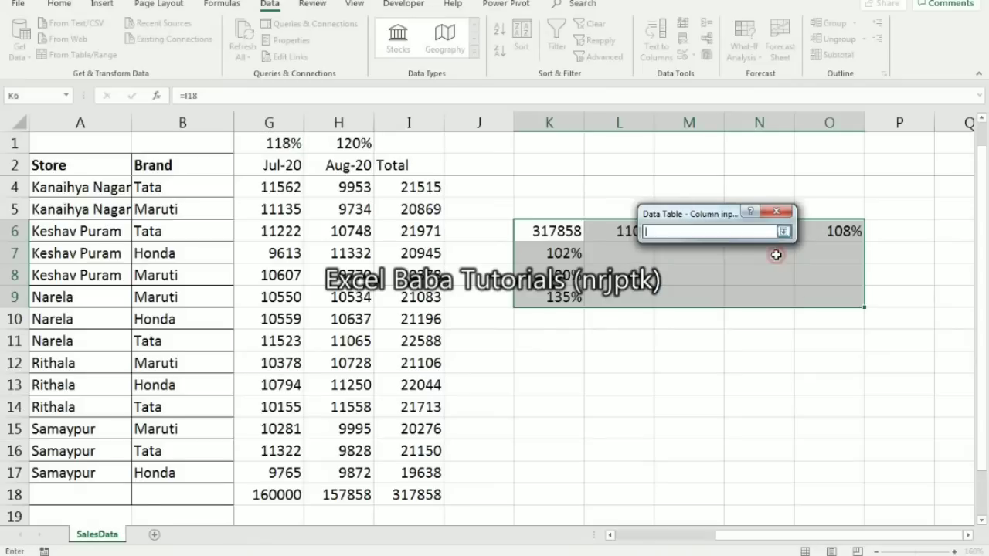
click(338, 143)
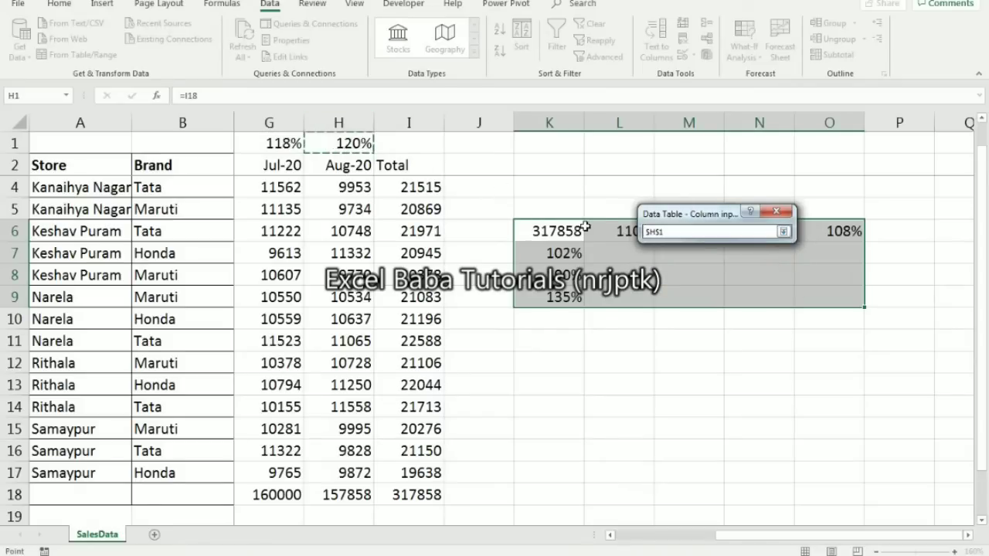
click(783, 232)
click(704, 275)
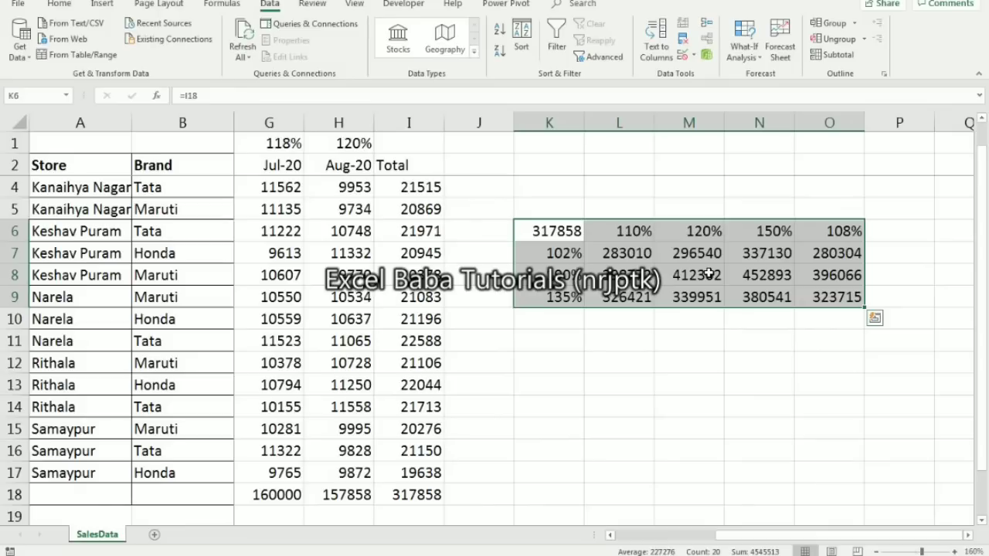
Step: Merge and center L5:O5 above the row rates and label it Jul
click(620, 258)
click(620, 210)
drag(736, 216, 811, 214)
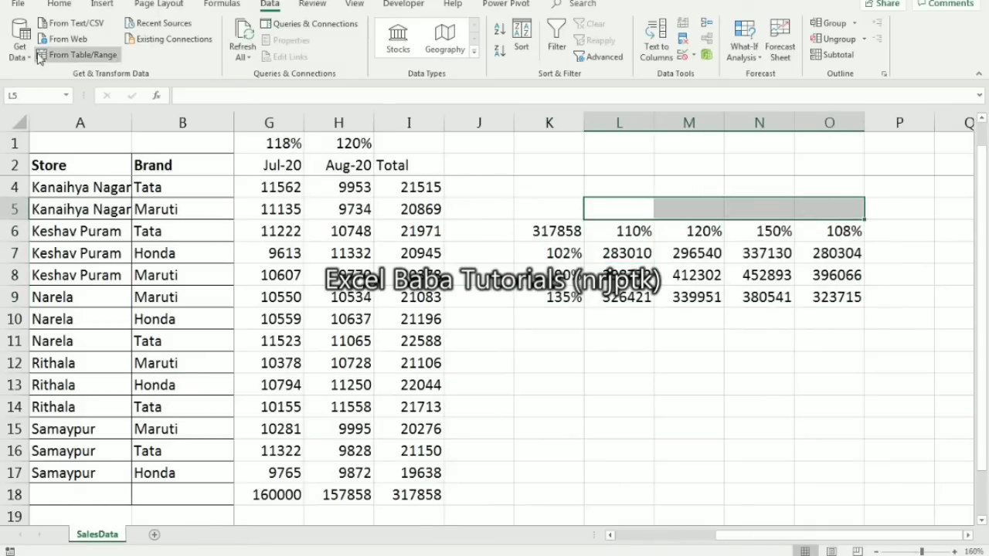
click(59, 4)
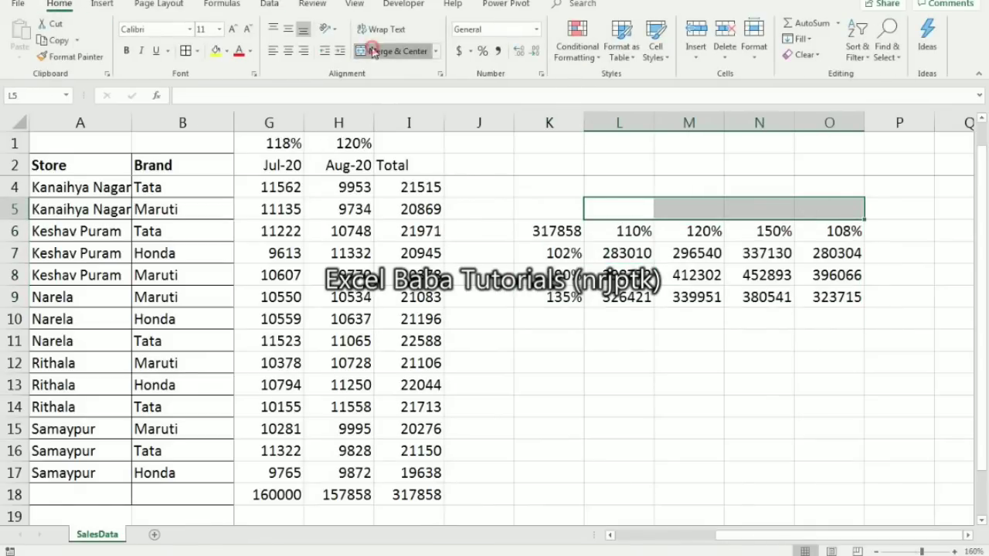
click(373, 51)
text(Jul)
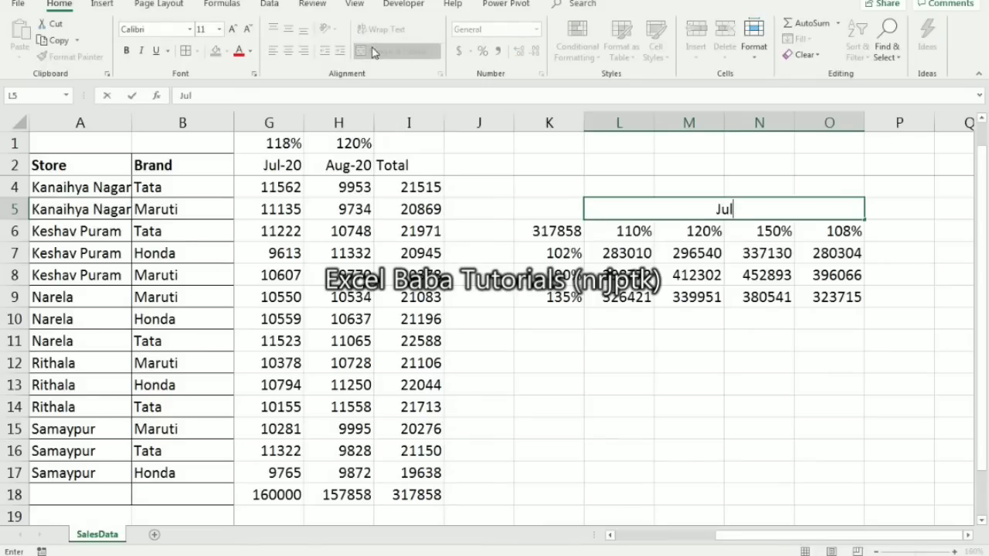
key(Return)
Step: Merge and center J7:J9 beside the column rates, label it Aug, and align the text vertically to the middle
key(Left)
key(Left)
key(Down)
key(shift+Down)
key(shift+Down)
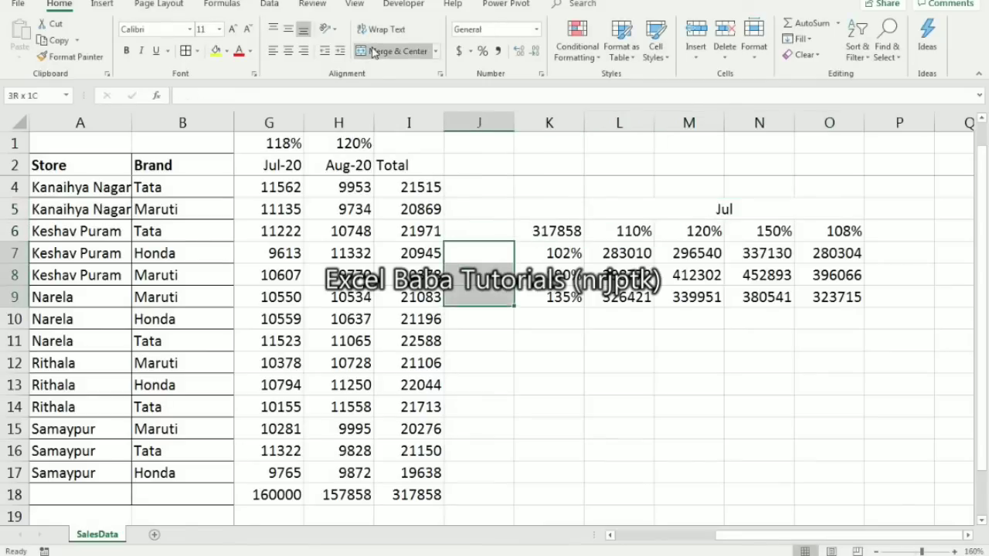
click(363, 51)
text(Aug)
key(Return)
key(Up)
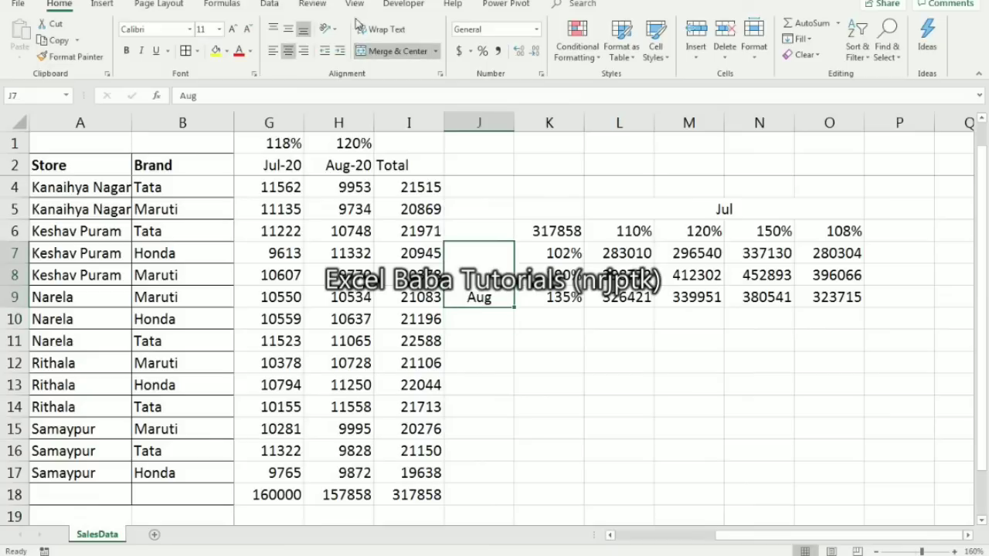
click(288, 31)
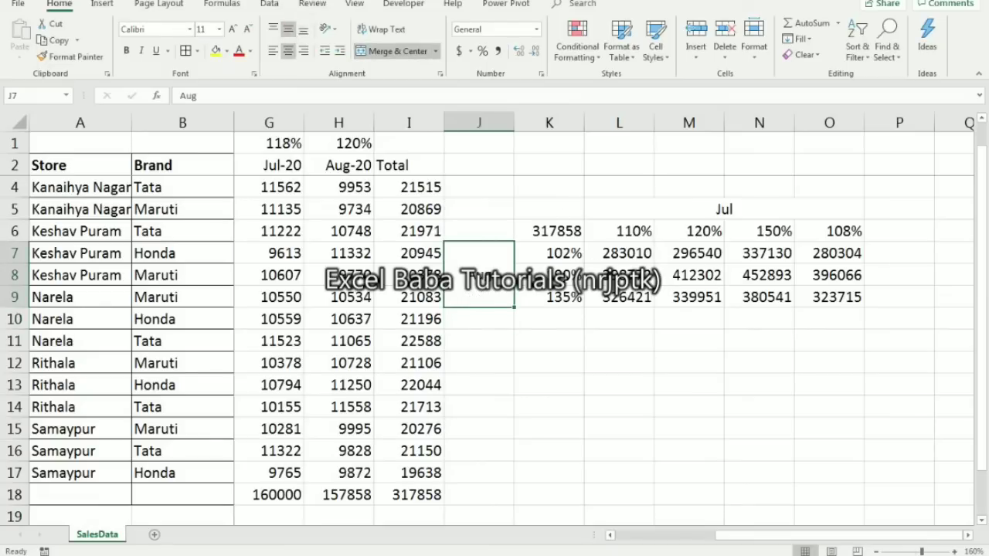
Step: Check the combined total in M8 for a 120% July rate and a 190% August rate
click(565, 277)
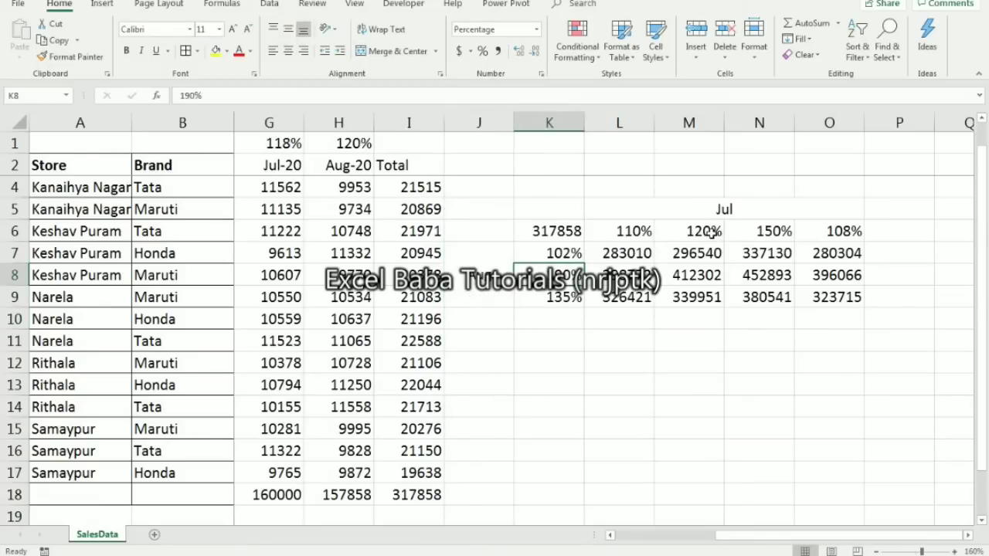
click(697, 278)
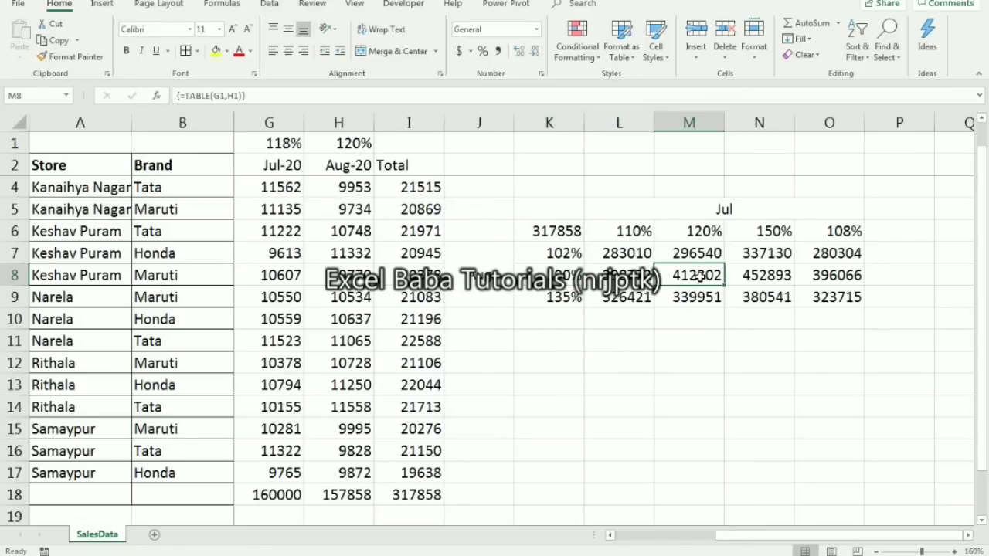
click(749, 250)
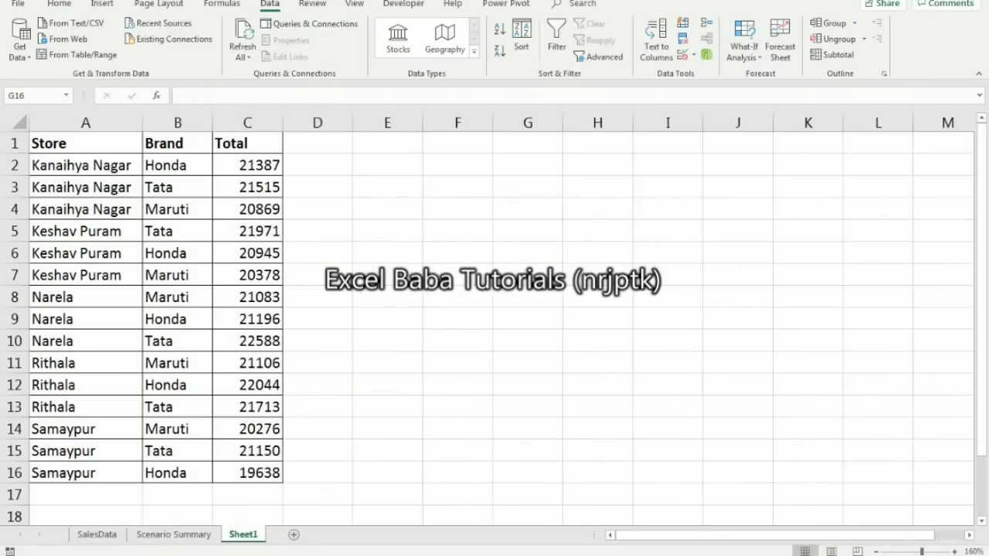
Step: Add a scenario named Default that stores the current totals in changing cells C2:C16
click(103, 142)
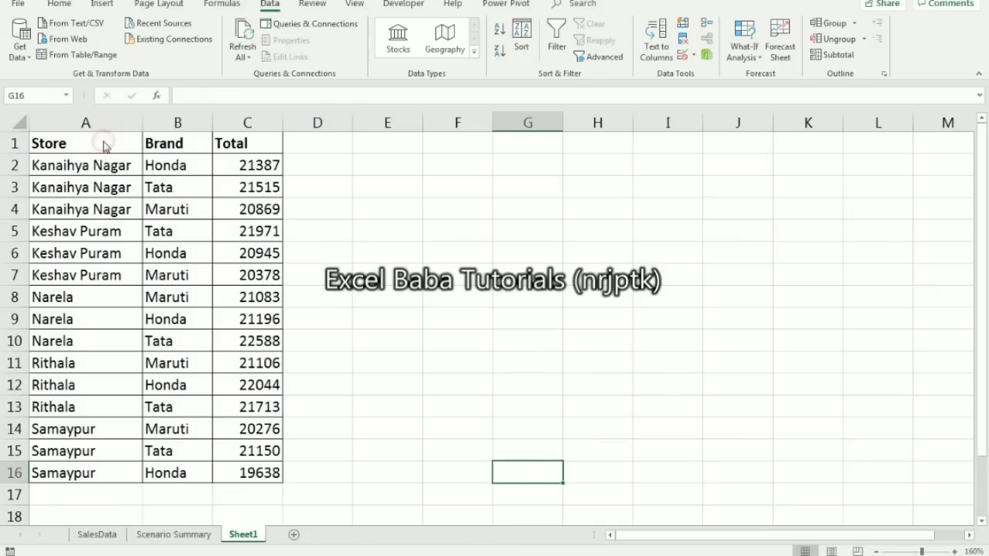
key(ctrl+Left)
key(ctrl+Up)
key(Down)
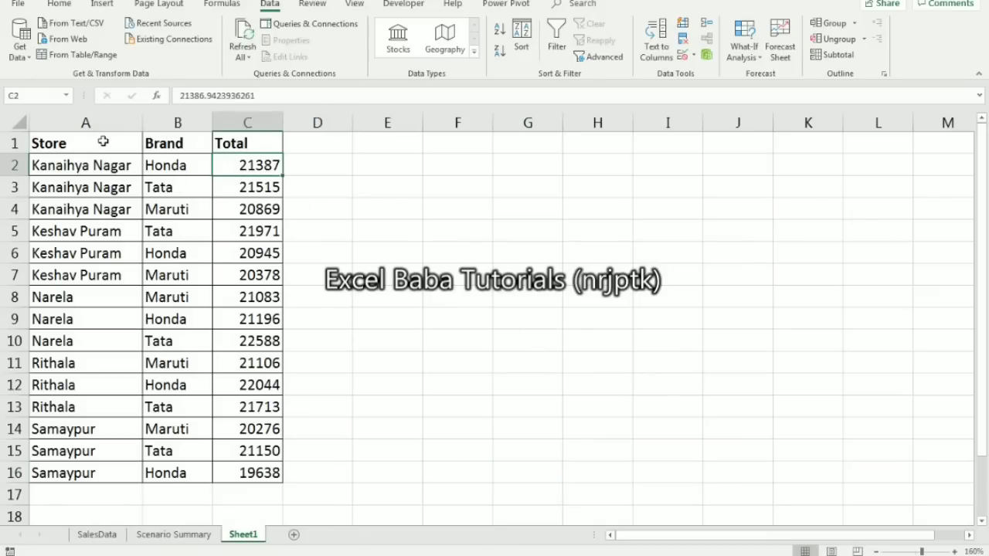
key(ctrl+shift+Down)
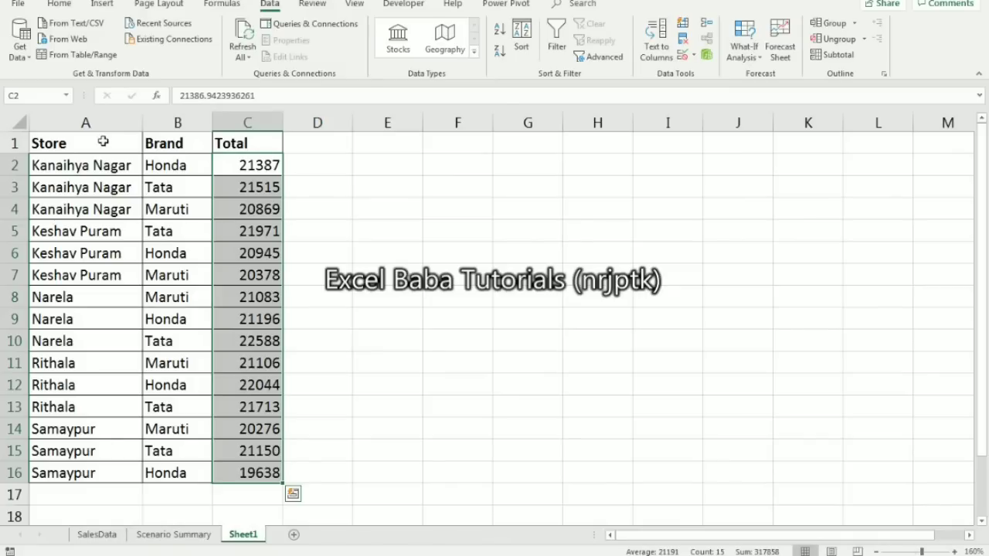
click(753, 59)
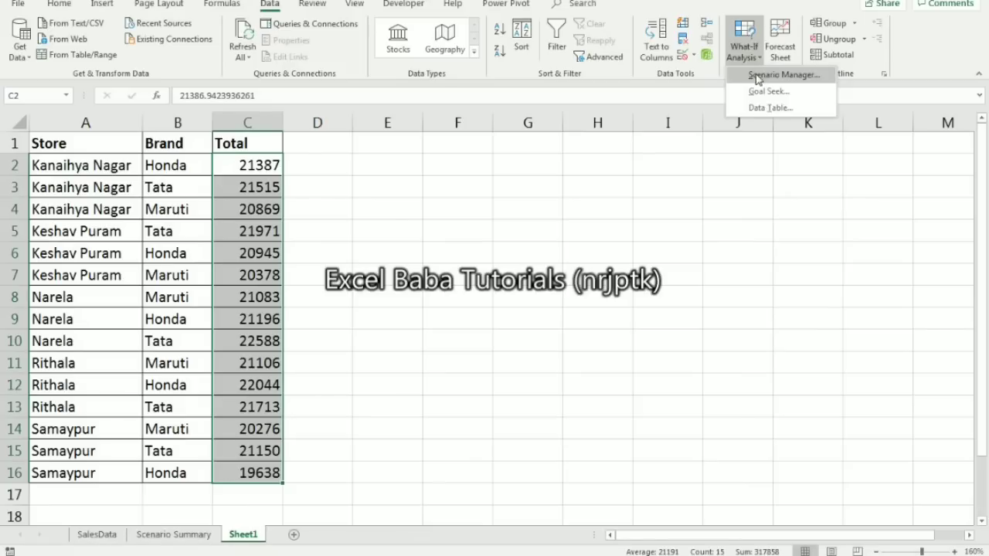
click(755, 75)
click(795, 166)
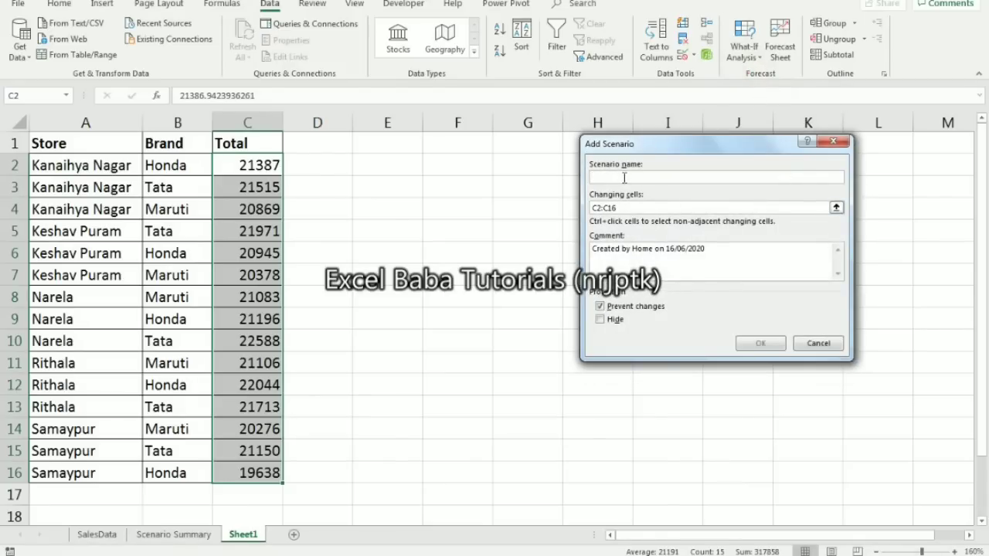
text(Default)
click(755, 343)
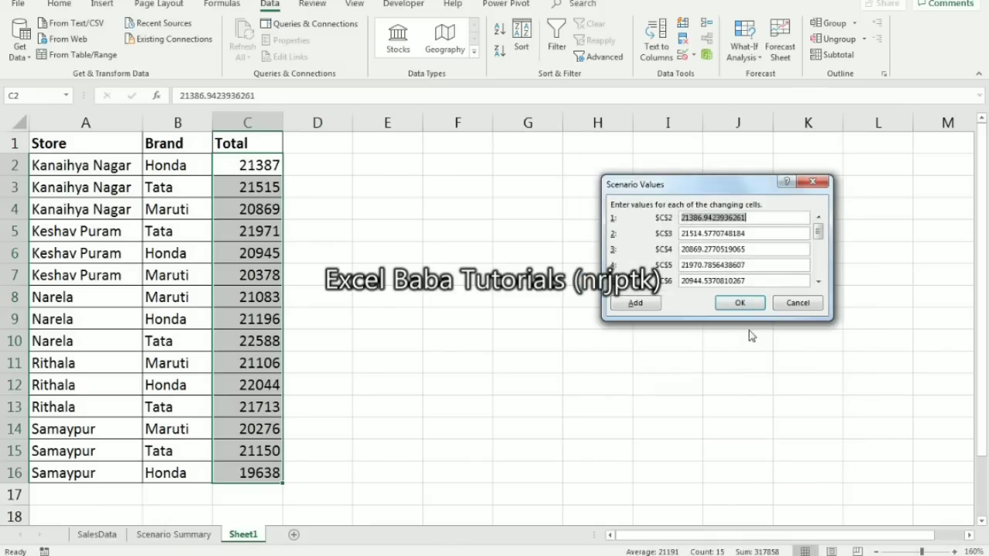
click(743, 304)
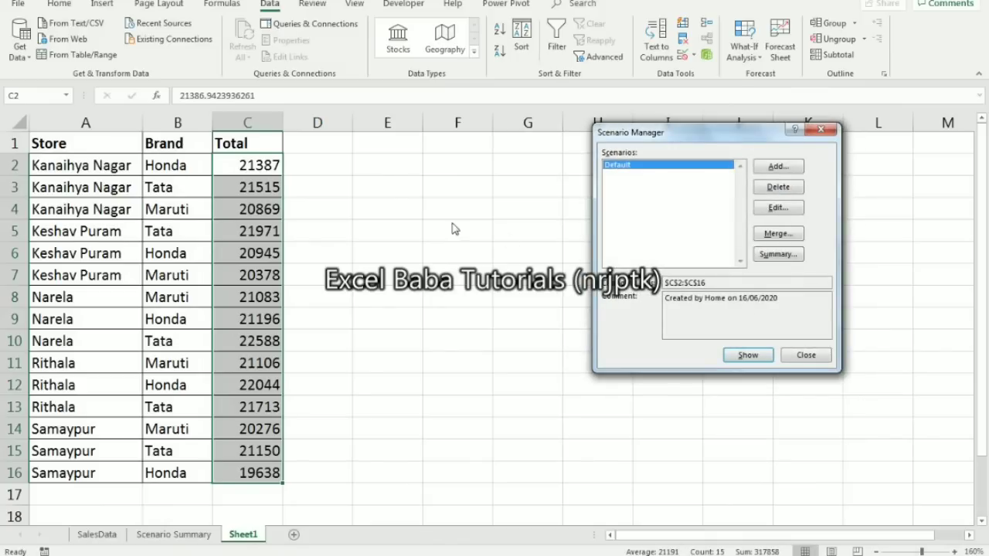
Step: Add a scenario named TataIncrease over C2:C16, setting C3 and C5 to 25000
click(778, 167)
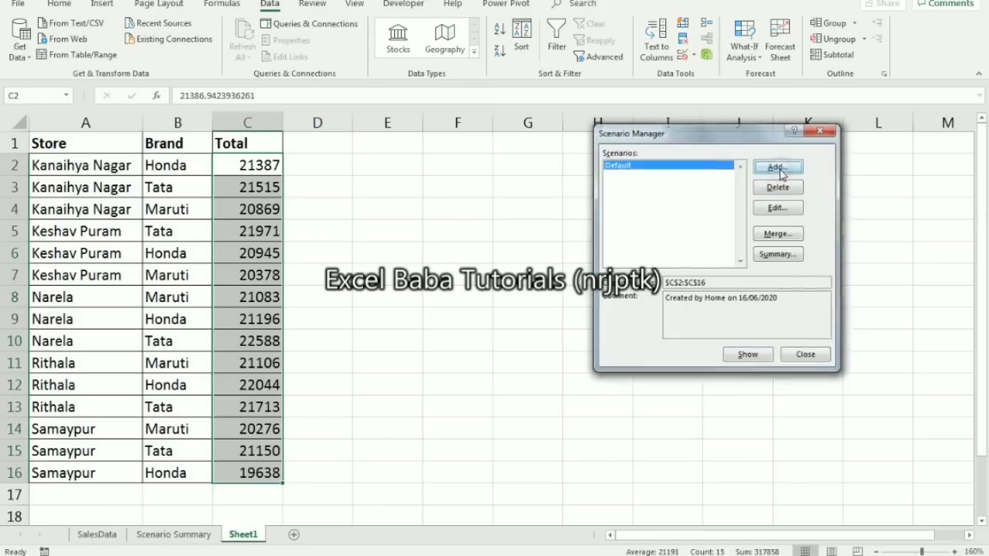
text(T)
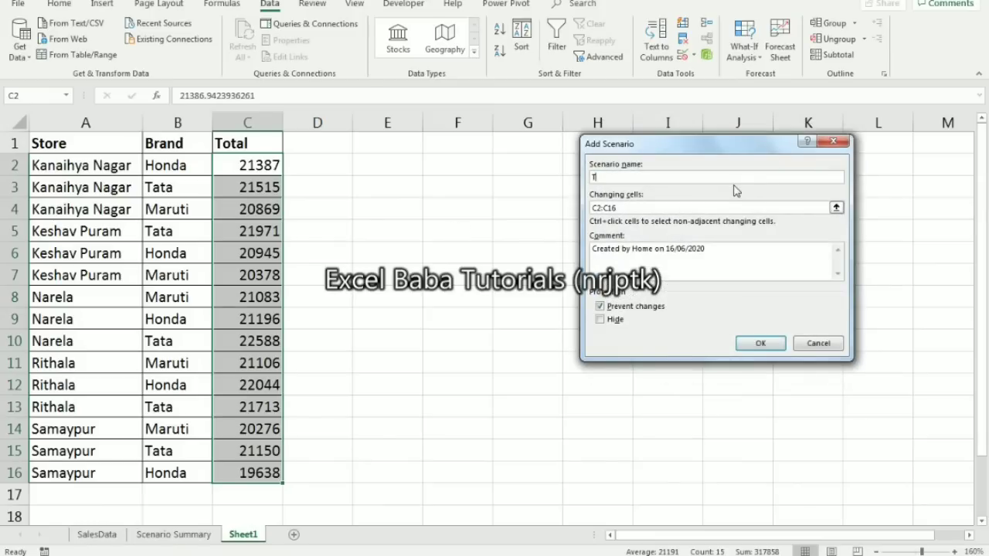
text(ataIncrease)
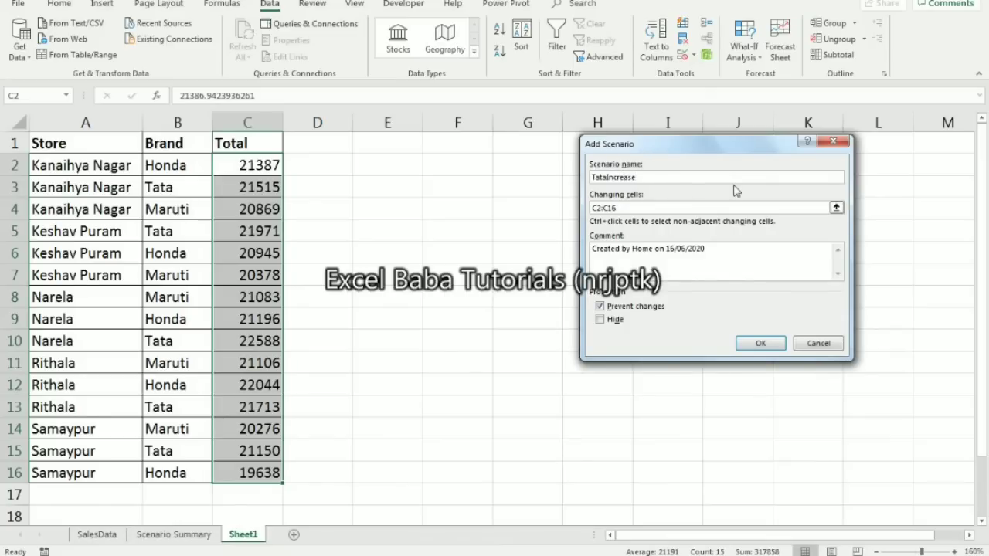
click(760, 342)
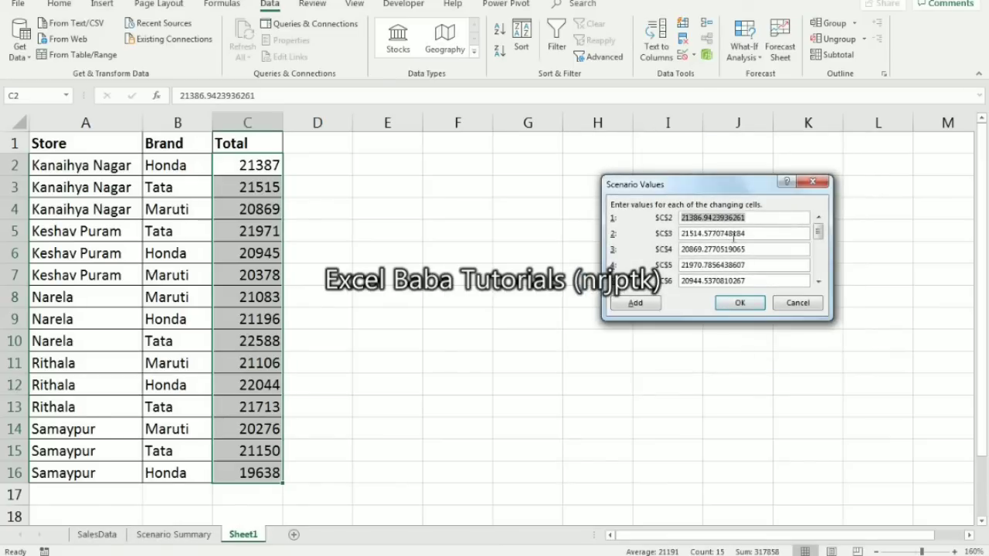
drag(754, 237, 676, 234)
text(25000)
key(Tab)
key(Tab)
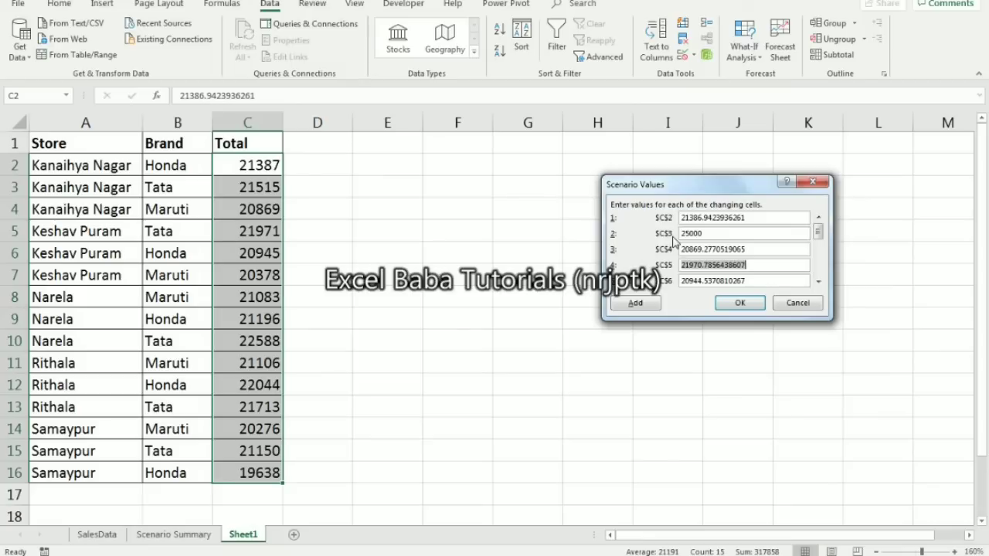
text(25000)
key(Tab)
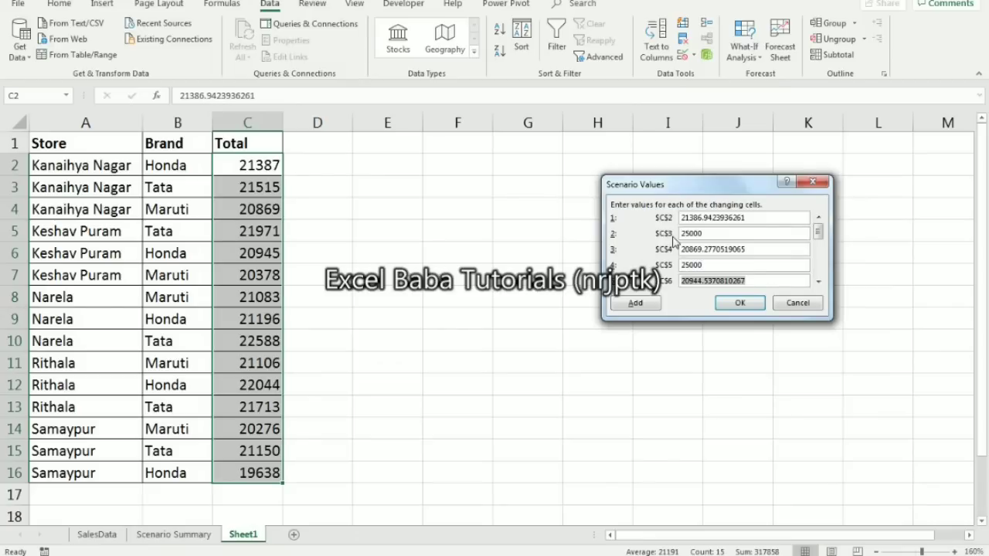
Step: Set C10 to 30000, C13 to 22000 and C15 to 25000 in the TataIncrease scenario and save it
key(Tab)
key(Tab)
key(Tab)
key(Tab)
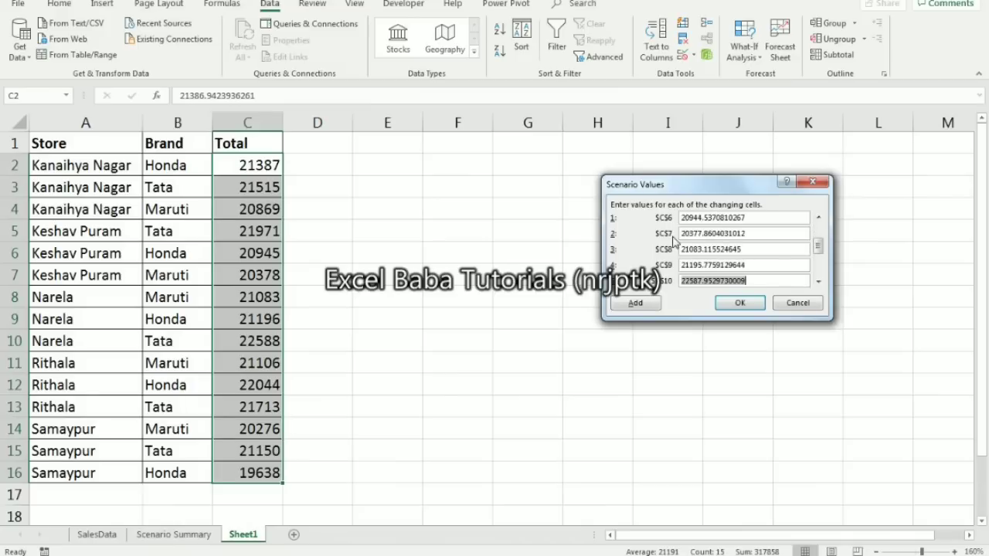
text(30000)
key(Tab)
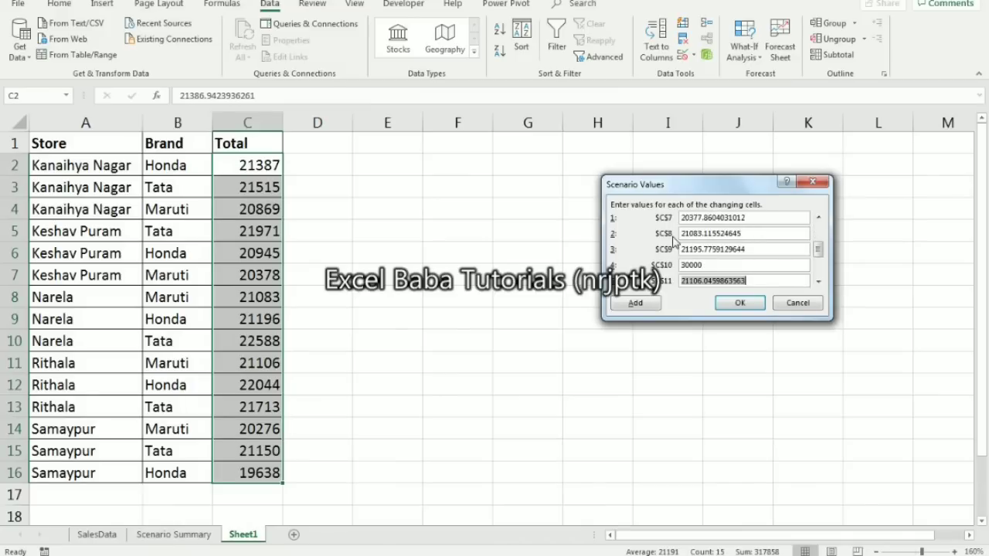
key(Tab)
key(Tab)
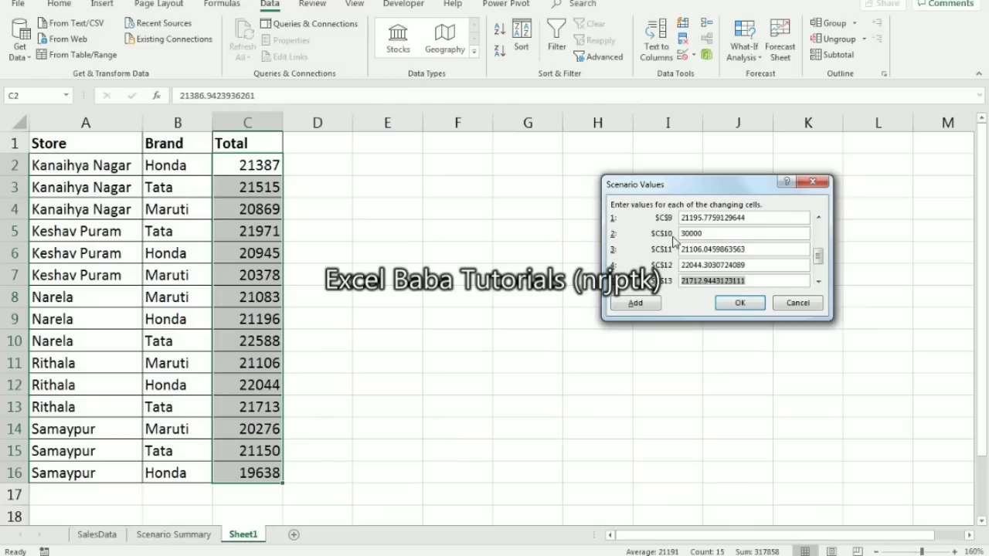
text(220000)
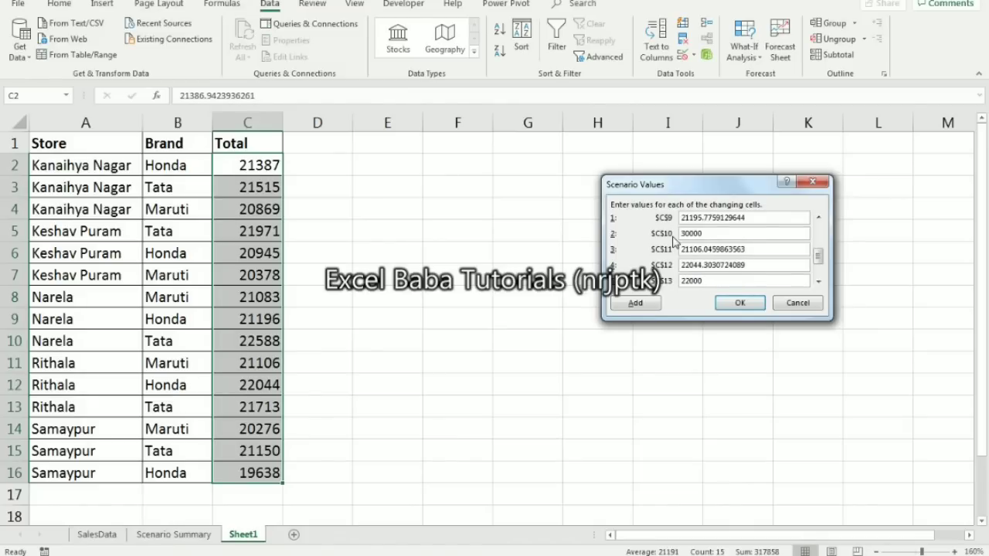
key(Tab)
key(Tab)
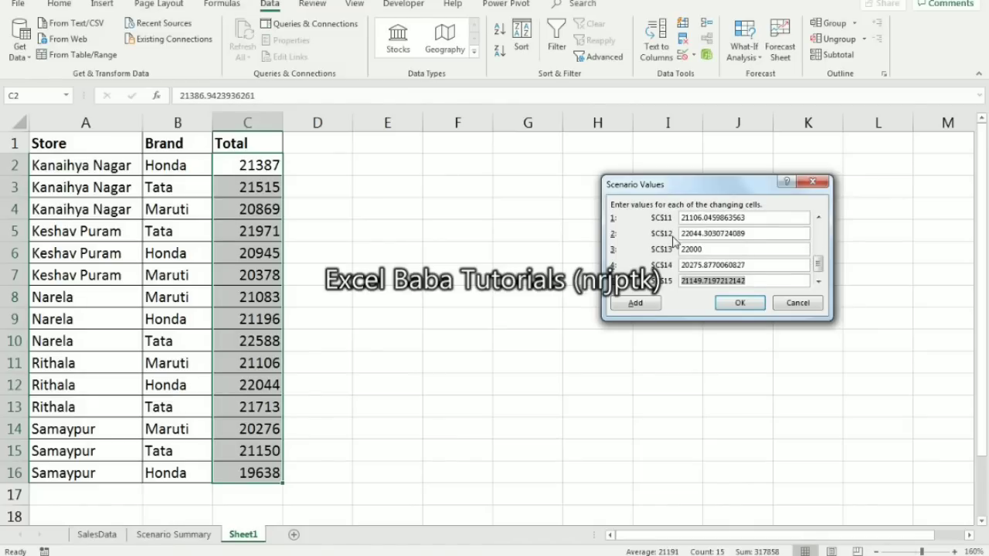
text(25000)
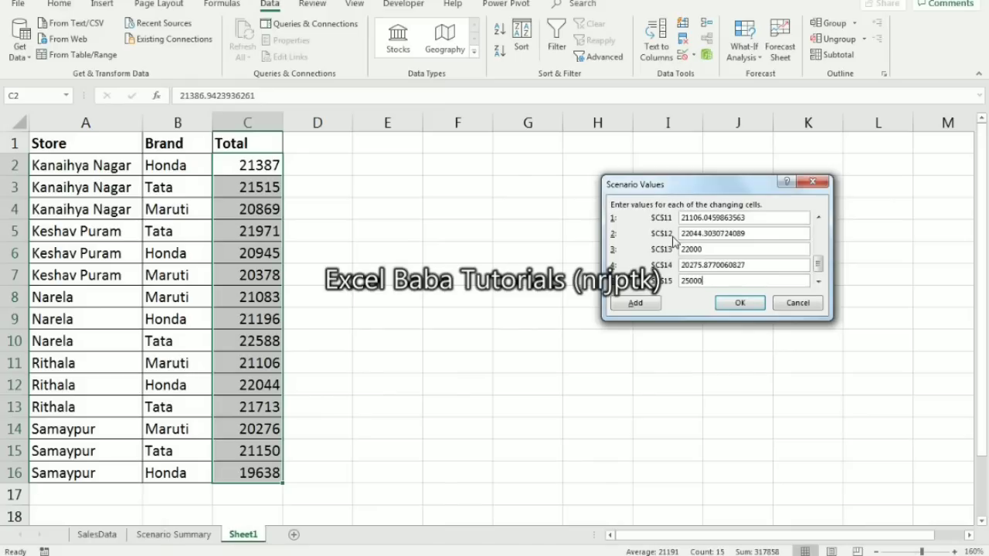
click(738, 302)
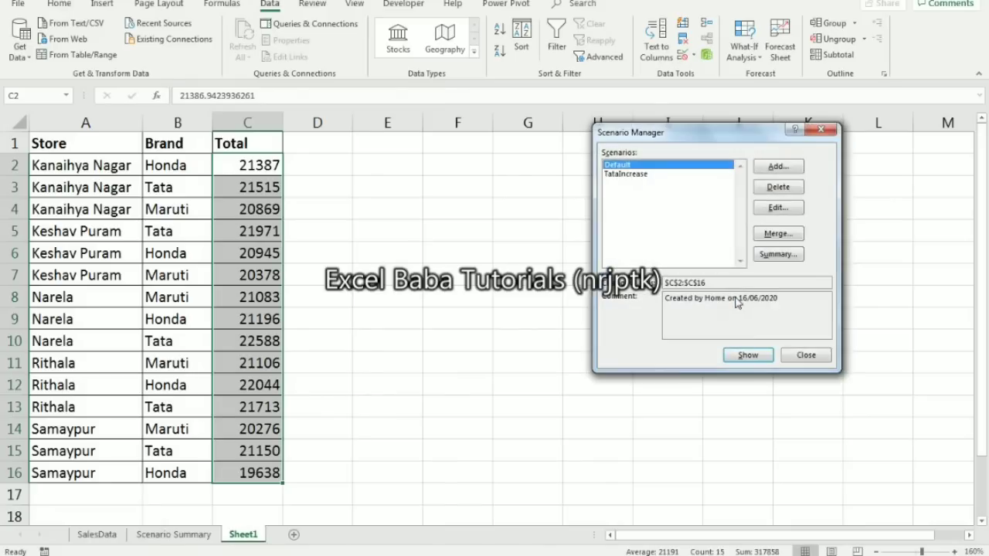
Step: Start adding a third scenario over changing cells C2:C16
click(634, 176)
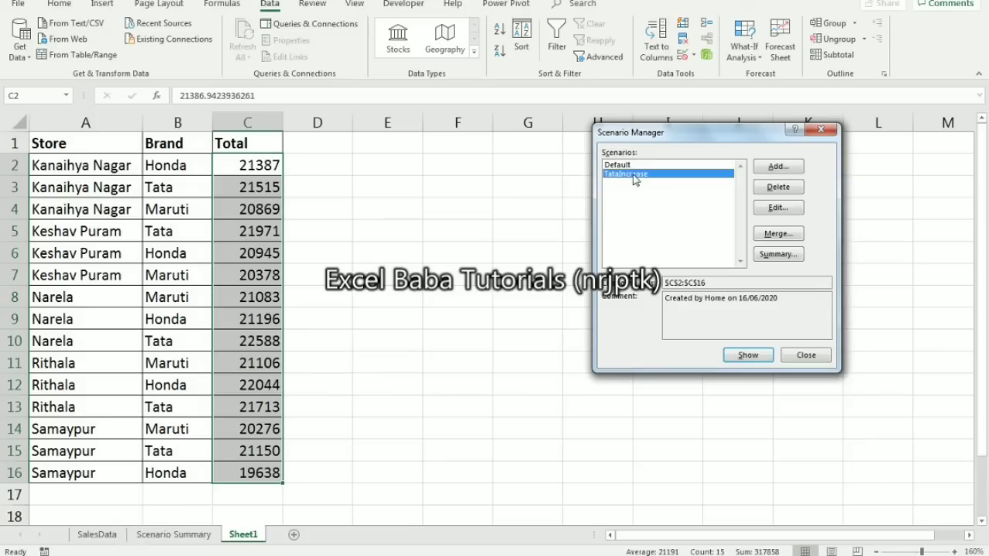
click(776, 168)
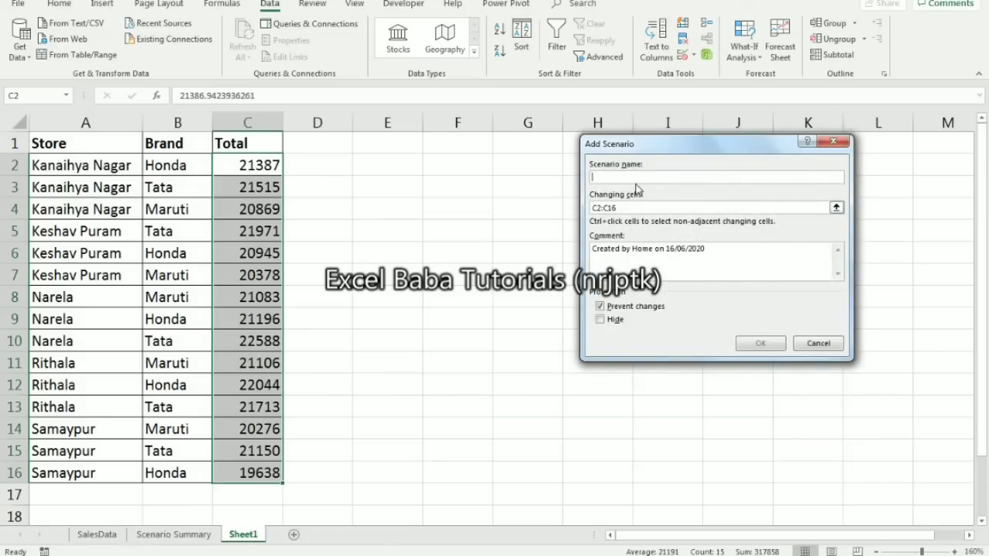
text(HondaDec)
key(BackSpace)
key(BackSpace)
key(BackSpace)
key(BackSpace)
key(BackSpace)
key(BackSpace)
key(BackSpace)
key(BackSpace)
Step: Name the new scenario Rand, set C2 to 23000, C3 and C4 to 20000 and C5 to 19000, and save it
text(Rand)
click(760, 343)
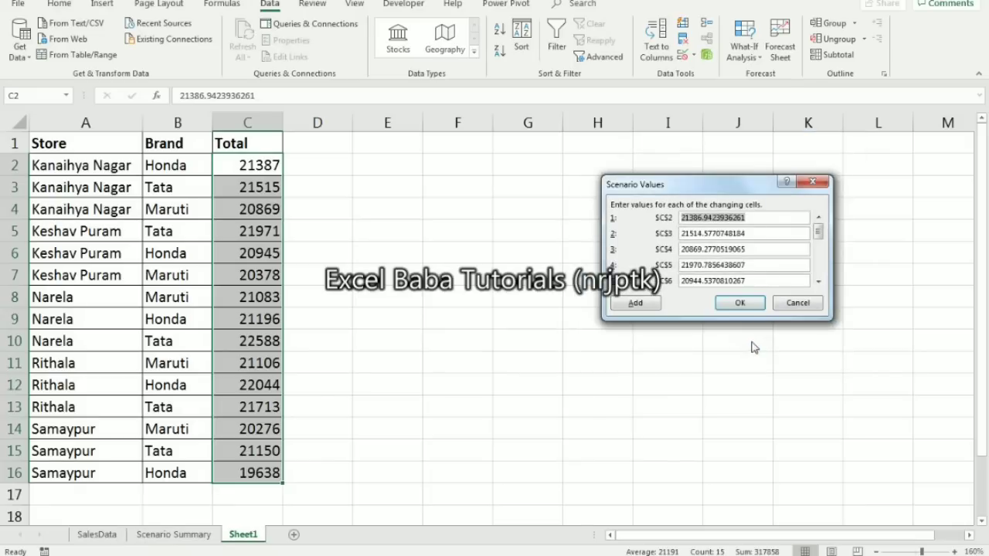
text(23000)
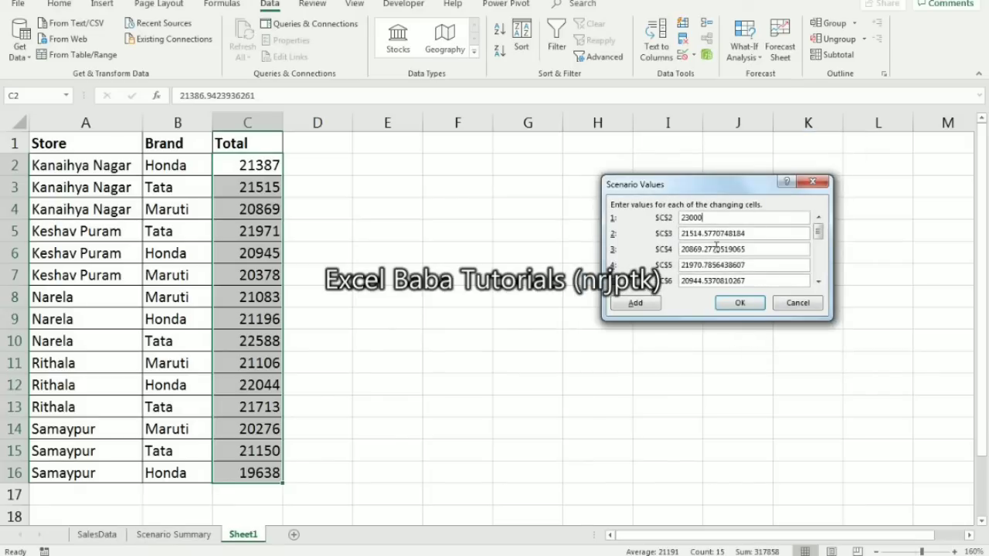
key(Tab)
text(20000)
key(Tab)
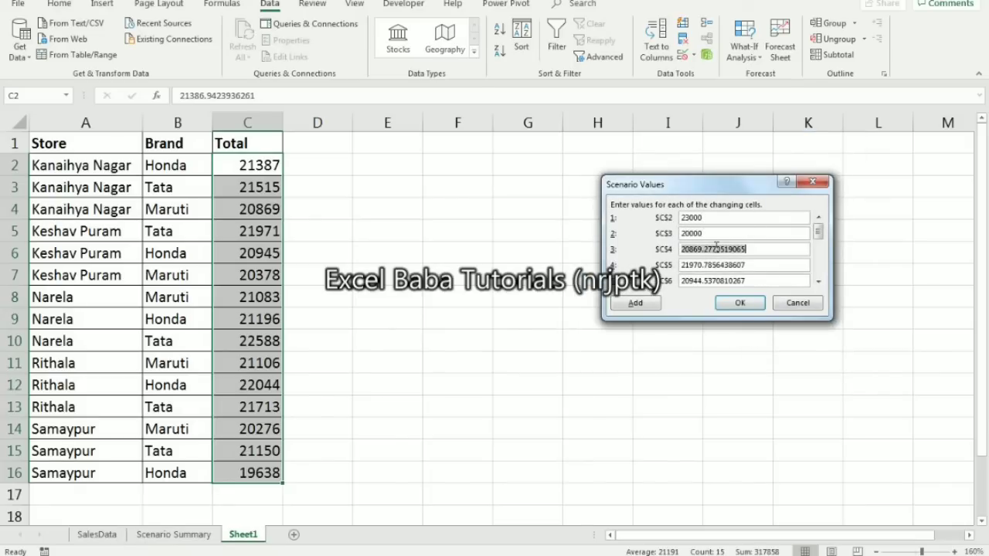
text(2000)
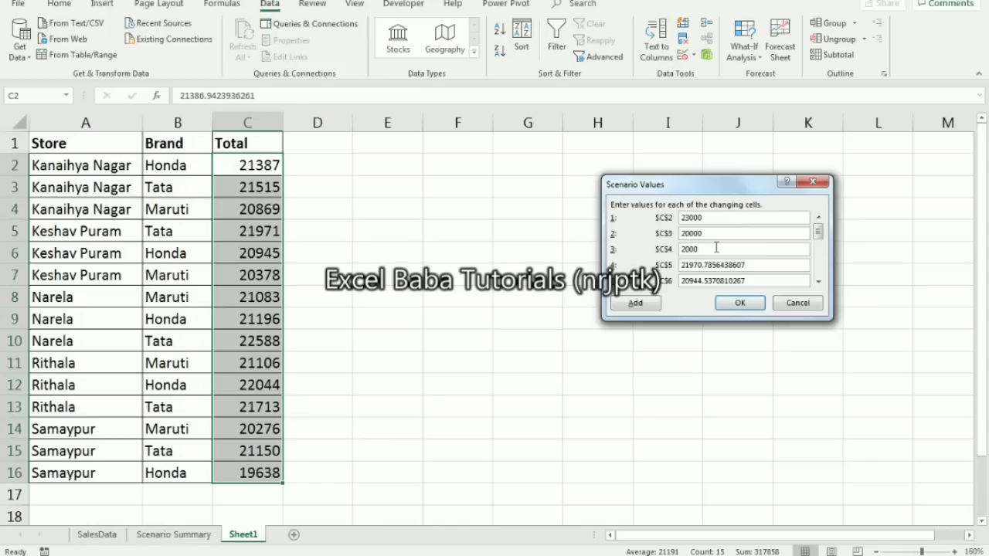
text(0)
key(Tab)
text(19000)
key(Tab)
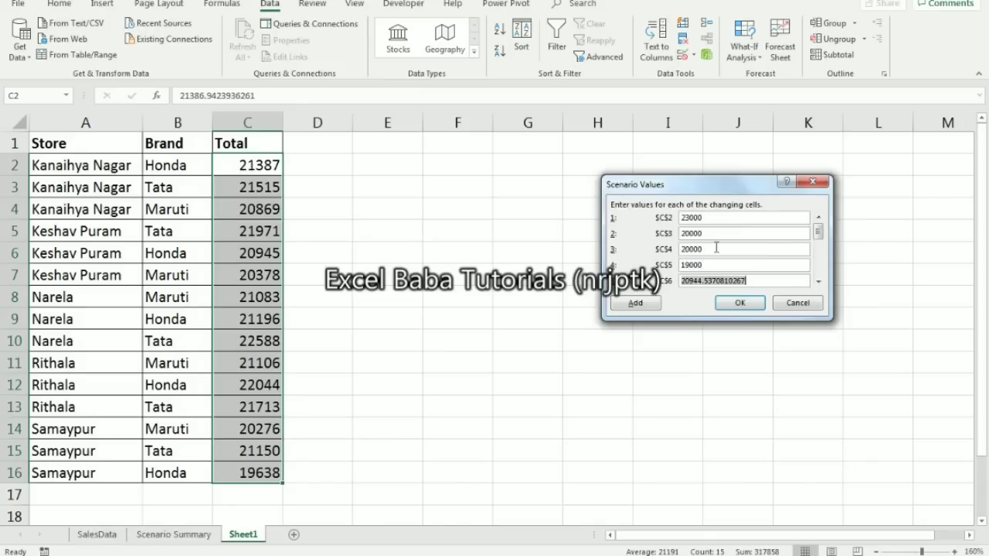
click(738, 303)
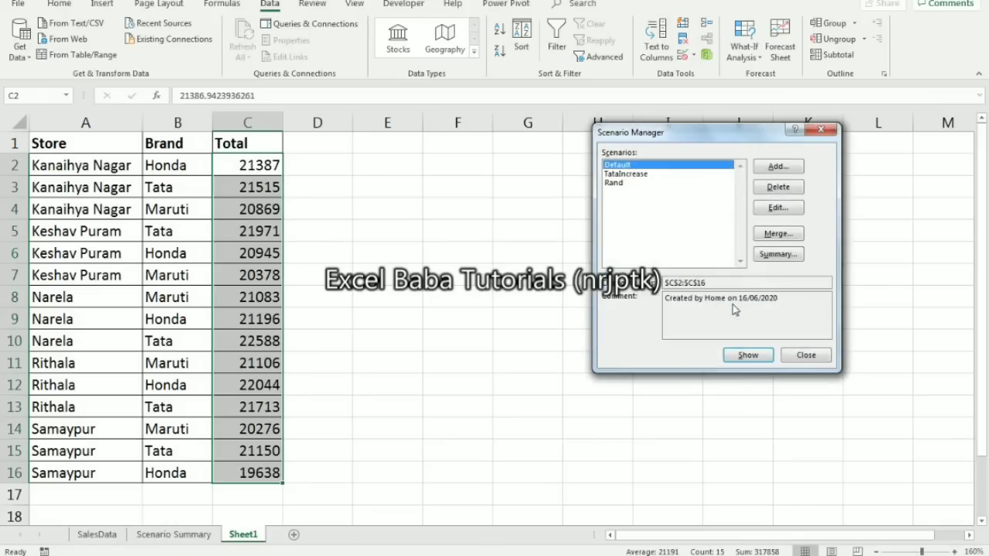
Step: Show the TataIncrease scenario in the worksheet and close the Scenario Manager
click(620, 174)
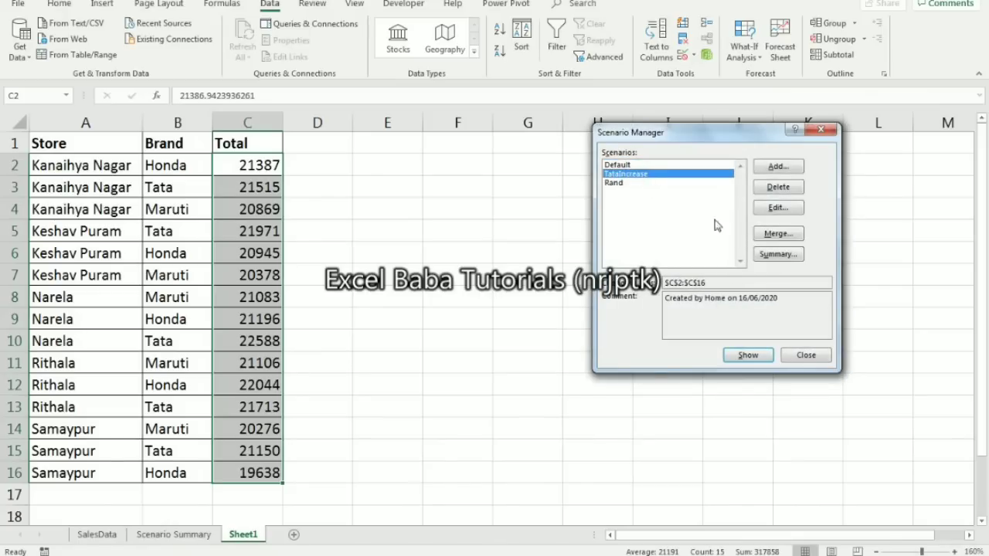
click(745, 354)
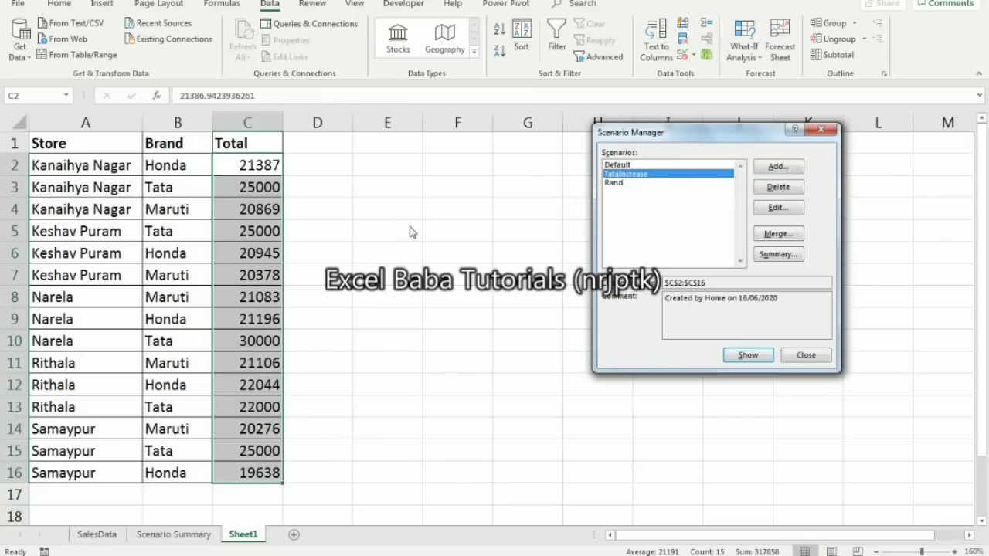
click(808, 354)
click(281, 274)
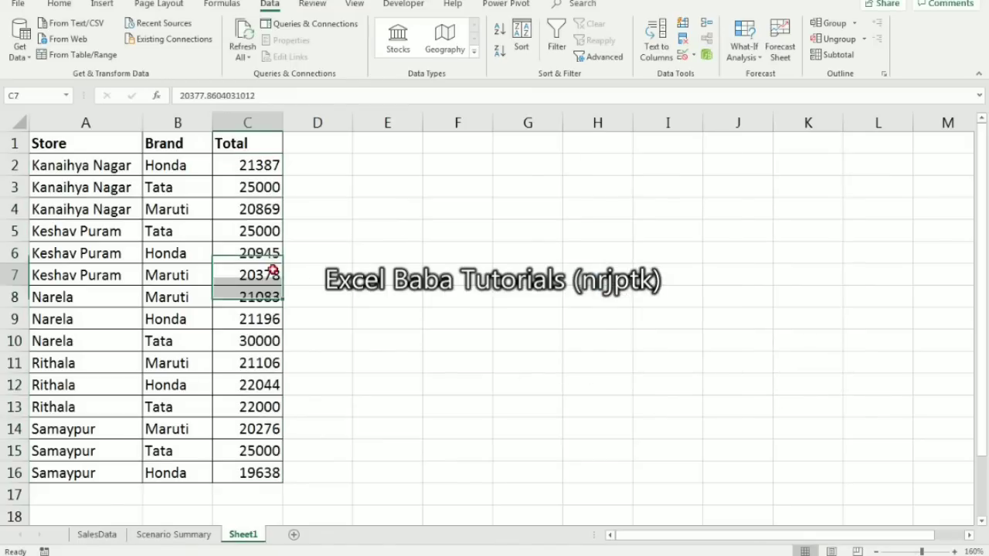
Step: Show the Default scenario in the worksheet using the Scenario Manager
click(743, 52)
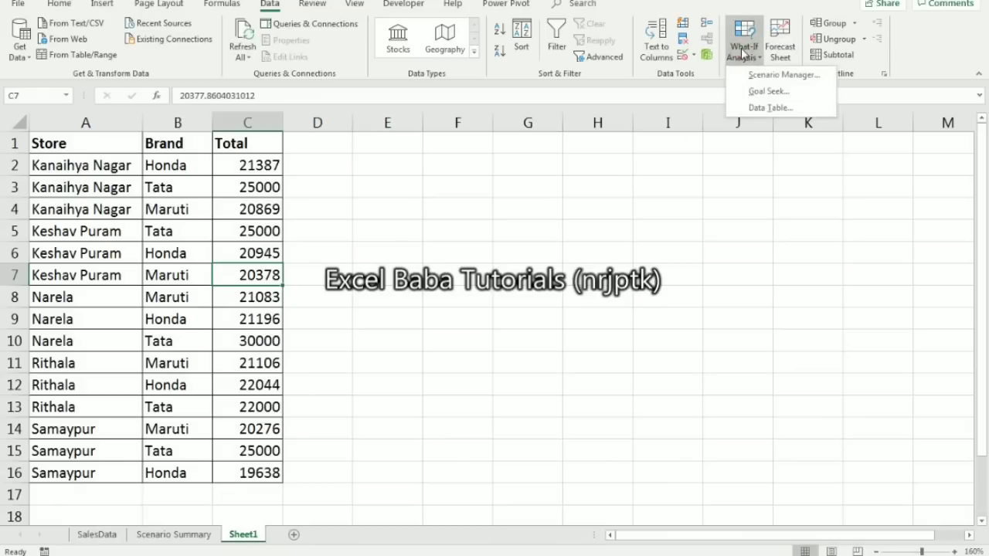
click(757, 75)
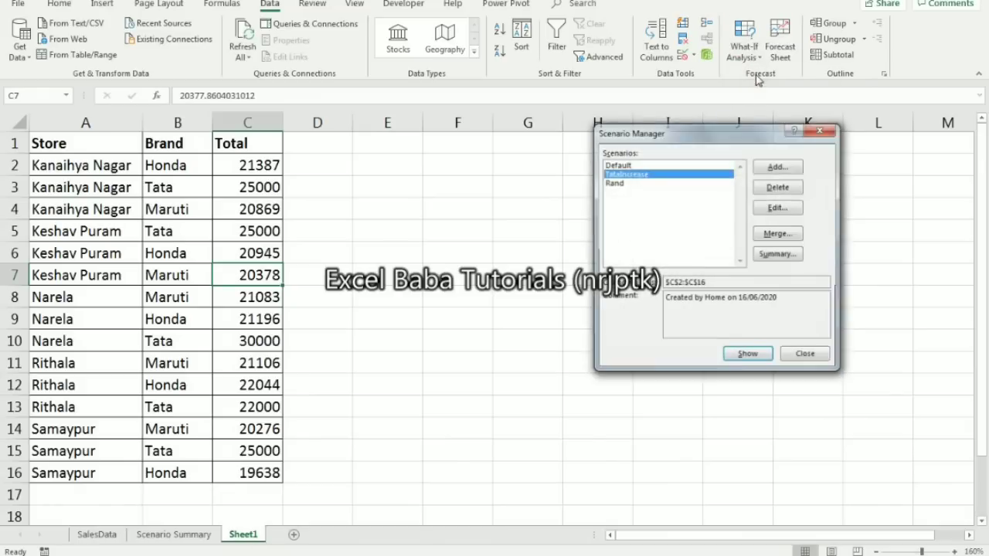
click(617, 165)
click(747, 355)
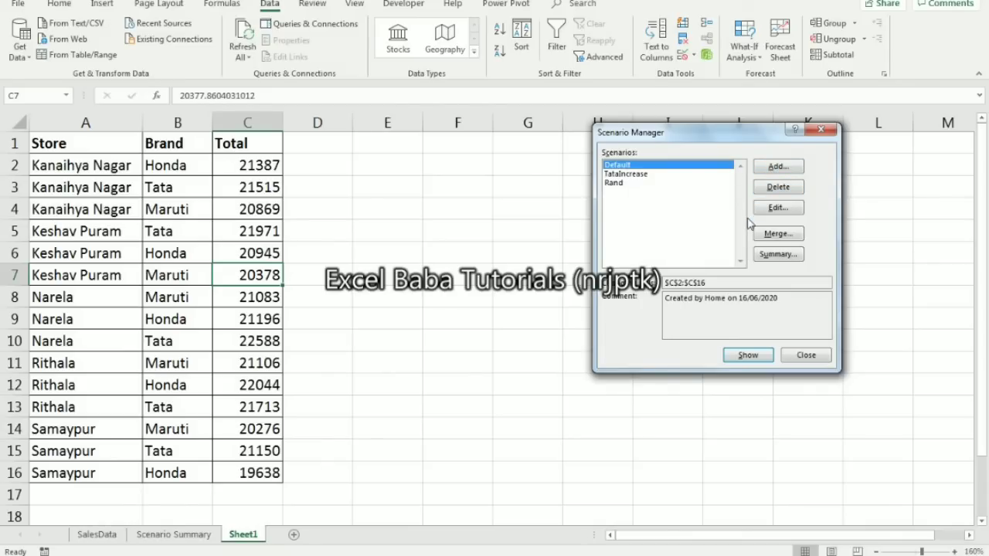
Step: Generate a scenario summary report of the stored scenarios, using the Scenario summary report type
click(770, 255)
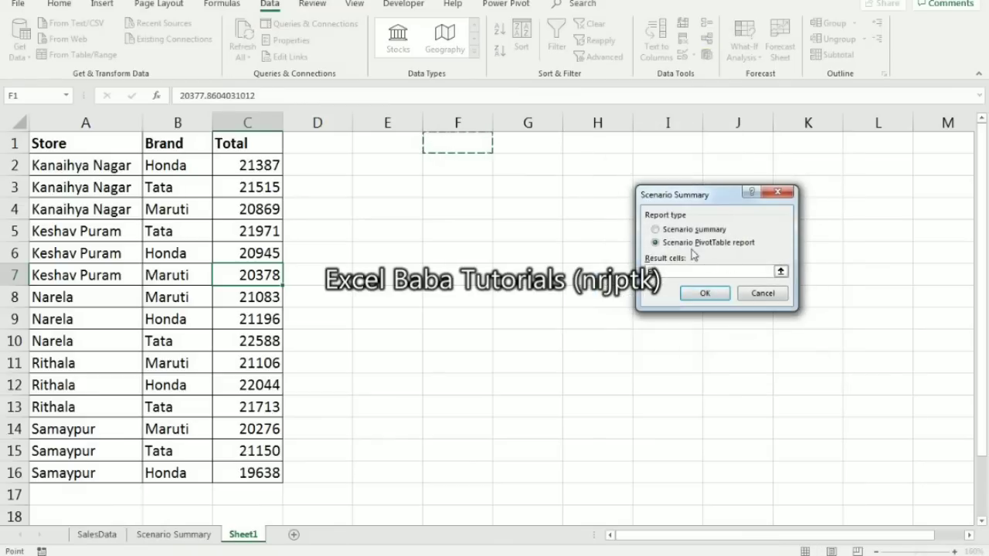
click(674, 231)
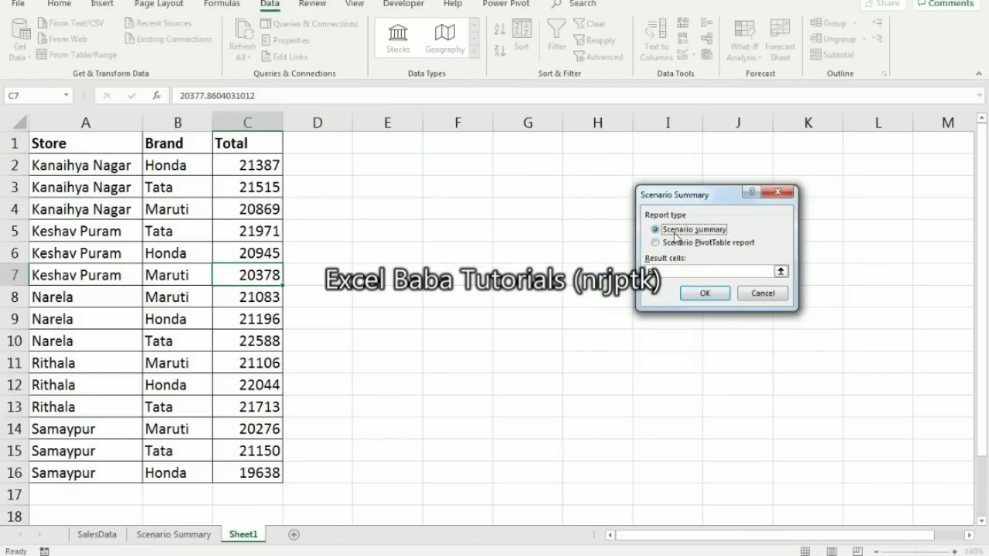
click(702, 292)
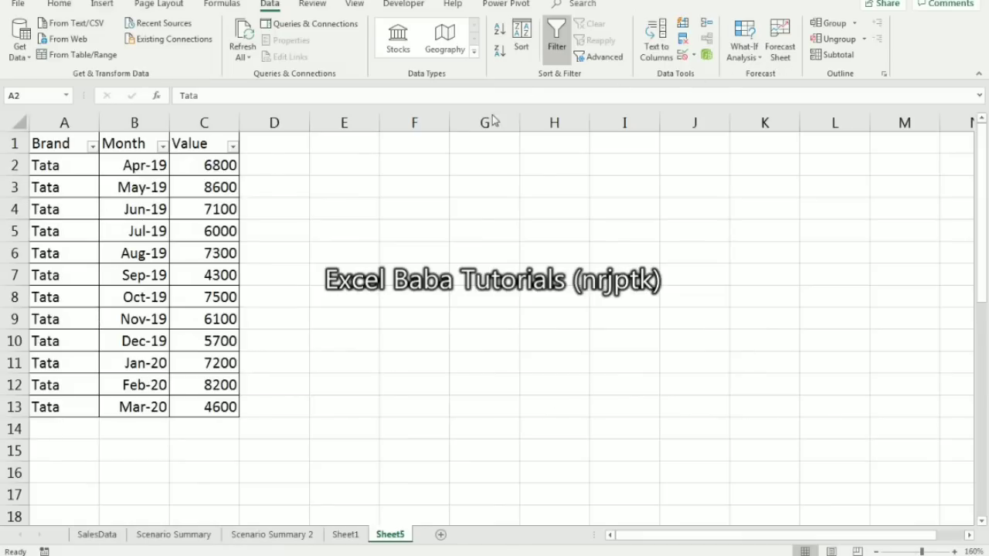
Step: Select the Tata monthly sales data in A1:C13, including headers, and start a Forecast Sheet from it
click(63, 162)
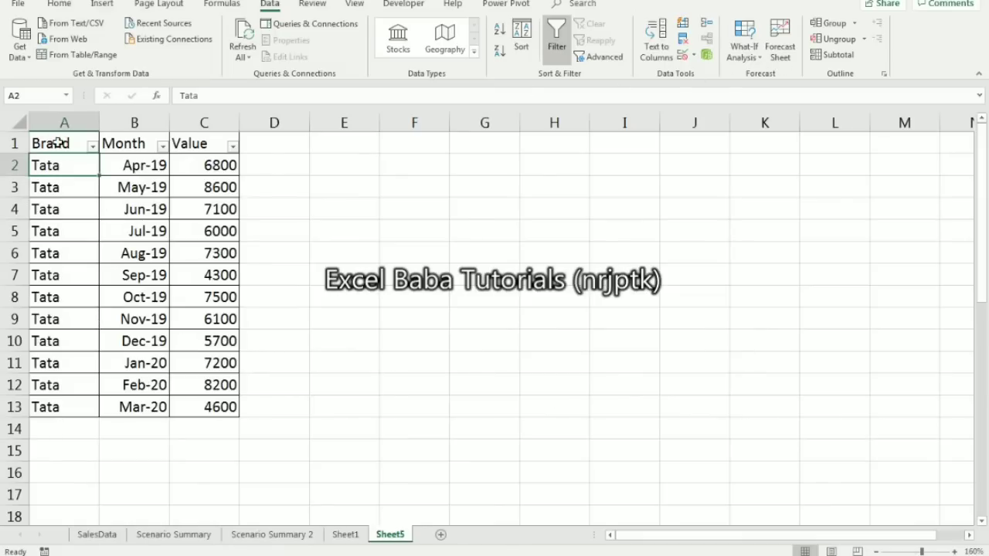
click(59, 144)
key(Right)
key(Down)
key(ctrl+Down)
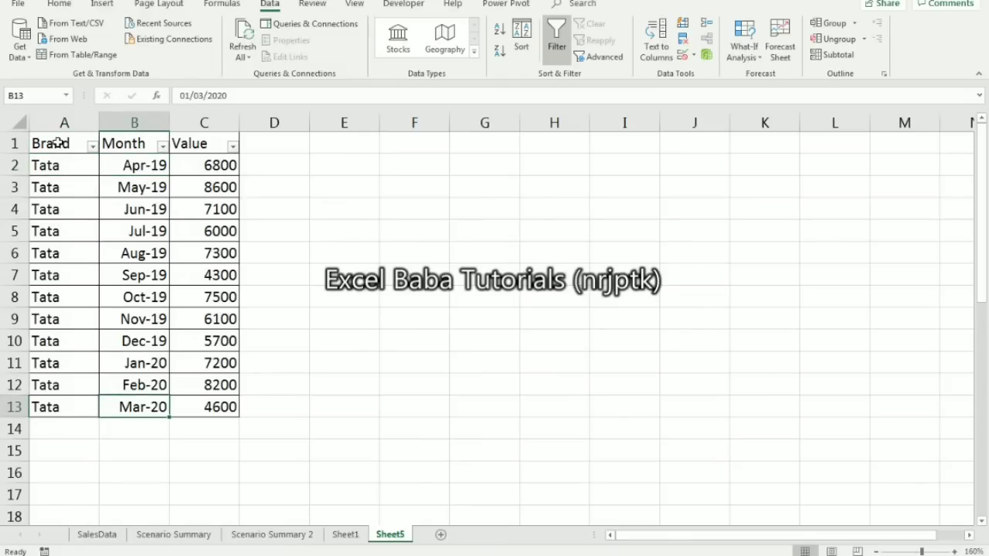
key(ctrl+Up)
key(Left)
key(ctrl+shift+Down)
key(ctrl+shift+Right)
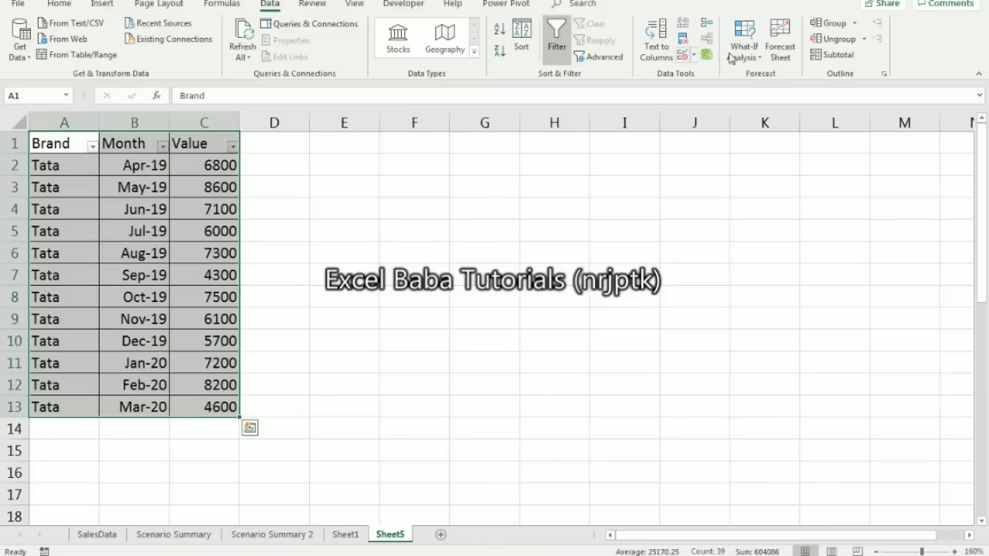
click(780, 53)
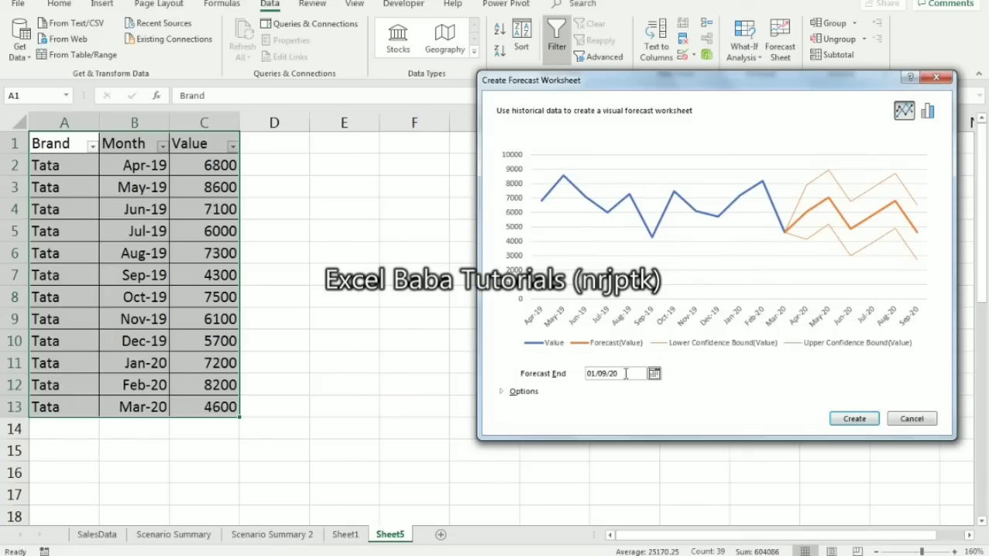
Step: Set the forecast end date to 30/06/20 and create the forecast worksheet with the line chart
drag(620, 373, 579, 380)
click(653, 373)
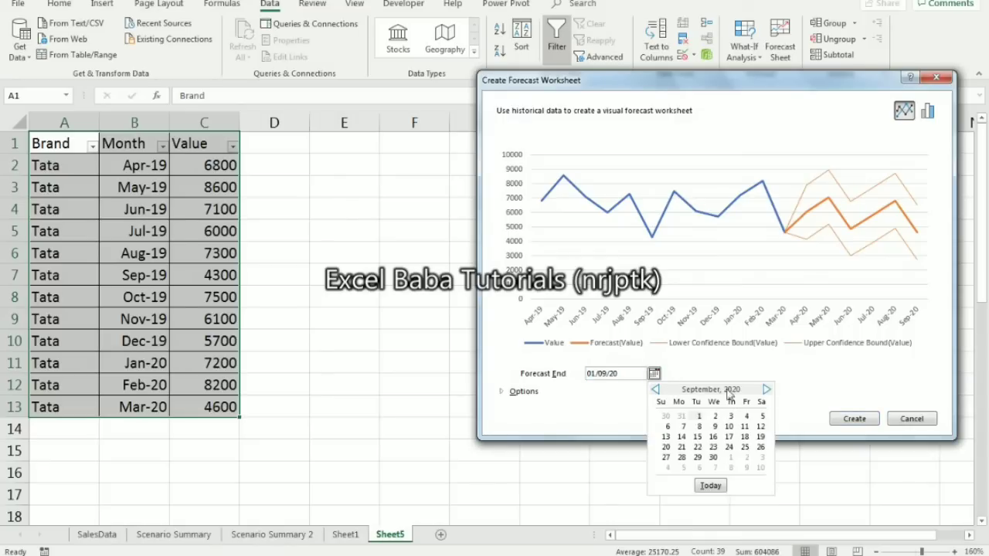
click(764, 392)
click(764, 393)
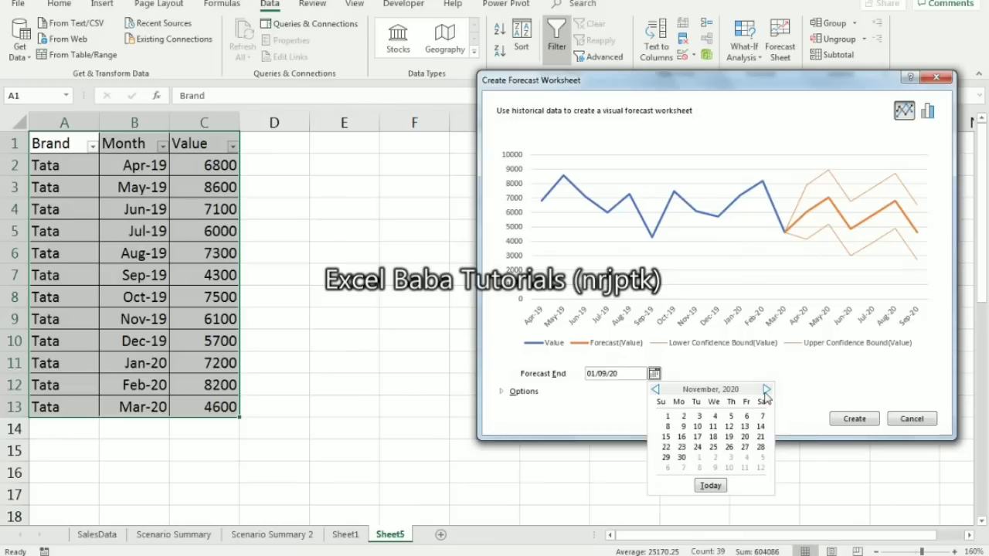
click(655, 391)
click(655, 391)
click(655, 391)
click(655, 391)
click(655, 391)
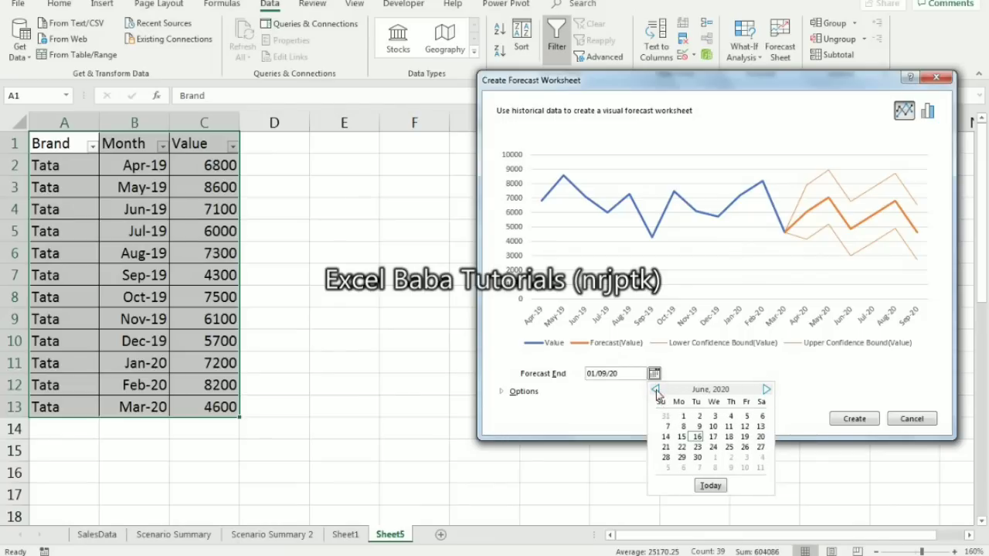
click(698, 457)
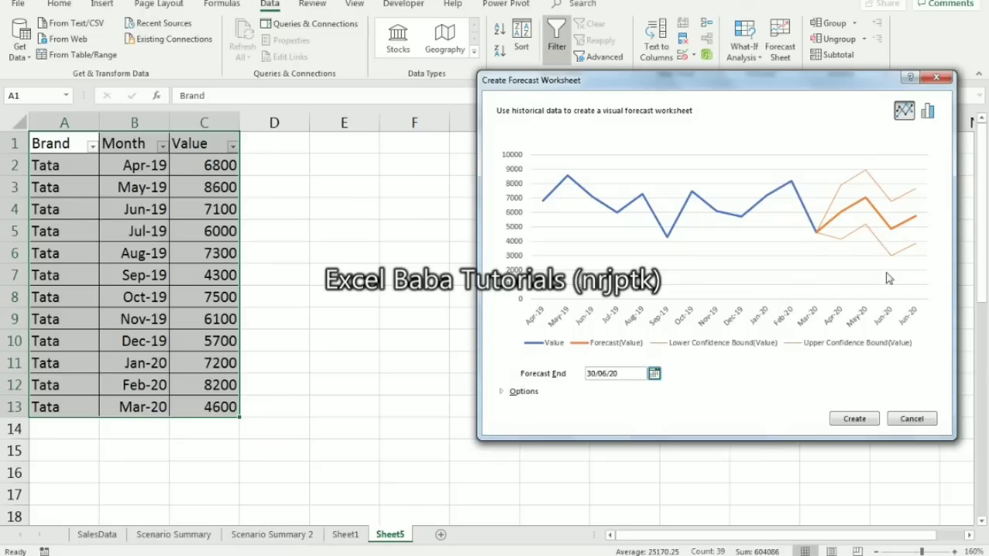
click(853, 421)
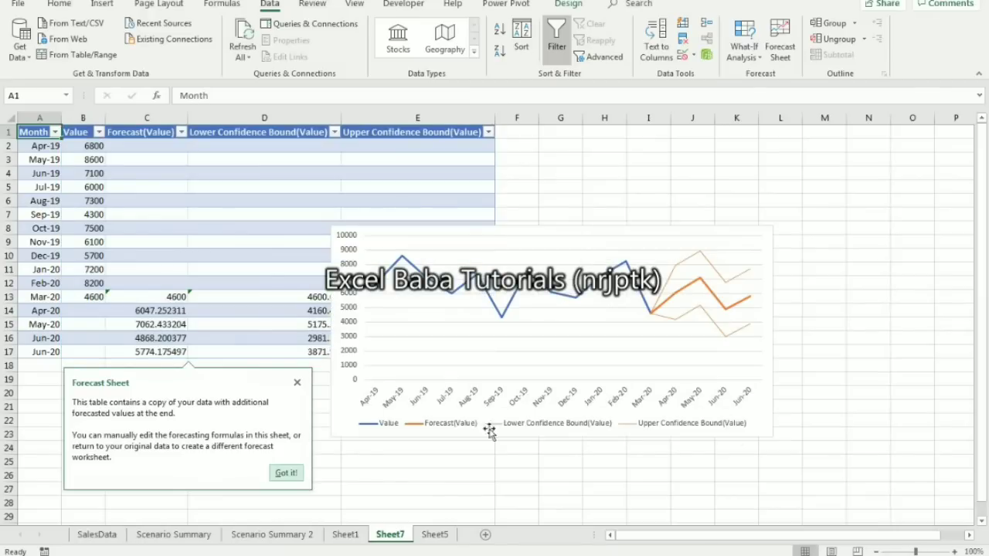
Step: Move the forecast chart beside the forecast table so it no longer covers the confidence bound columns
click(151, 297)
click(158, 312)
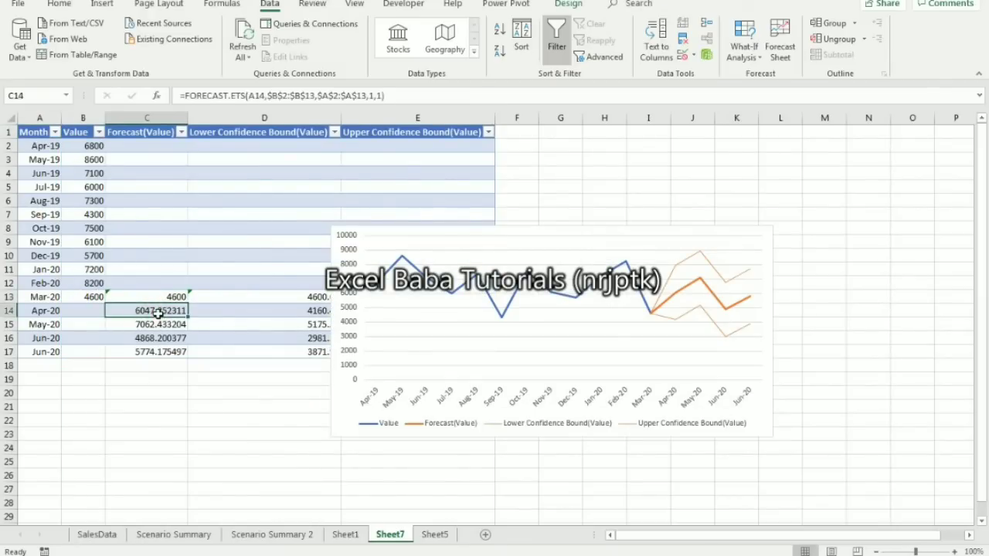
click(294, 298)
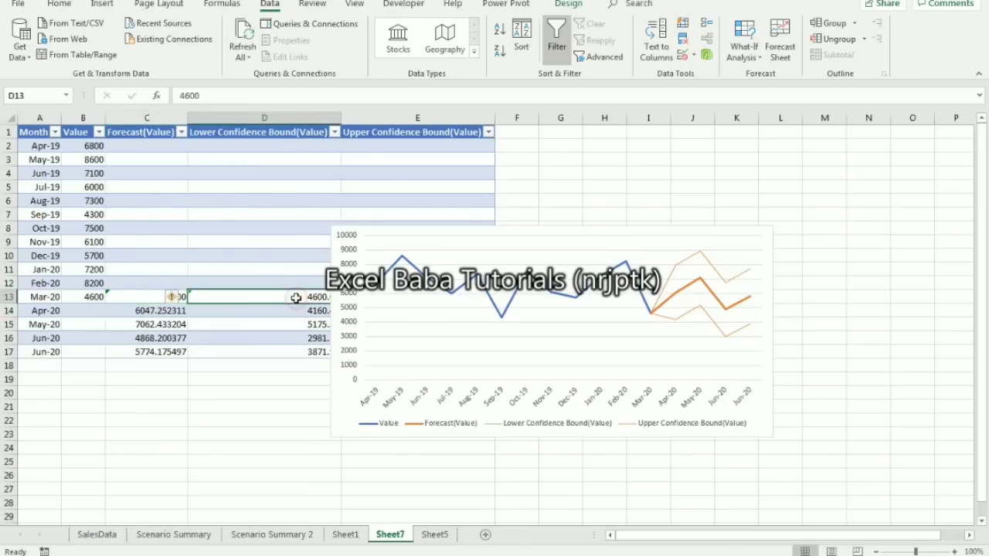
click(436, 233)
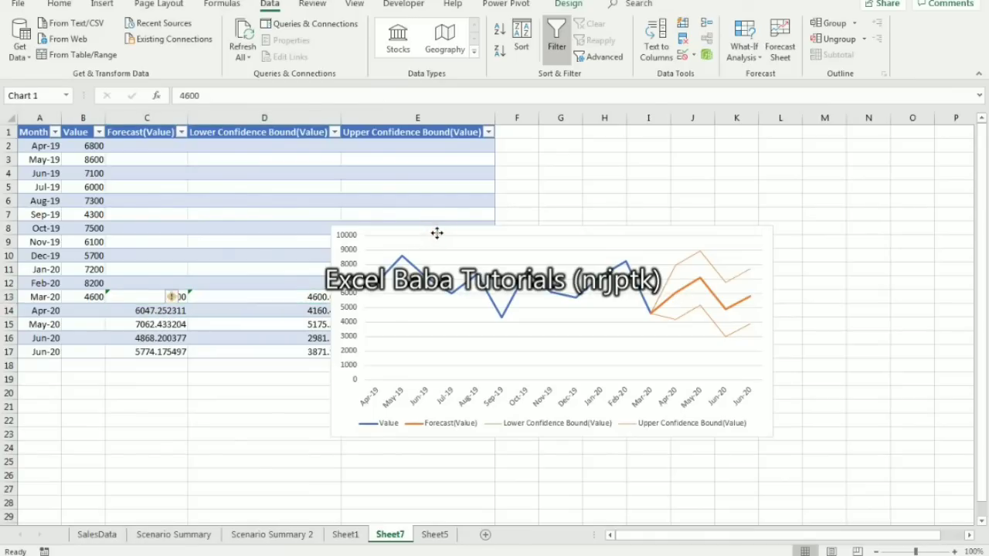
drag(436, 233, 613, 196)
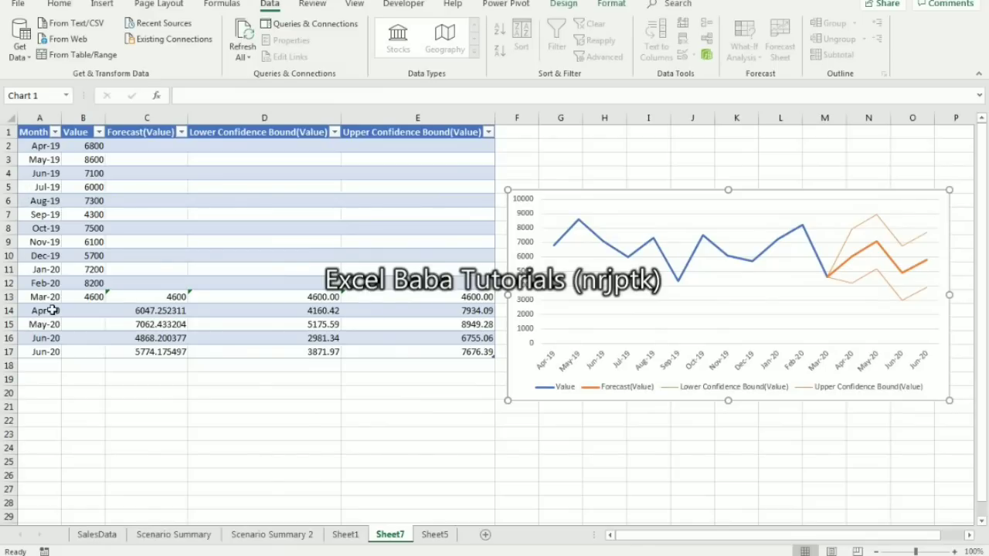
Step: Examine the Apr-20 lower bound, upper bound and forecast formulas, and check the Jun-20 forecast point on the chart
click(268, 311)
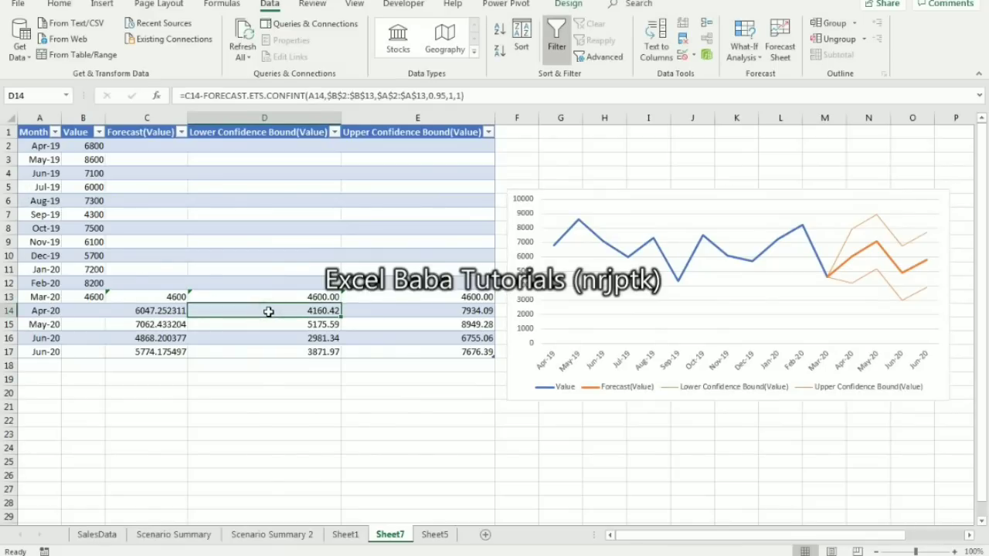
click(435, 312)
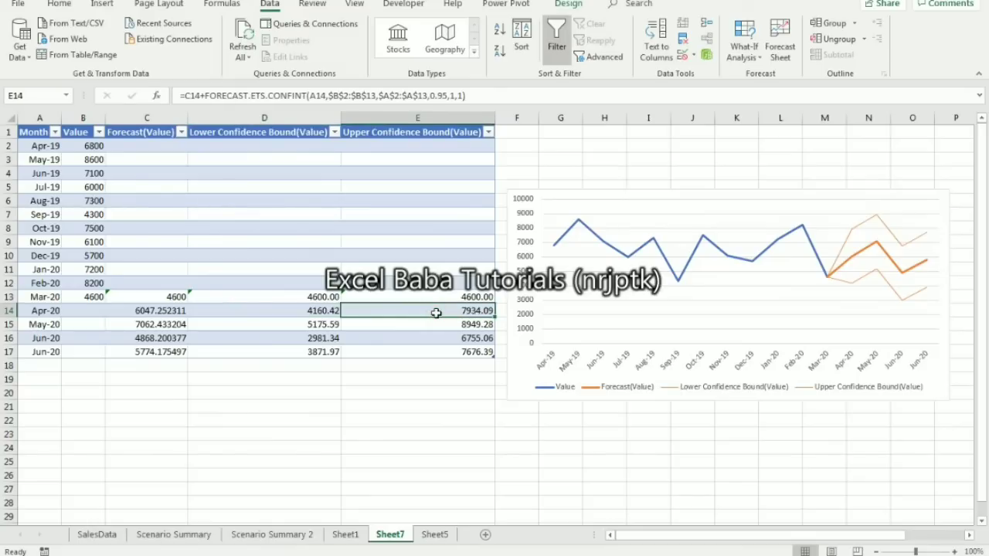
click(169, 311)
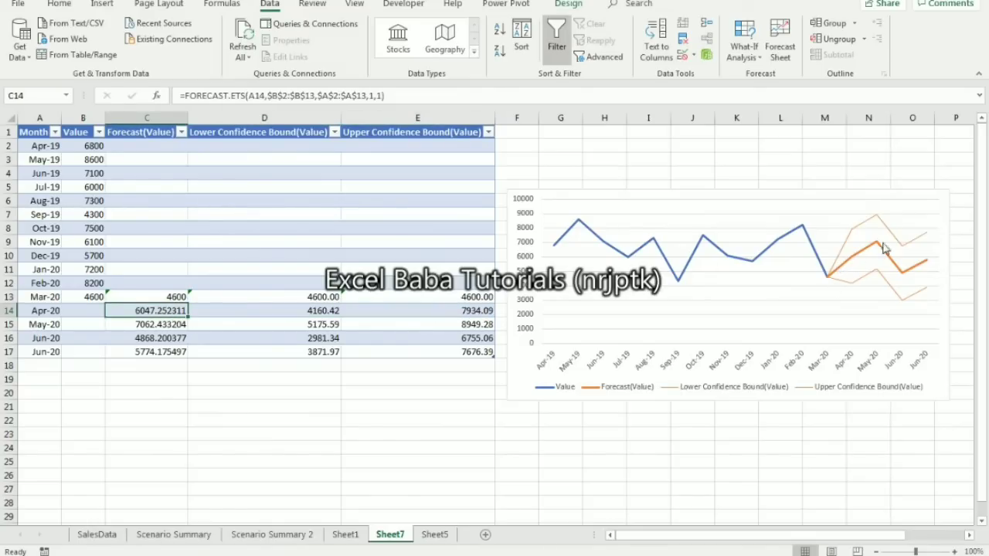
mouse_move(902, 277)
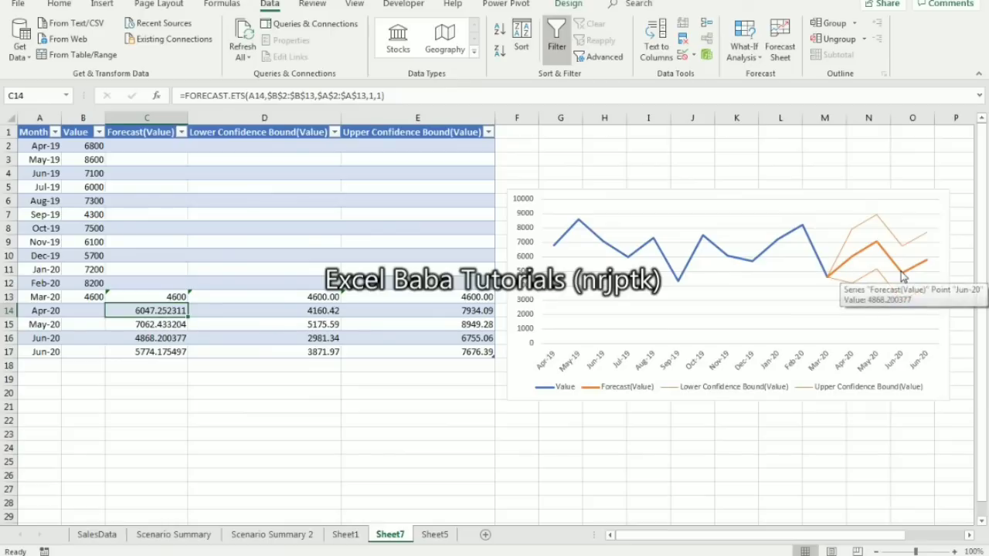